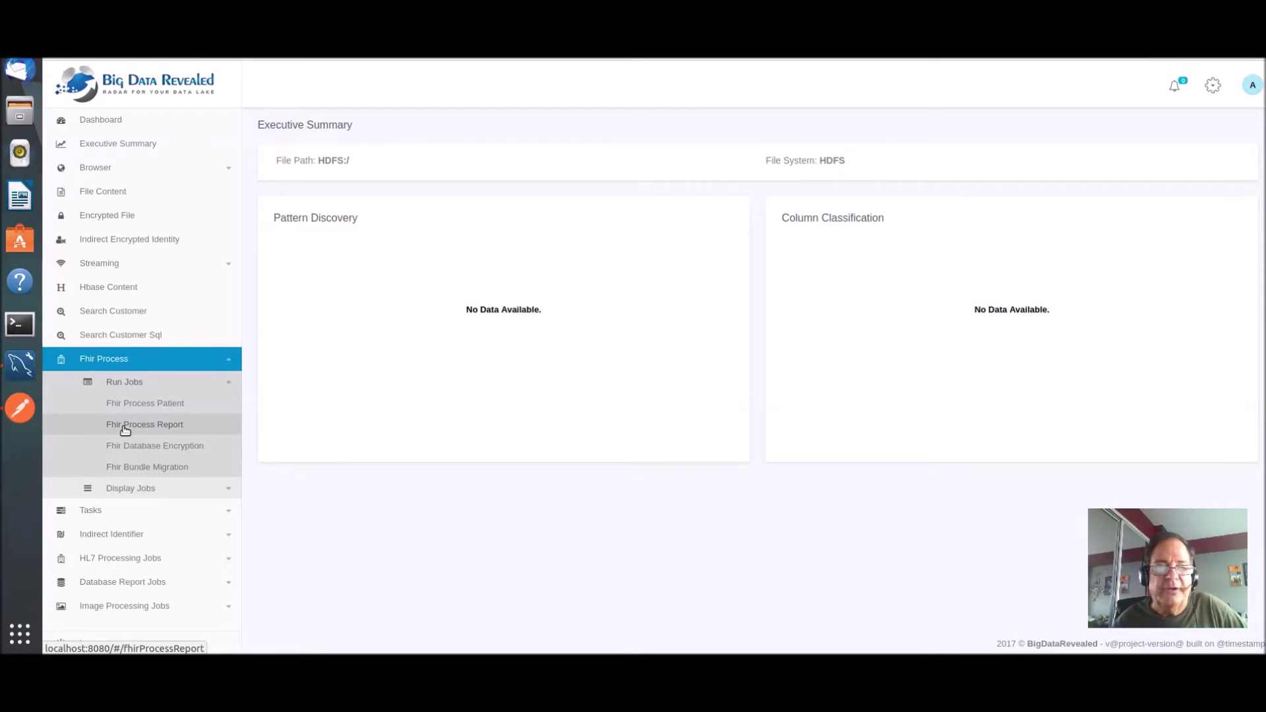
# - Start a new Fhir Process Report on the existing database MySql - BDRFHIRR4, with the FHIR version set to R4-Version
pyautogui.click(125, 427)
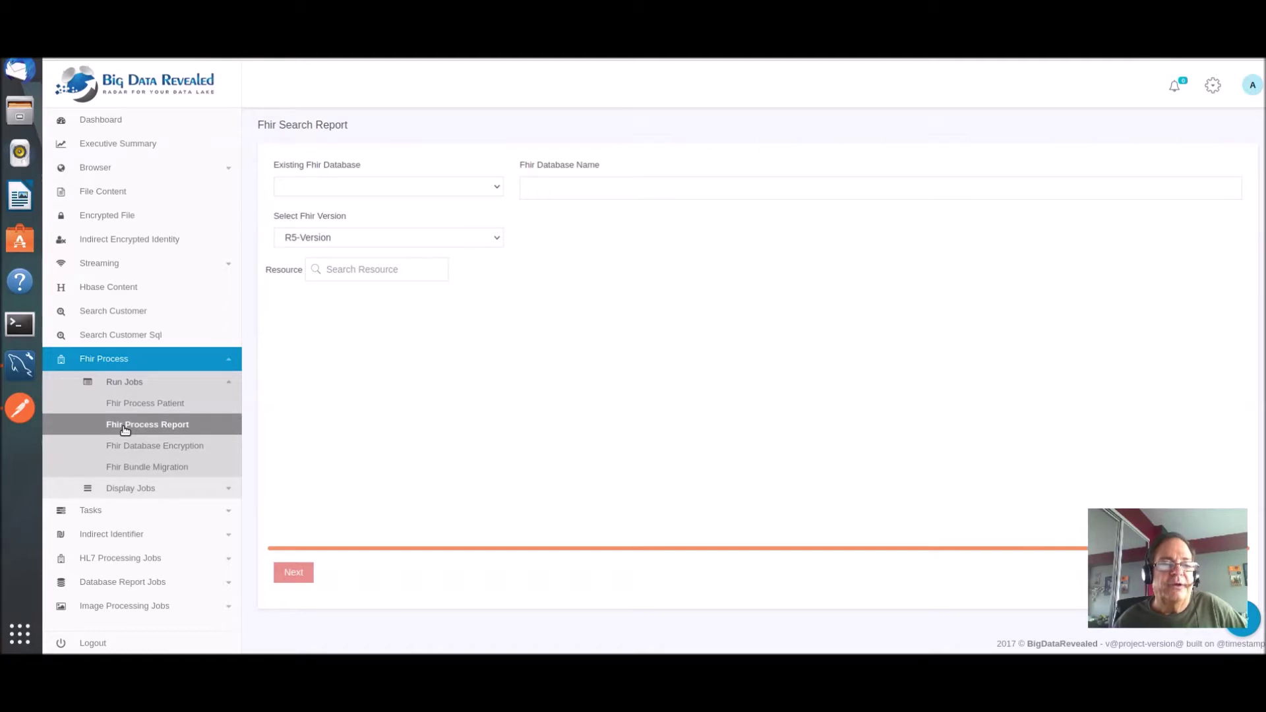
pyautogui.click(377, 189)
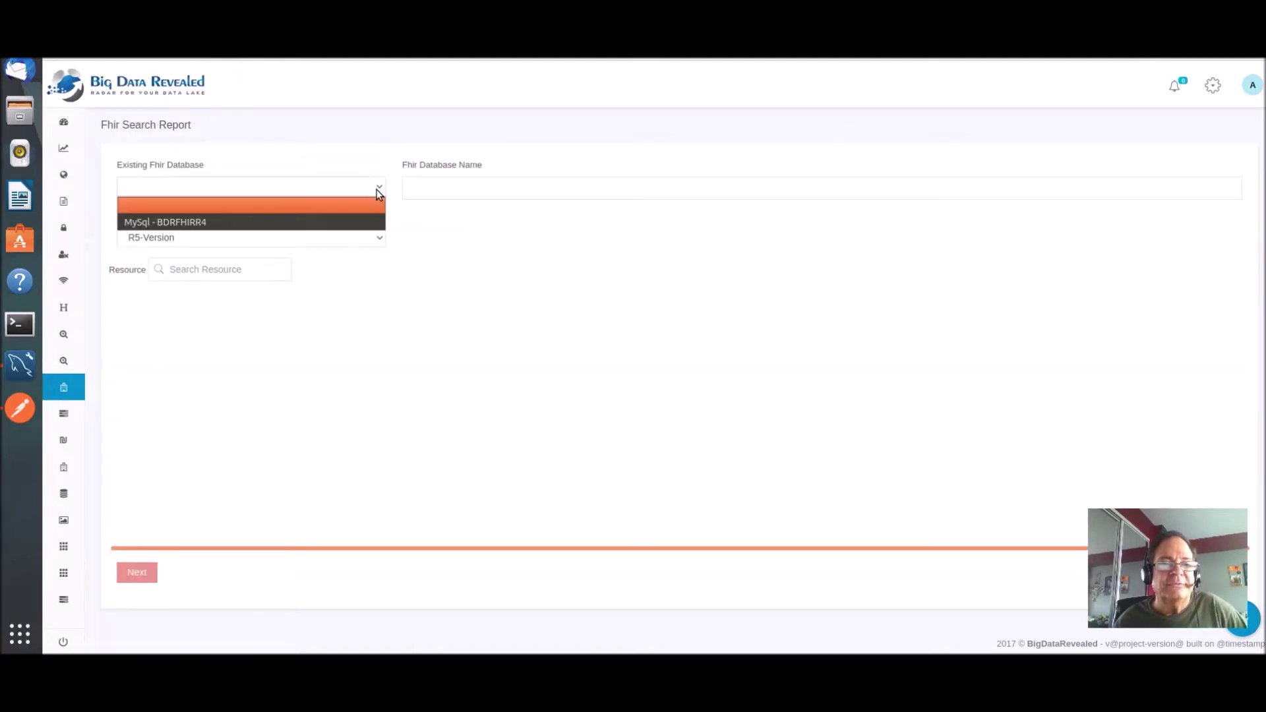
pyautogui.click(333, 222)
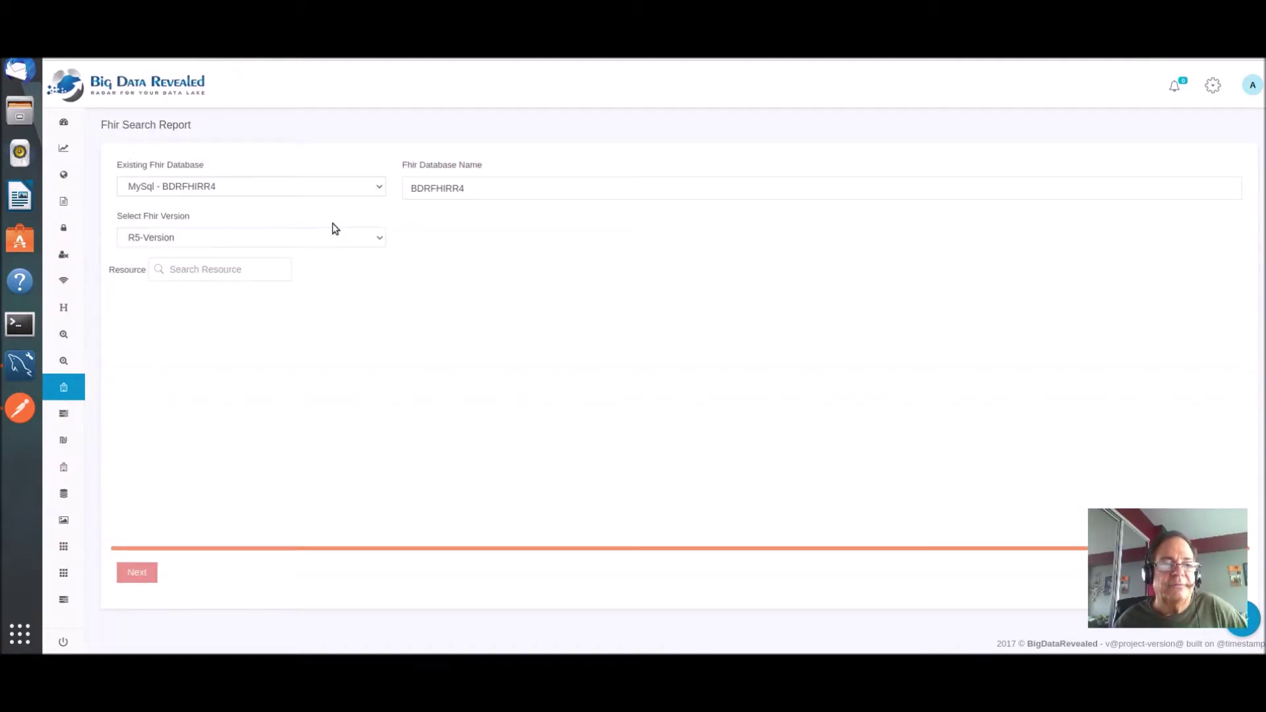
pyautogui.click(381, 243)
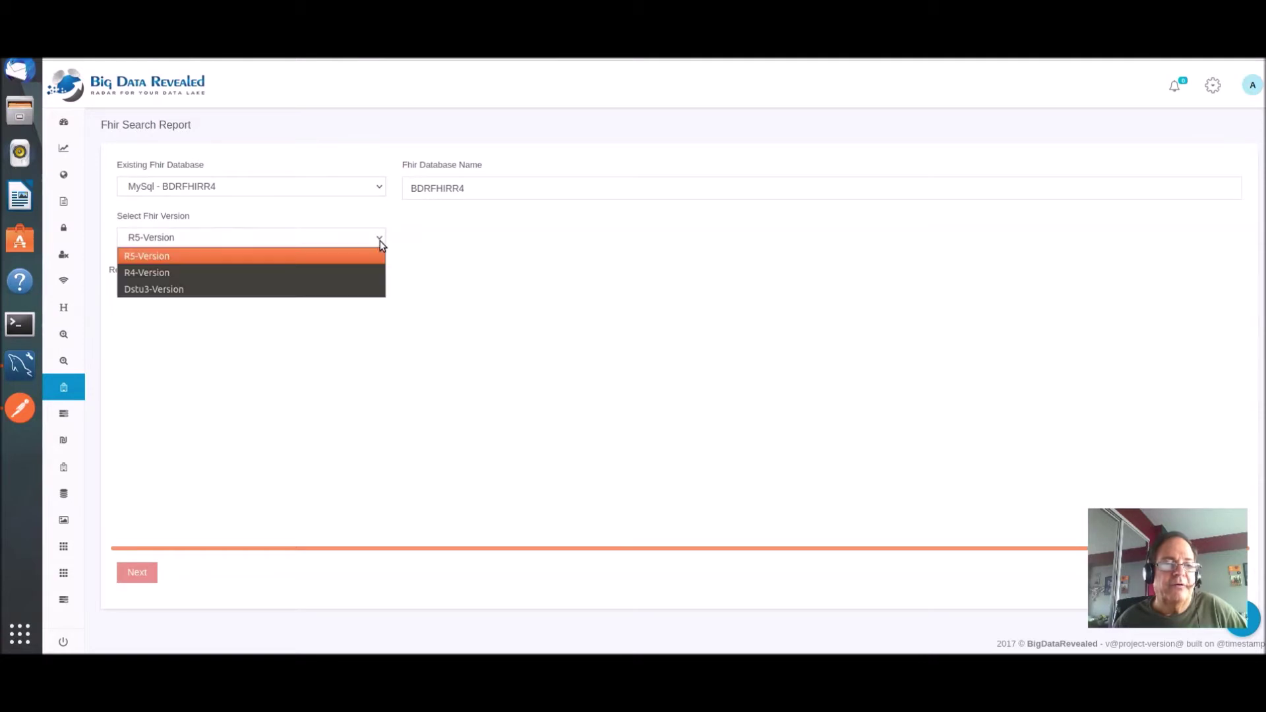
pyautogui.click(329, 275)
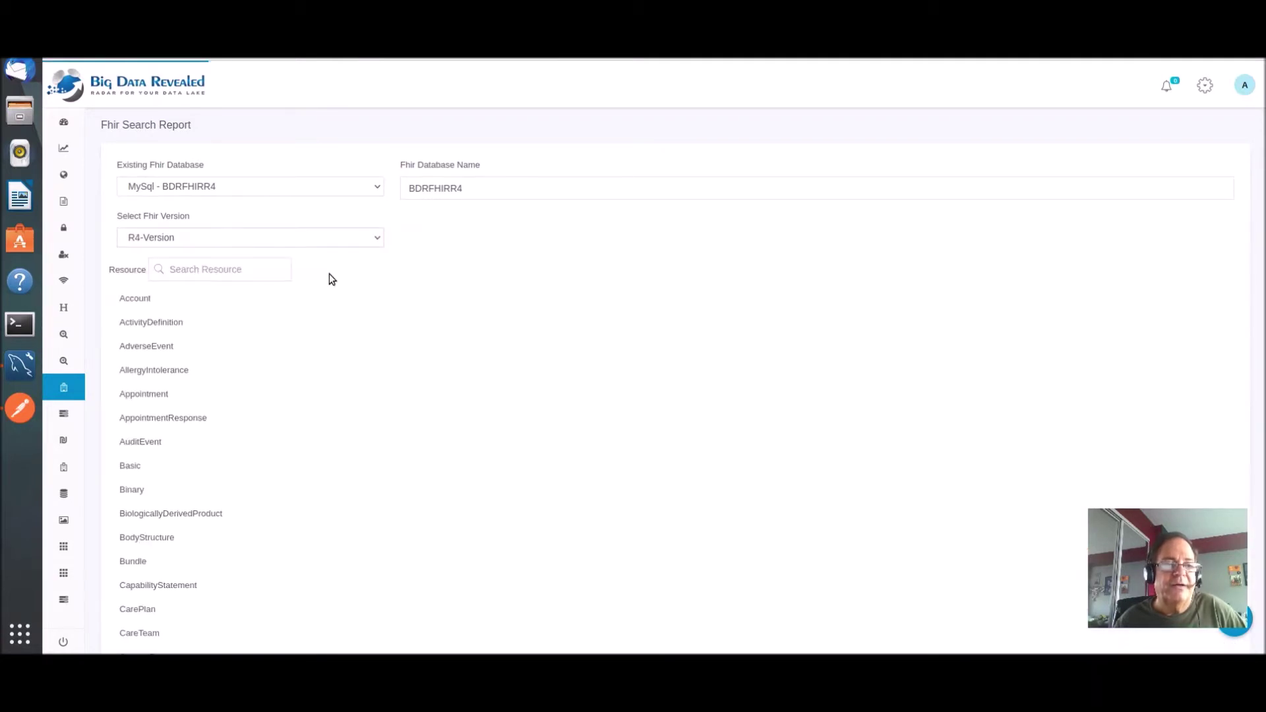
# - Filter the resources by "pat", choose Patient, and include its address-city field, found with the description search "town"
pyautogui.click(255, 270)
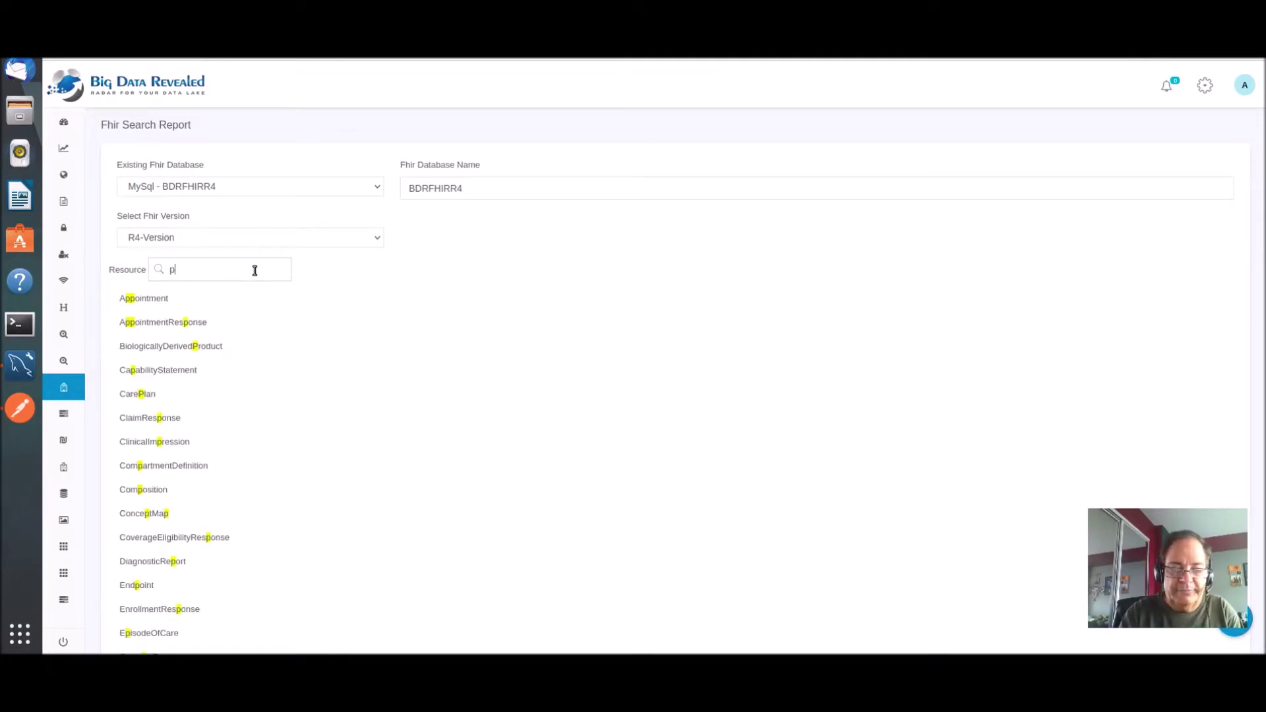
pyautogui.write('pat')
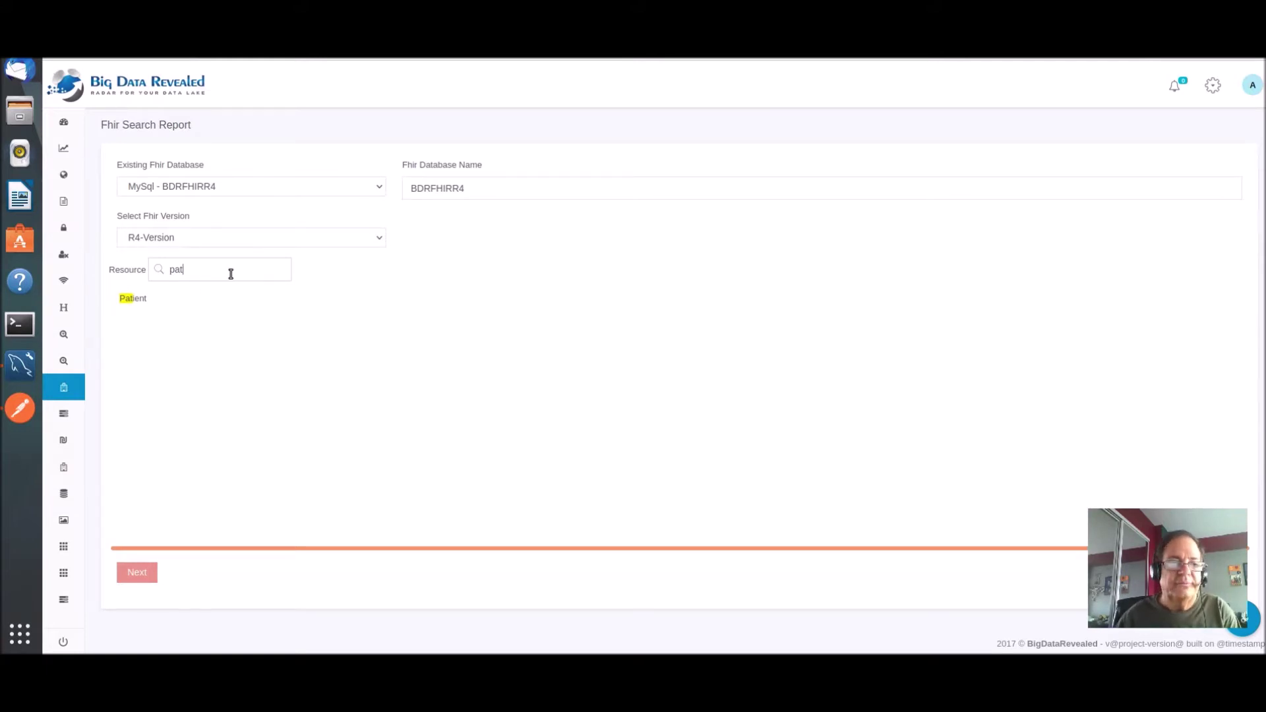
pyautogui.click(135, 303)
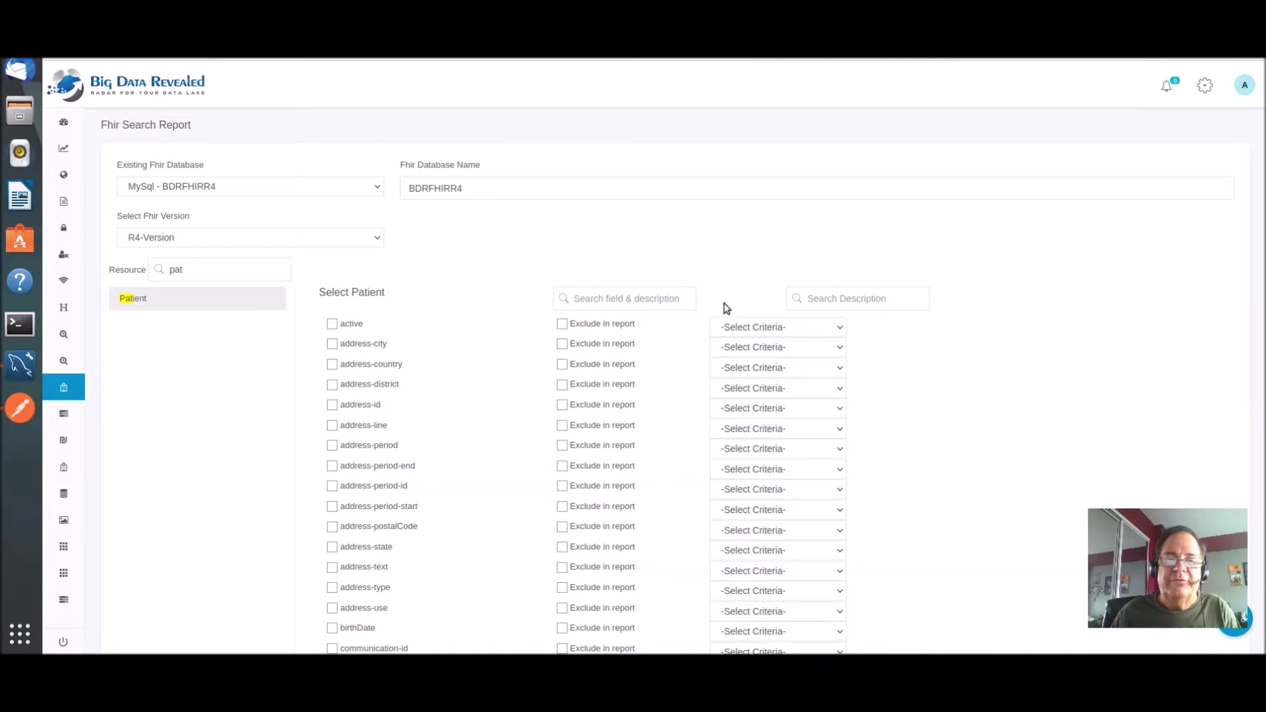
pyautogui.click(821, 301)
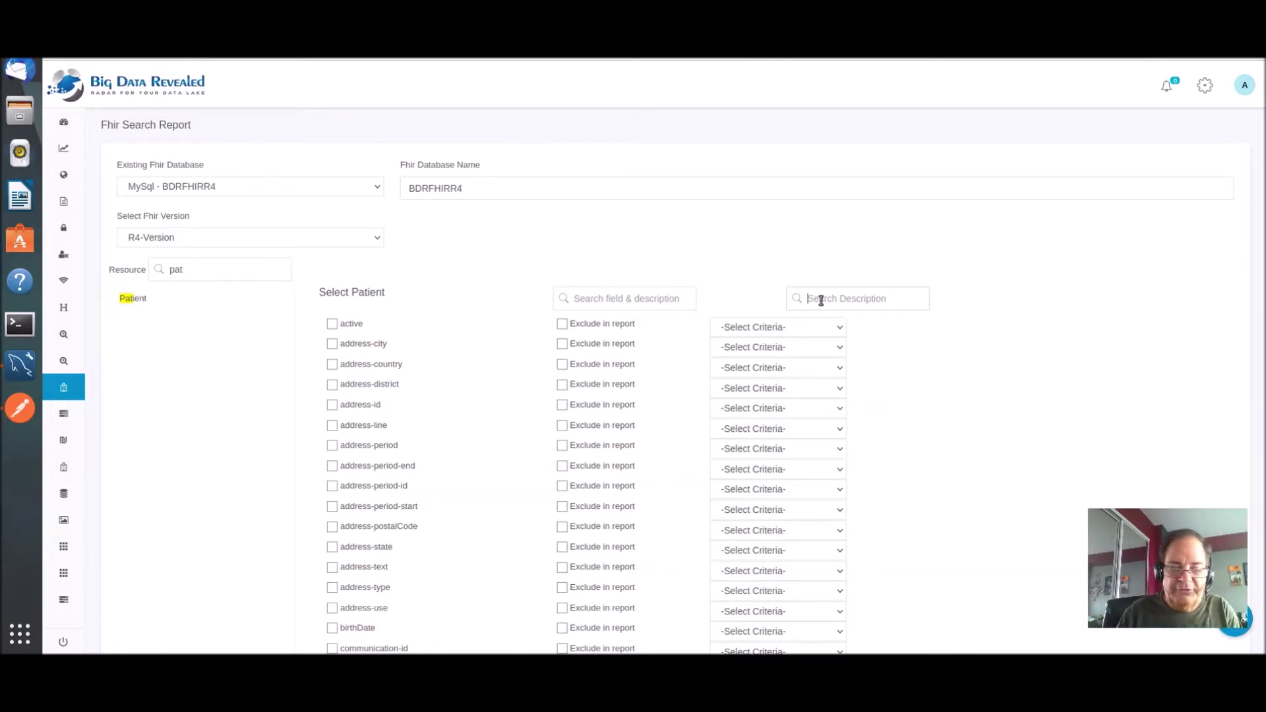
pyautogui.write('town')
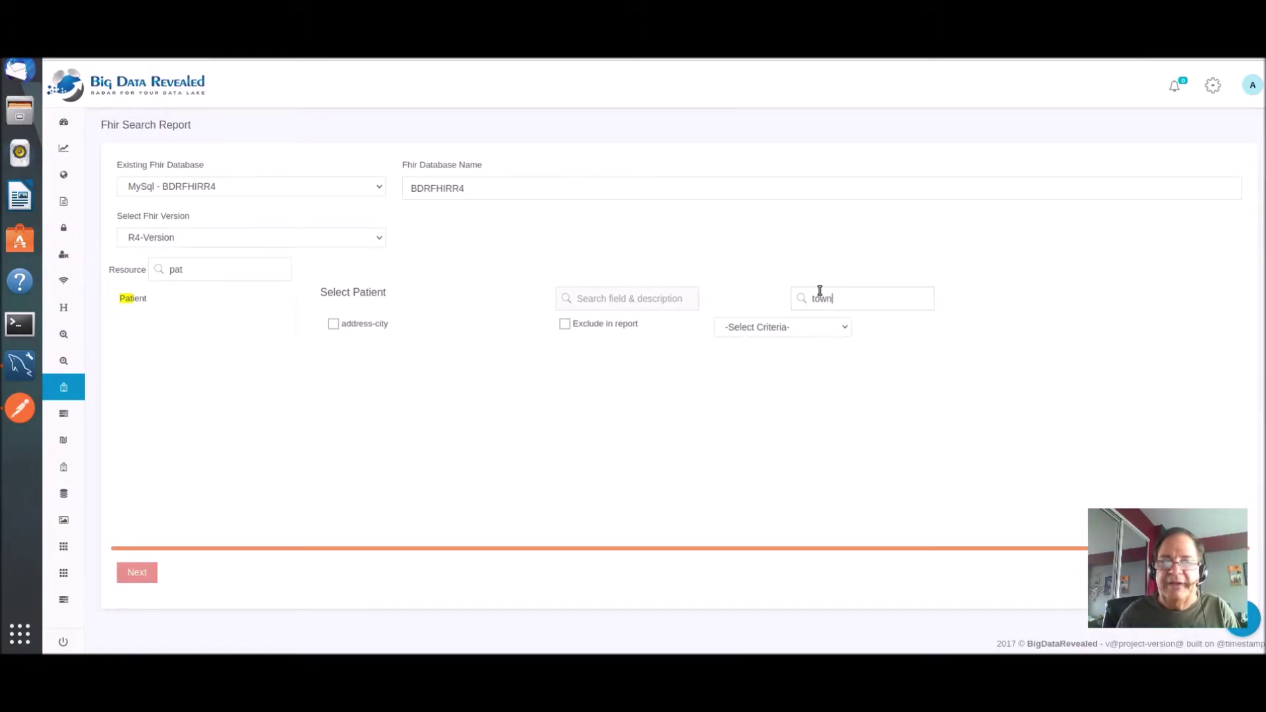
pyautogui.click(334, 325)
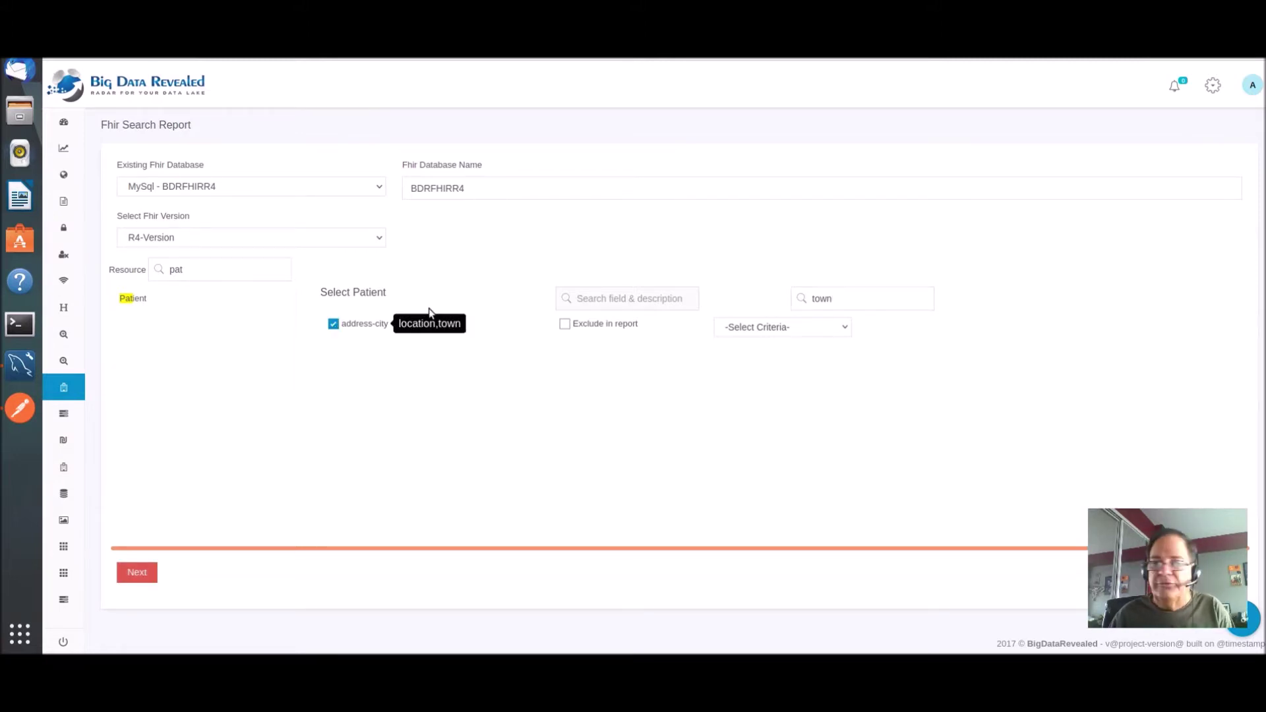
# - Include the Patient fields name-given and name-family, found by the descriptions "first" and "last", and clear the description search
pyautogui.moveTo(846, 302); pyautogui.dragTo(780, 305)
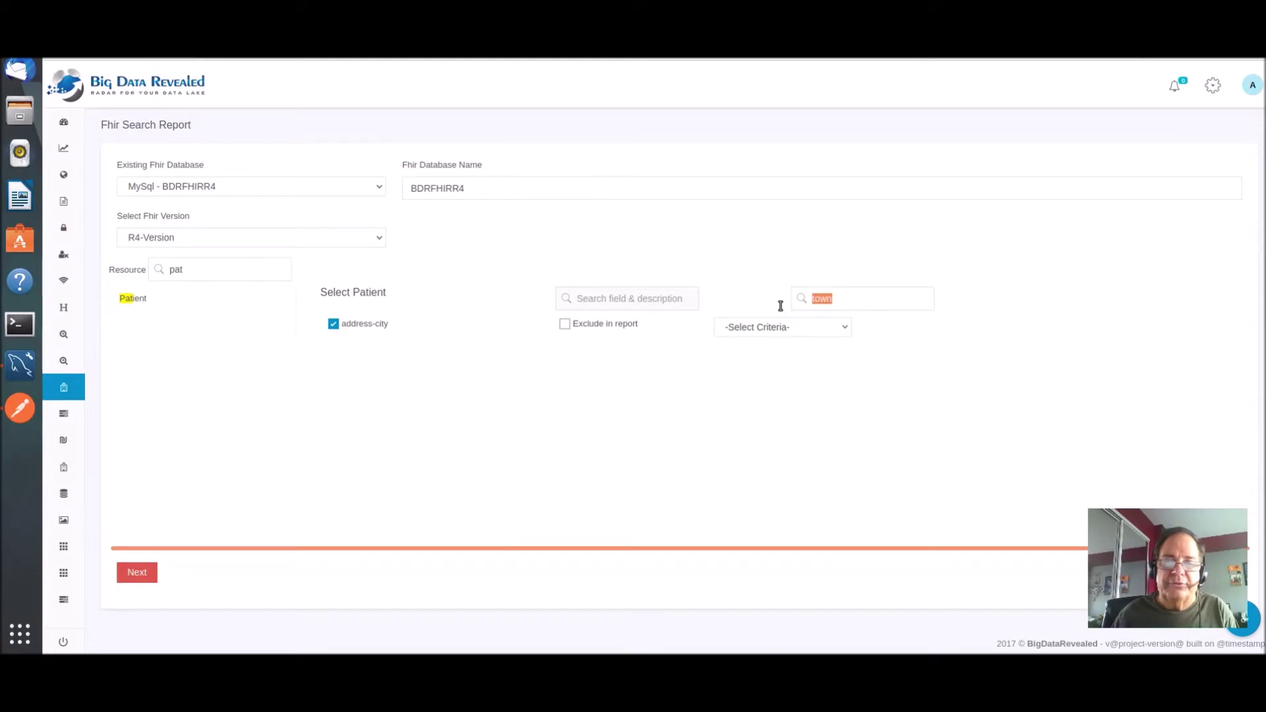
pyautogui.write('first')
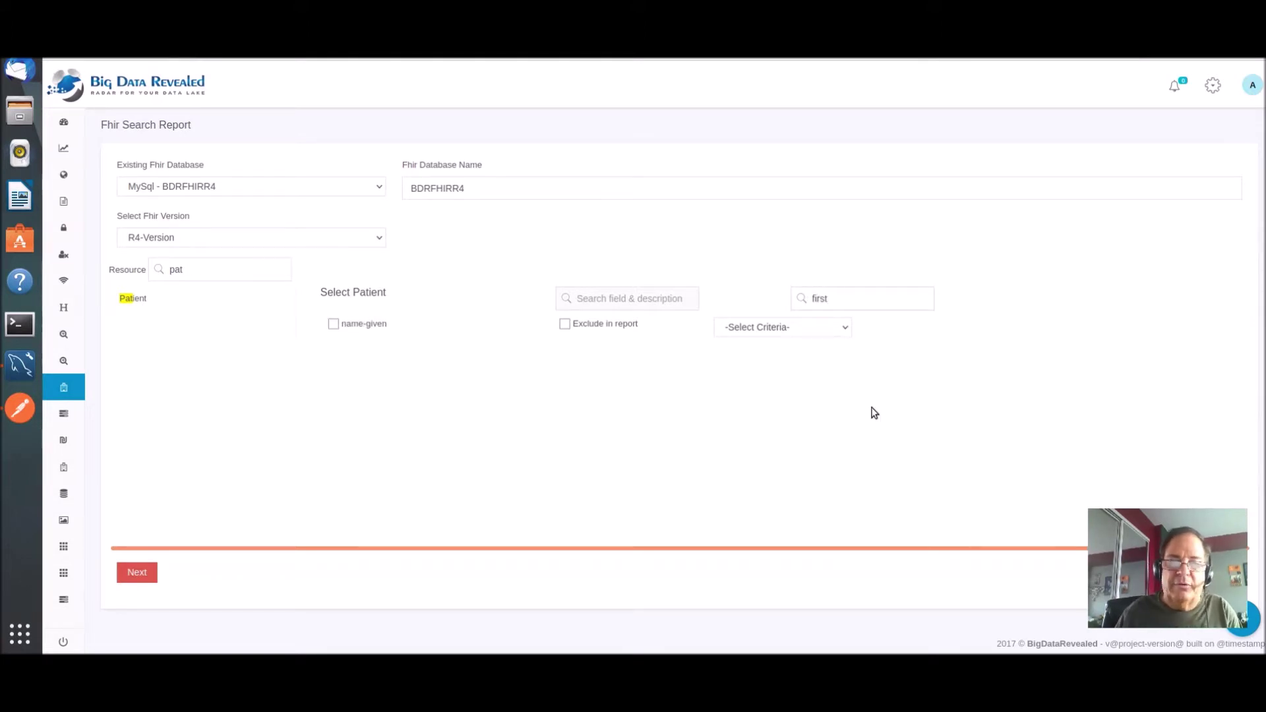
pyautogui.click(334, 324)
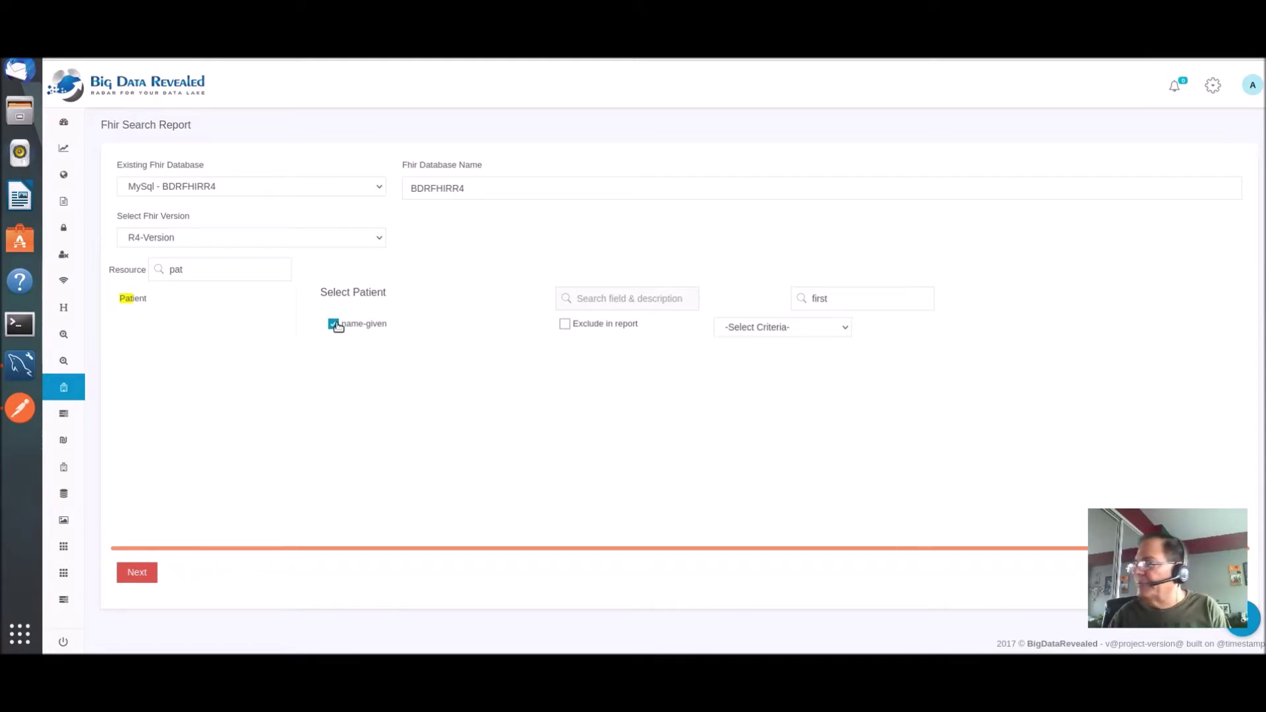
pyautogui.moveTo(864, 297); pyautogui.dragTo(764, 303)
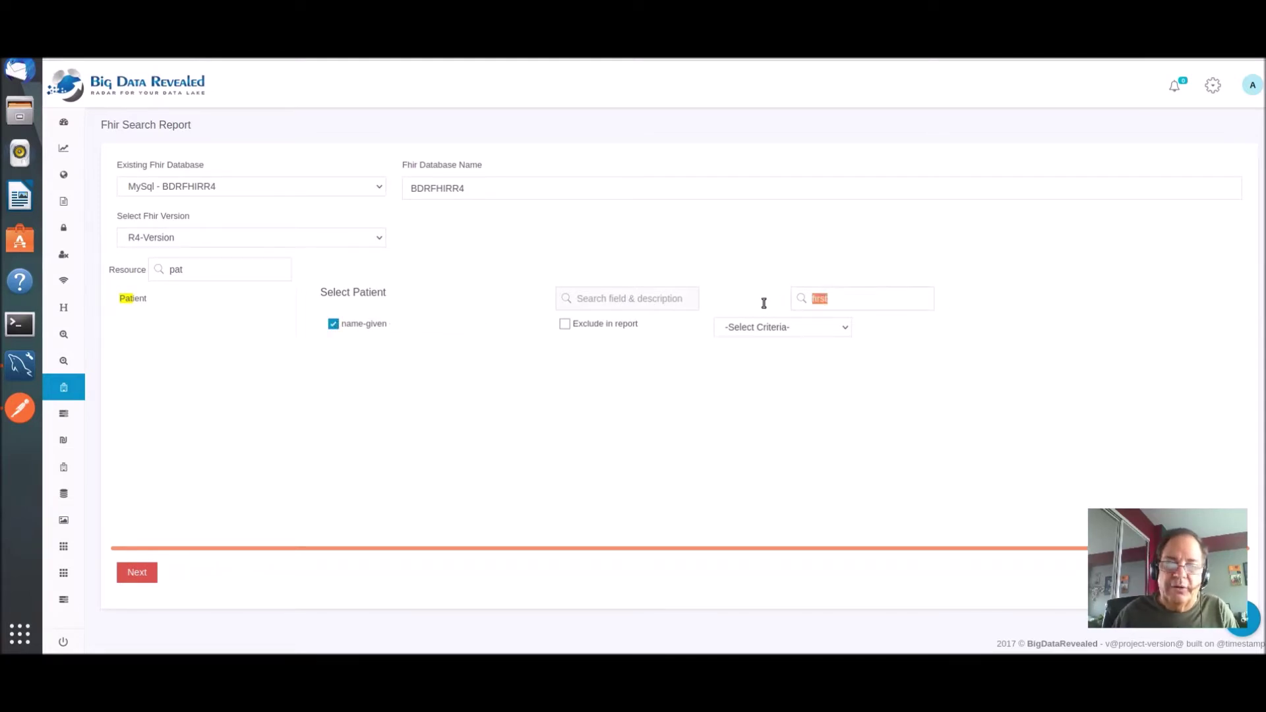
pyautogui.write('last')
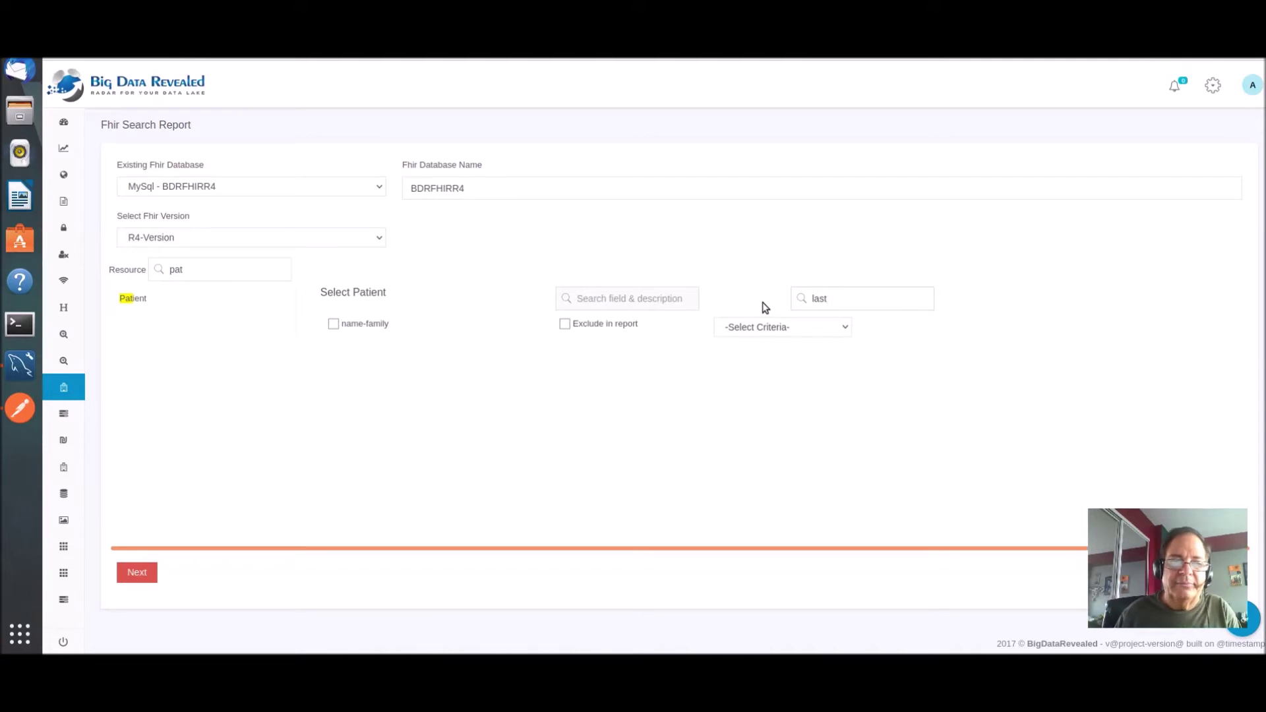
pyautogui.click(334, 325)
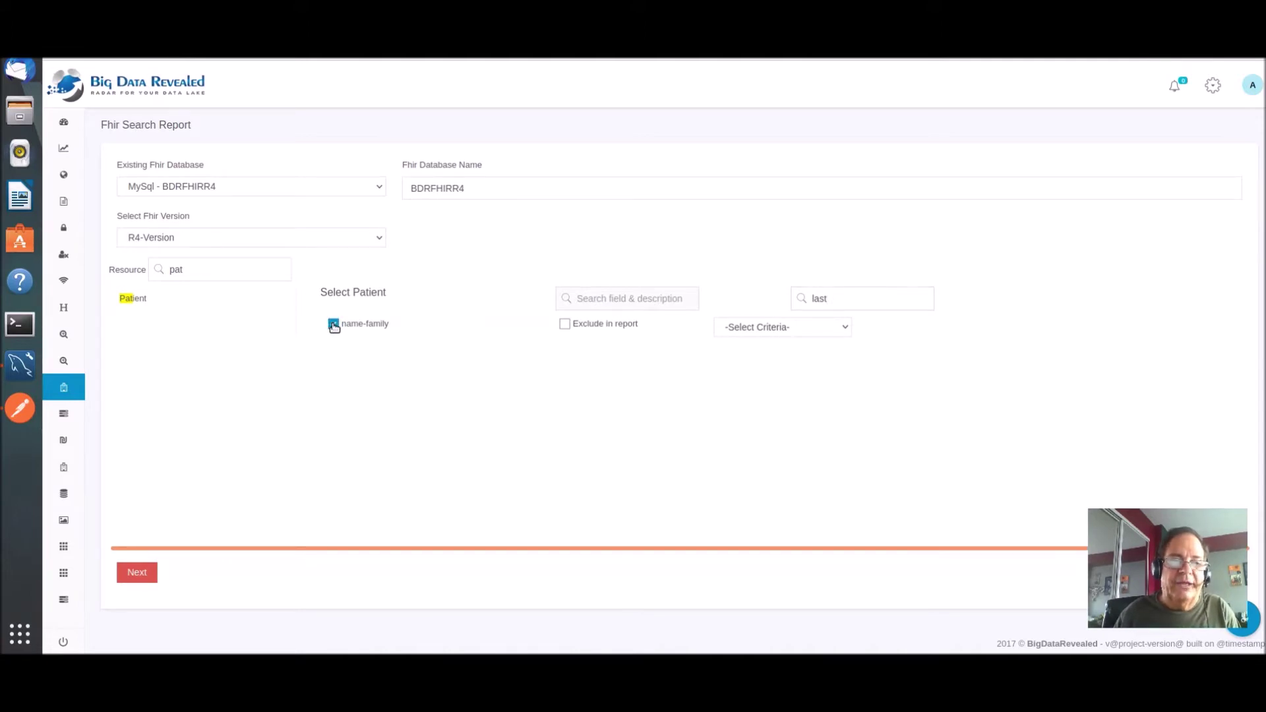
pyautogui.click(847, 297)
pyautogui.press('BackSpace')
pyautogui.press('BackSpace')
pyautogui.press('BackSpace')
pyautogui.press('BackSpace')
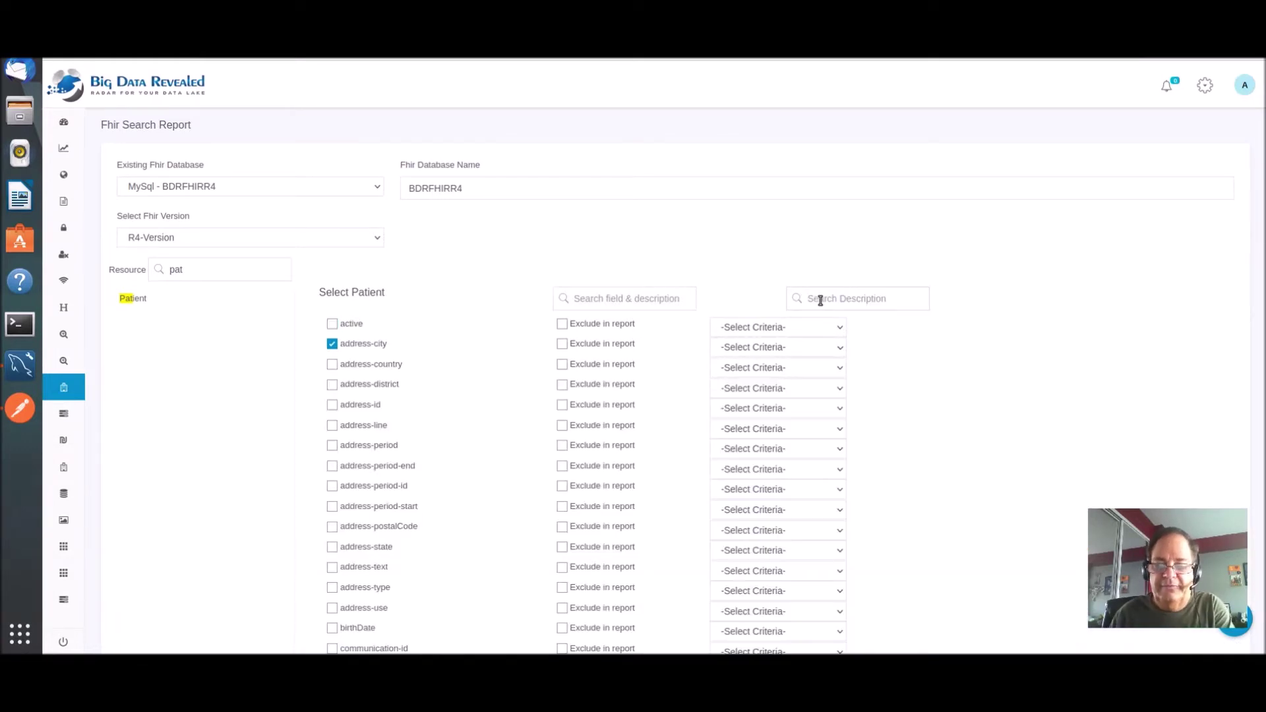
# - Filter the Patient fields by "addre", include address-country in the report, and clear the field filter
pyautogui.click(624, 297)
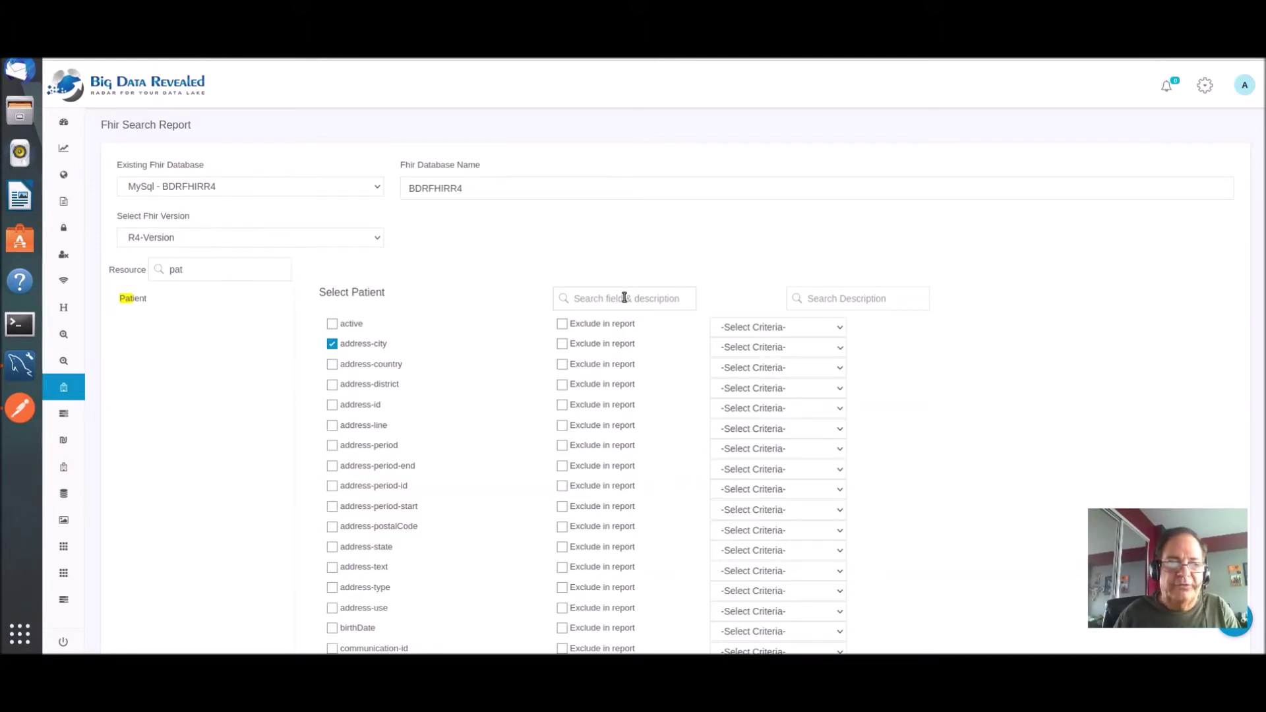
pyautogui.write('addre')
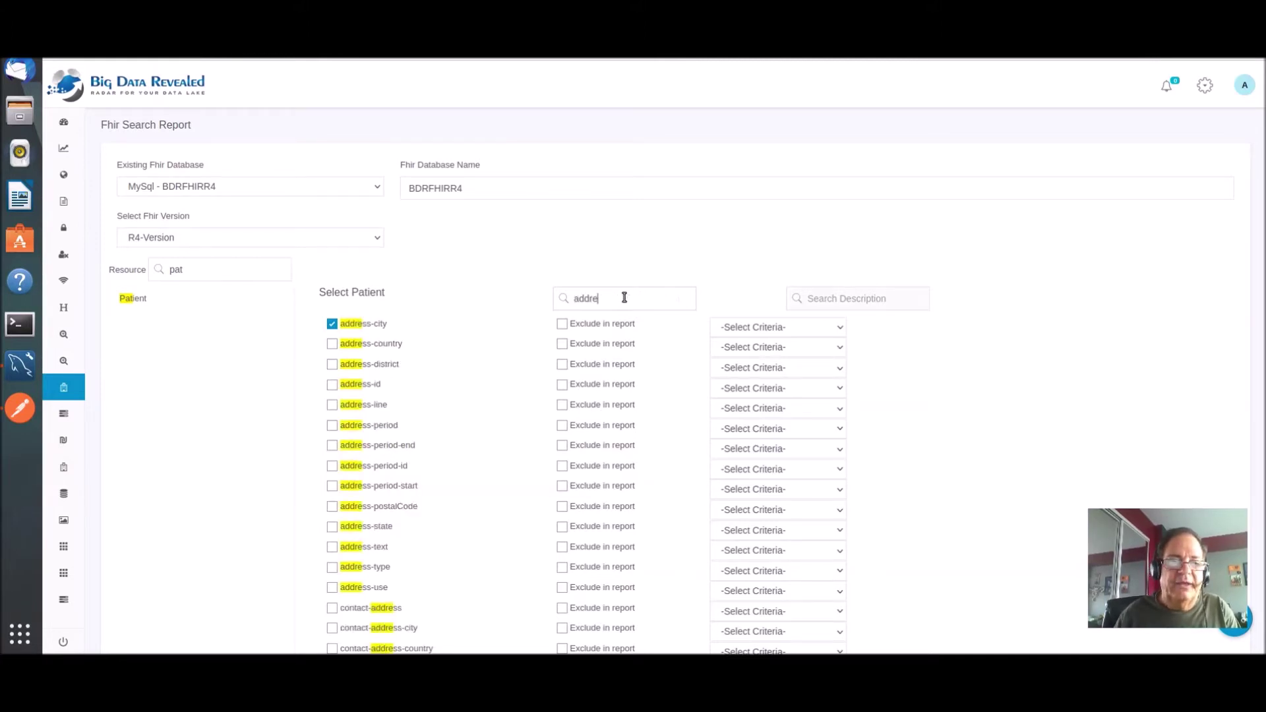
pyautogui.click(333, 344)
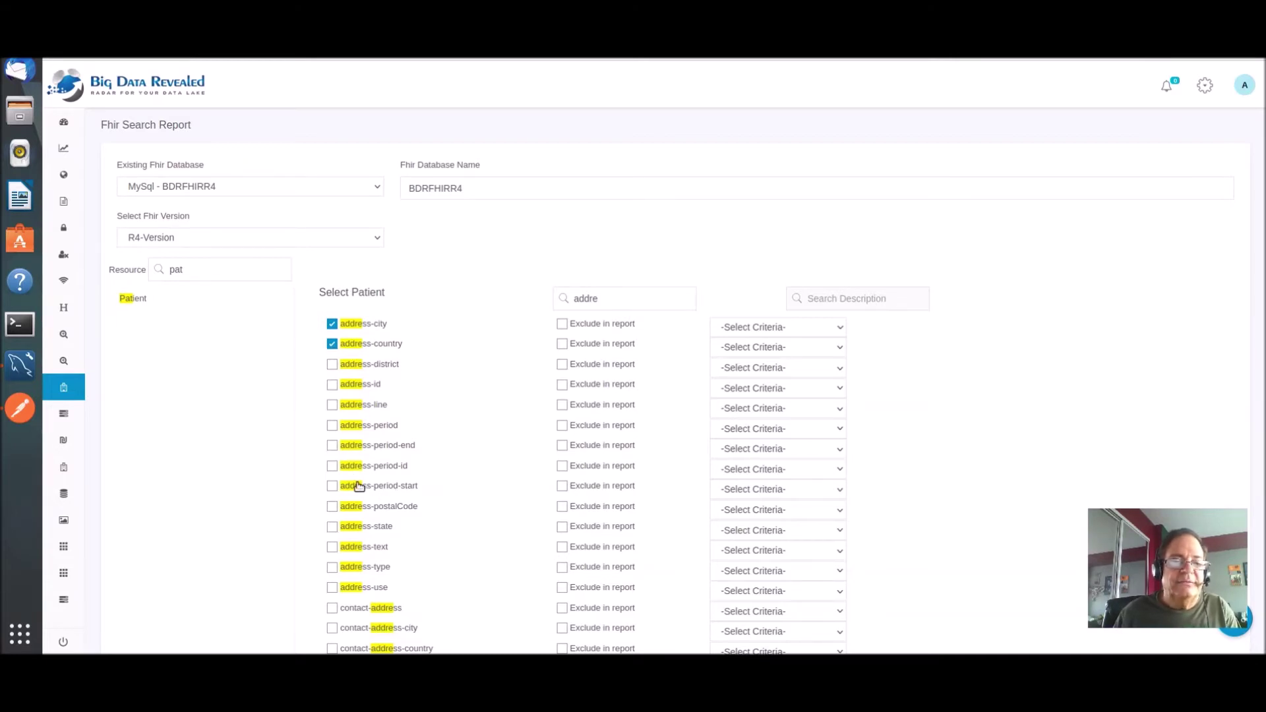
pyautogui.click(608, 295)
pyautogui.press('BackSpace')
pyautogui.press('BackSpace')
pyautogui.press('BackSpace')
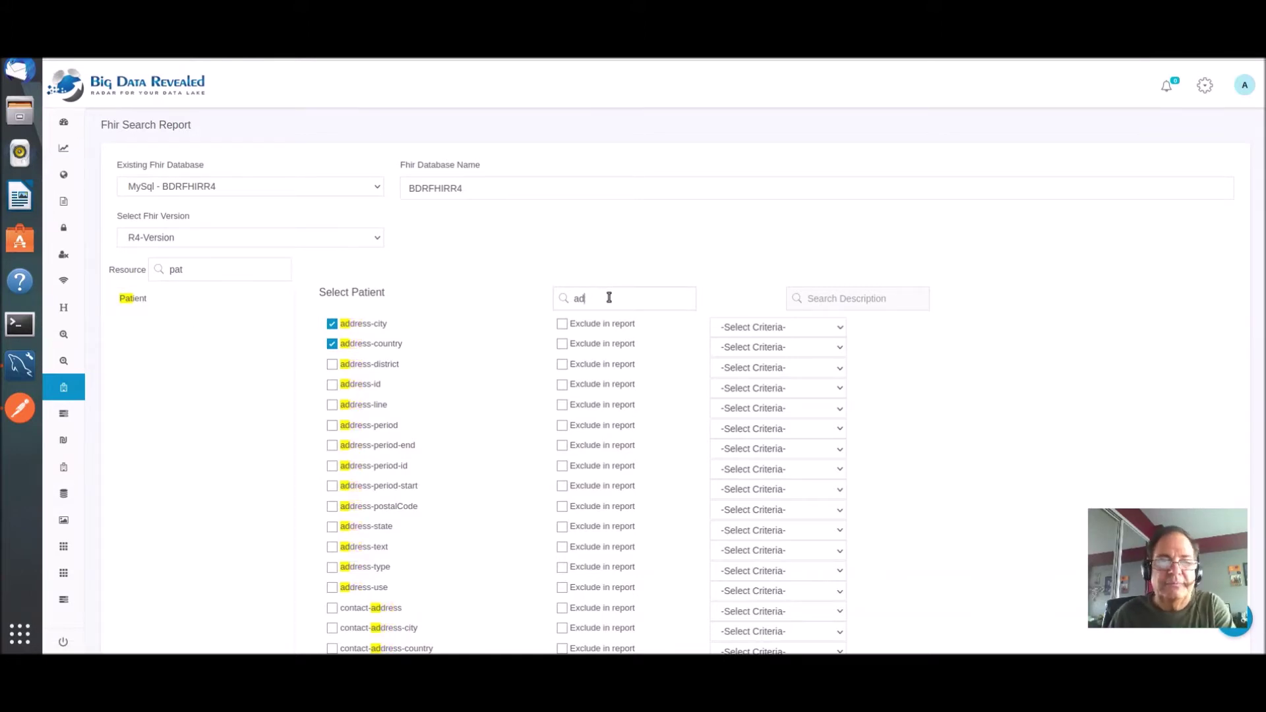
pyautogui.press('BackSpace')
pyautogui.press('BackSpace')
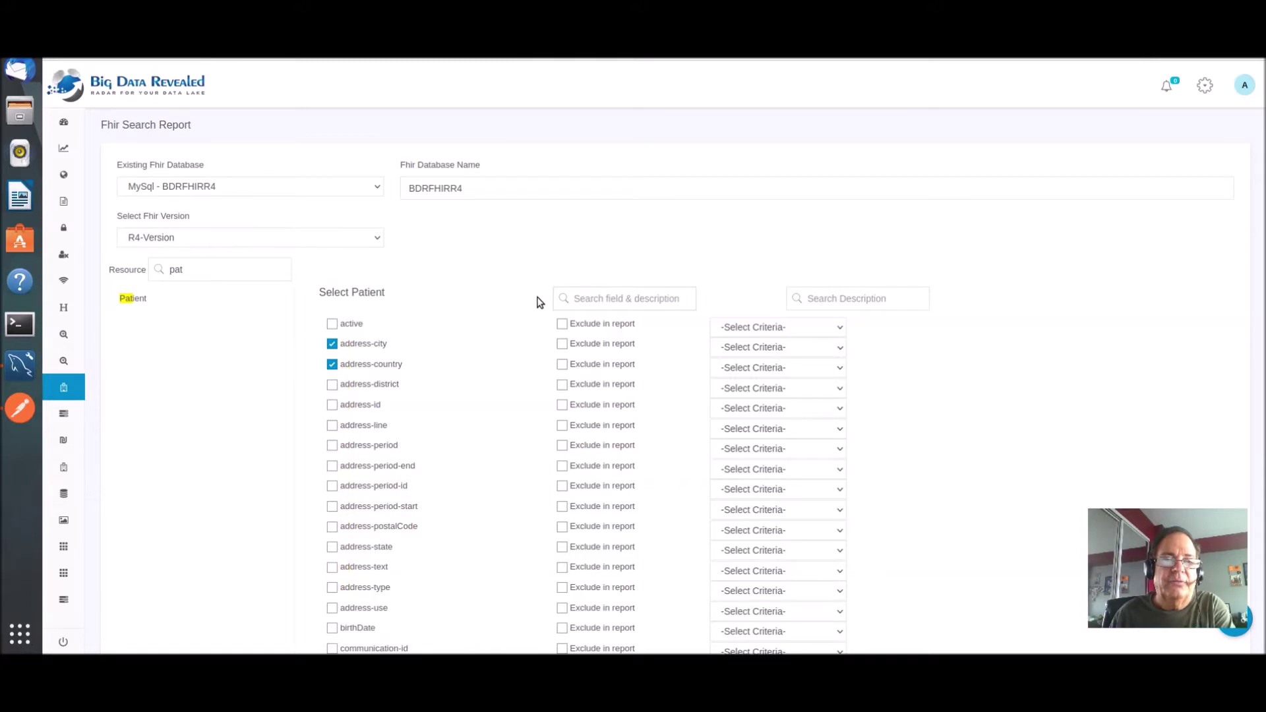
# - Choose the Observation resource using the filter "obser", and include its code-coding-code and code-coding-display fields, filtered by "code"
pyautogui.moveTo(197, 269); pyautogui.dragTo(166, 275)
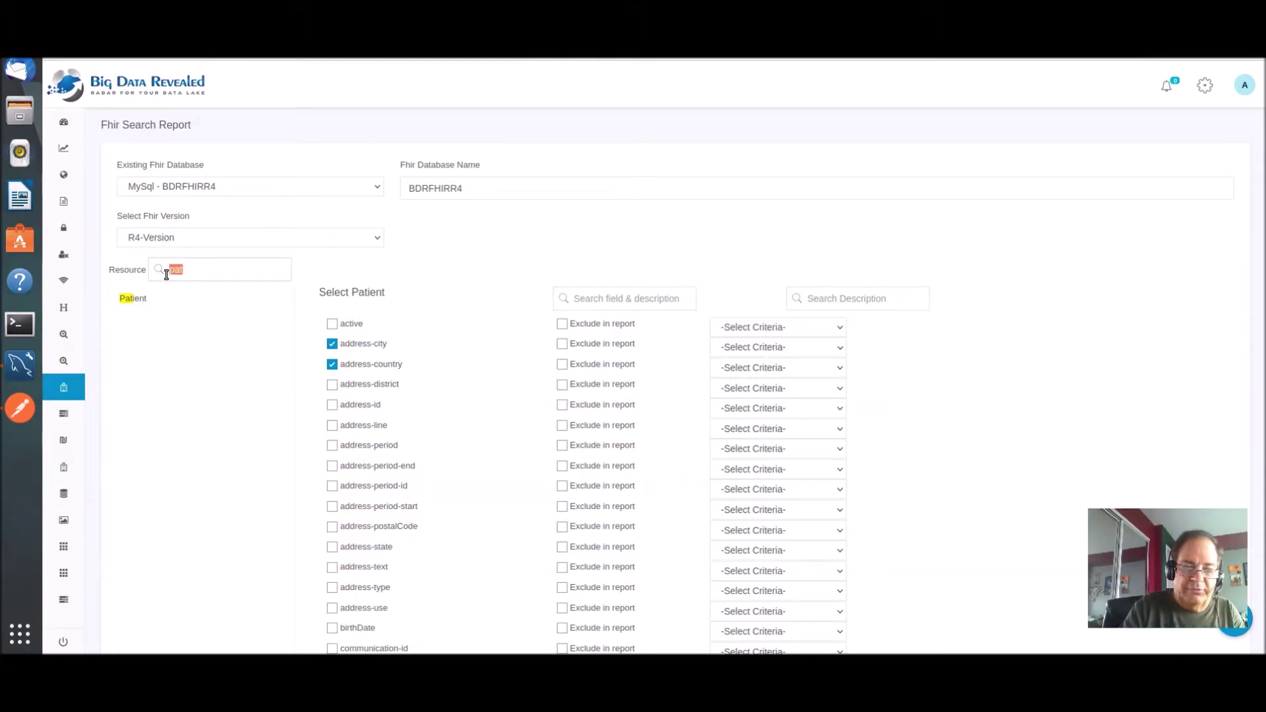
pyautogui.write('obser')
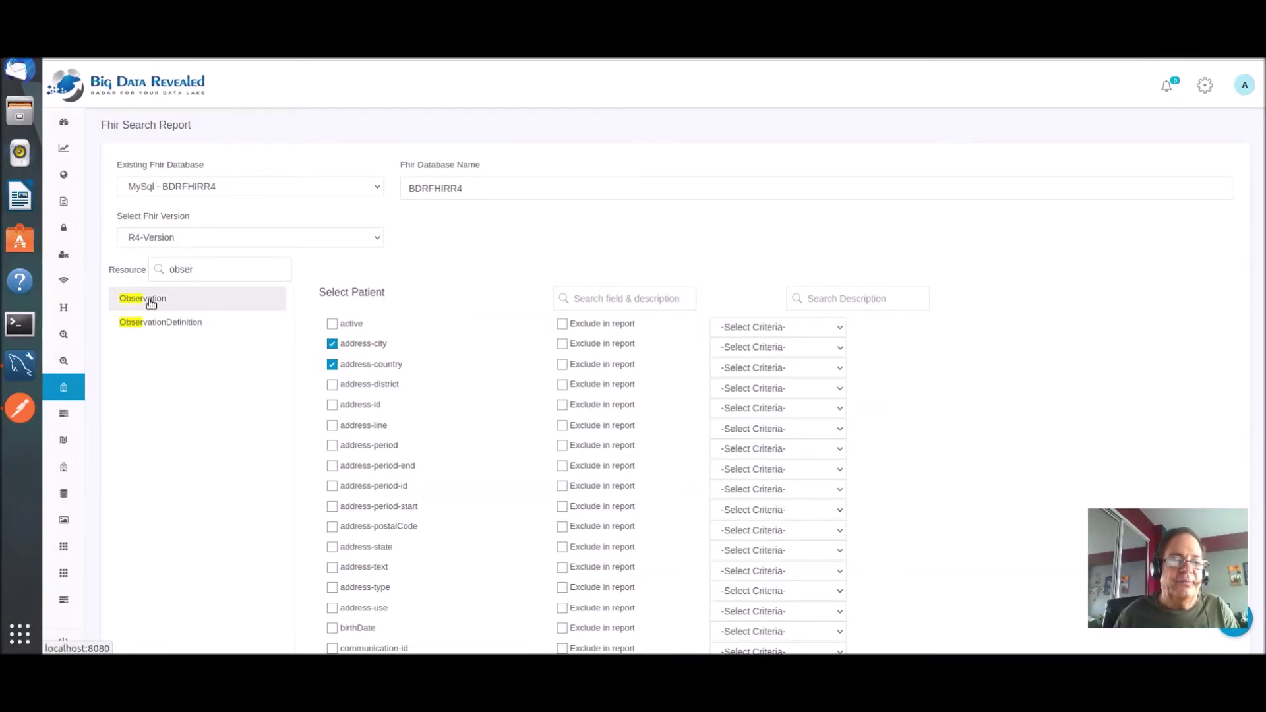
pyautogui.click(151, 301)
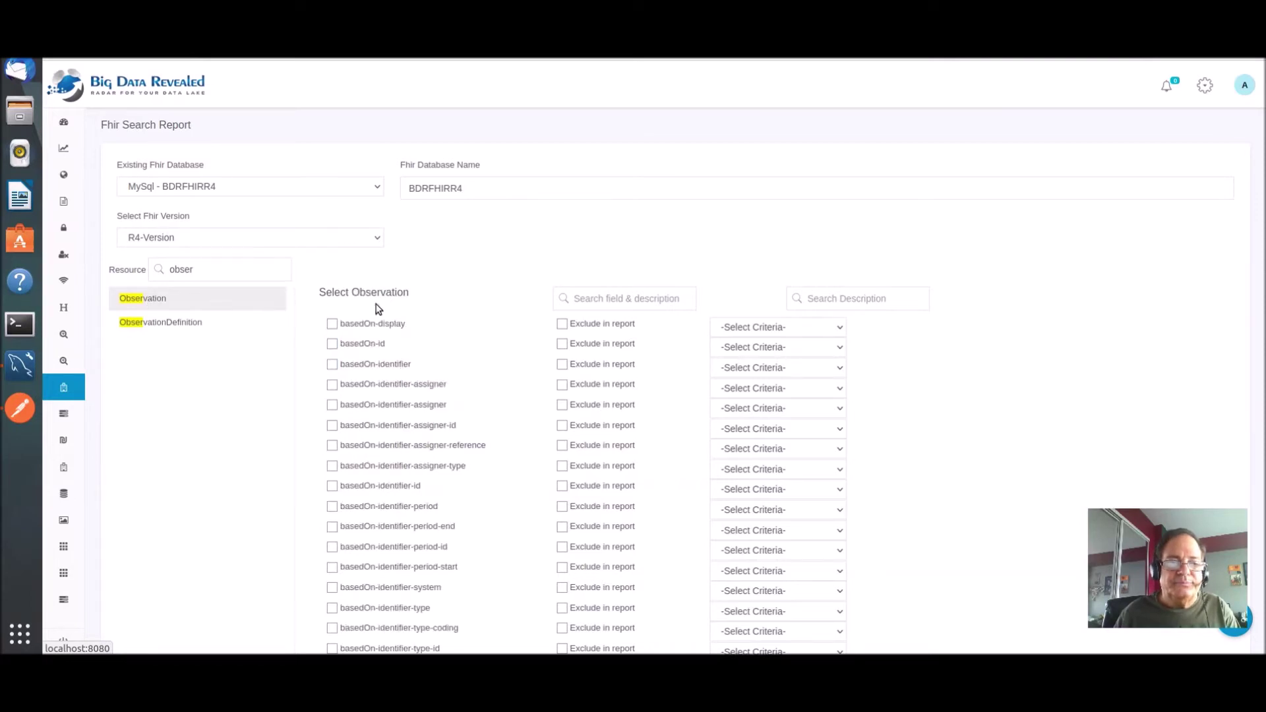
pyautogui.click(611, 298)
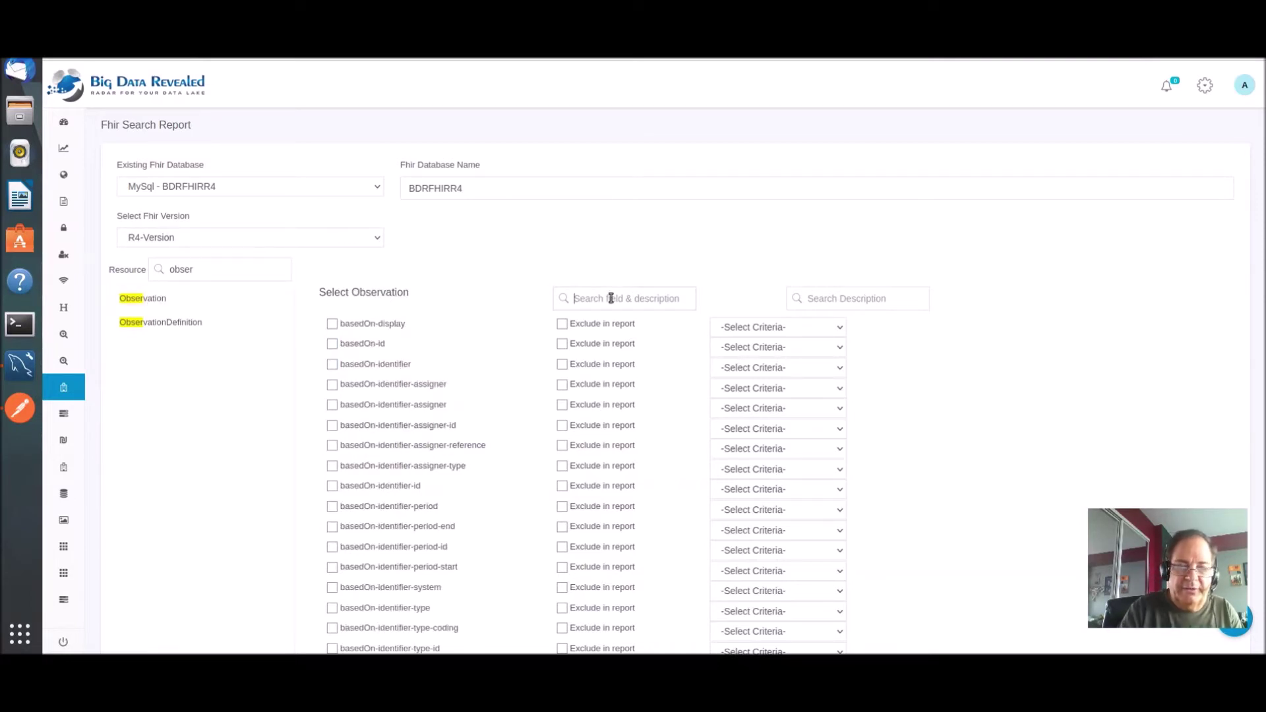
pyautogui.write('code')
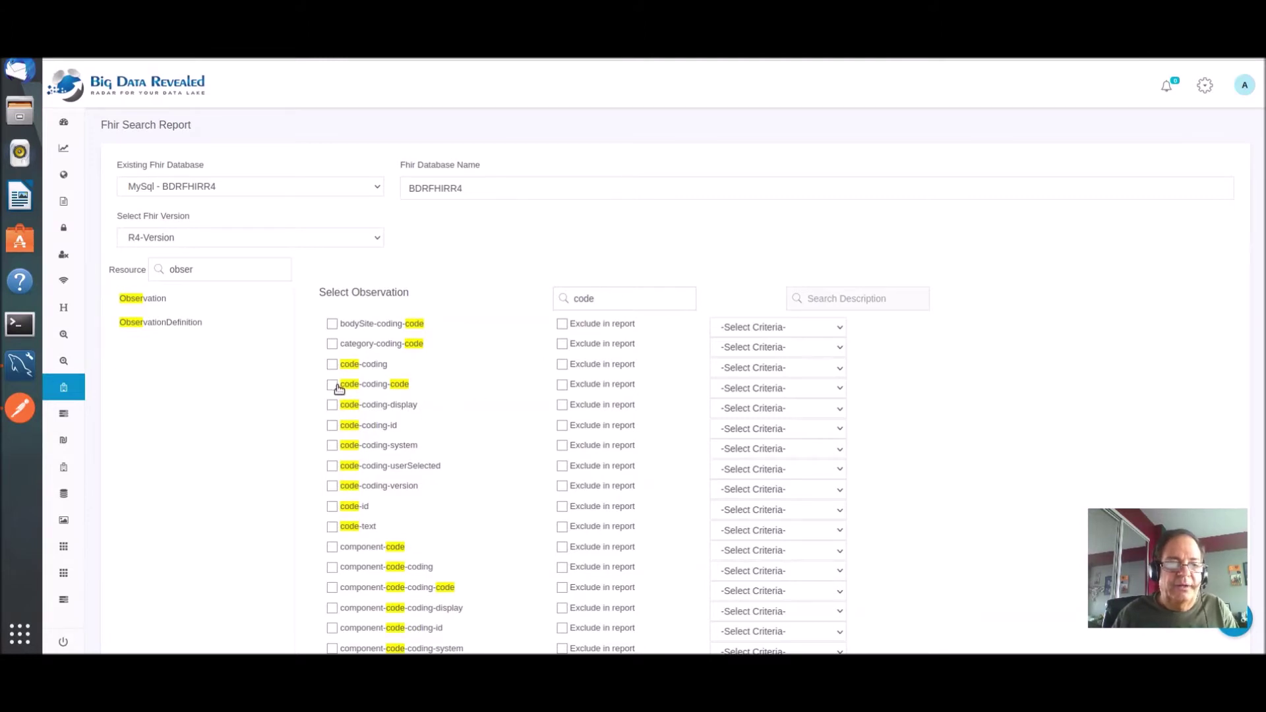
pyautogui.click(334, 386)
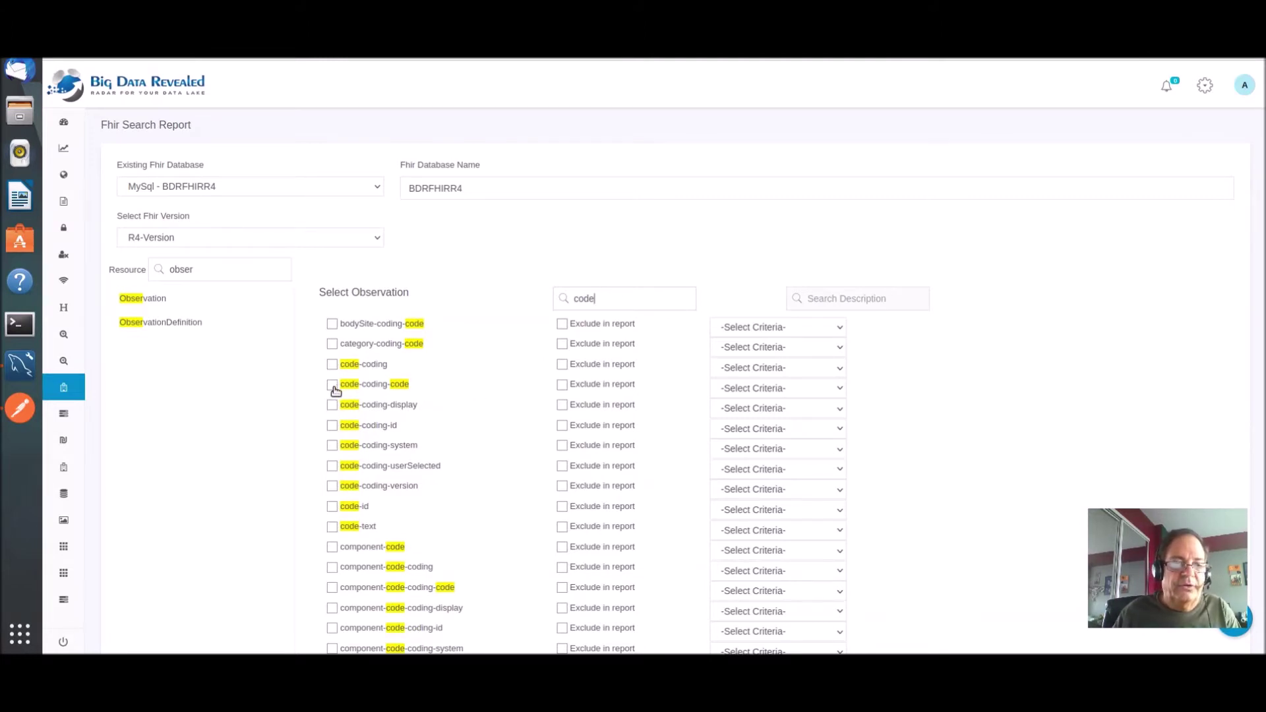
pyautogui.click(333, 405)
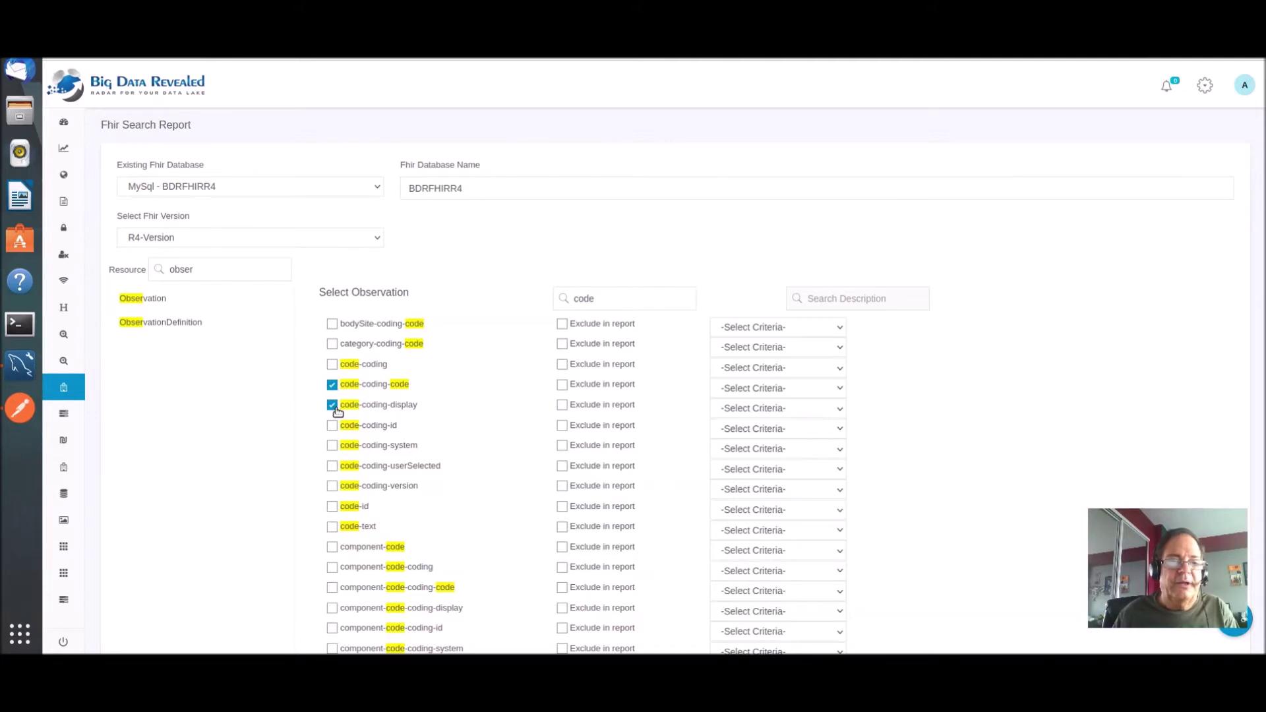
# - Proceed to the job configuration and run the report with the Default Job configuration
pyautogui.scroll(-8, 253, 445)
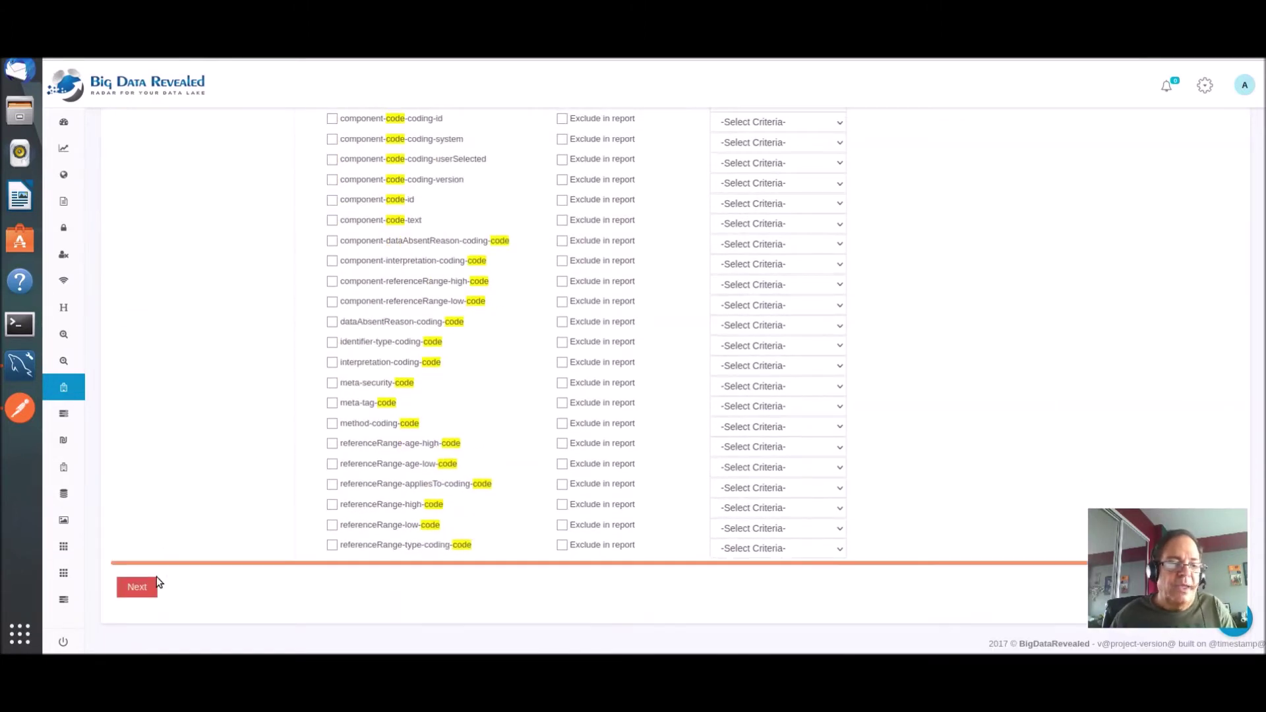
pyautogui.click(141, 587)
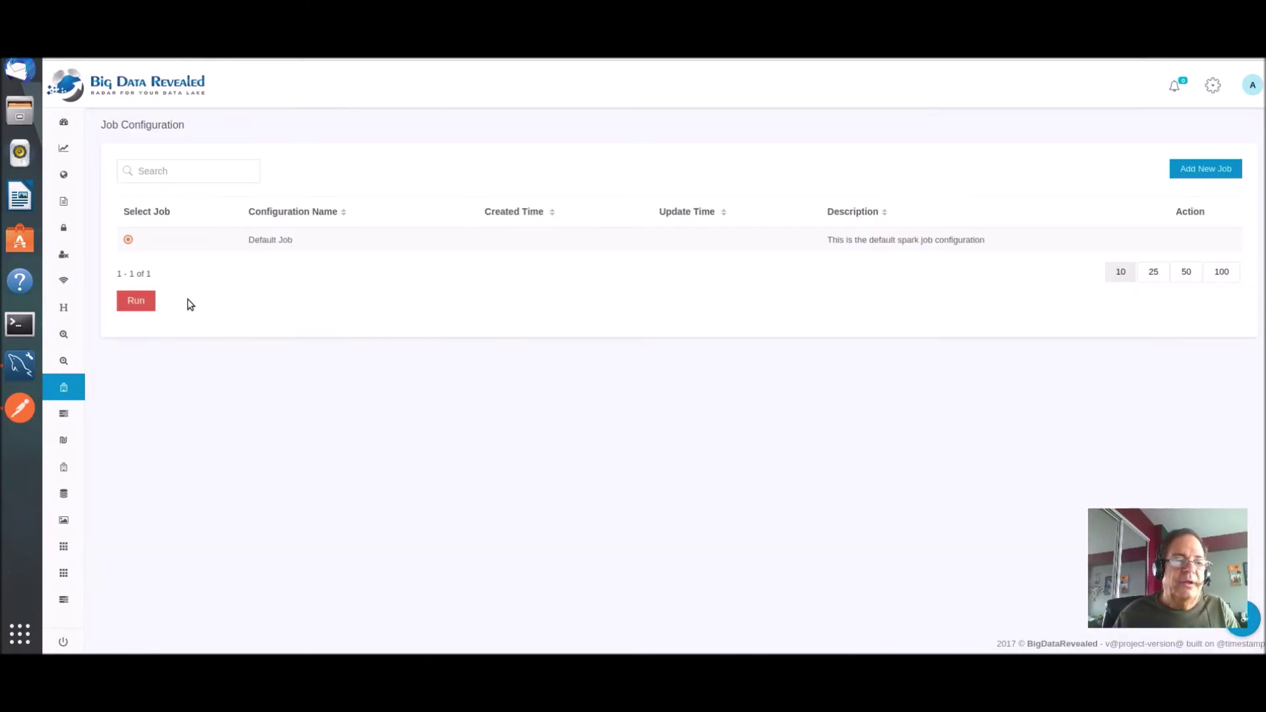
pyautogui.click(136, 301)
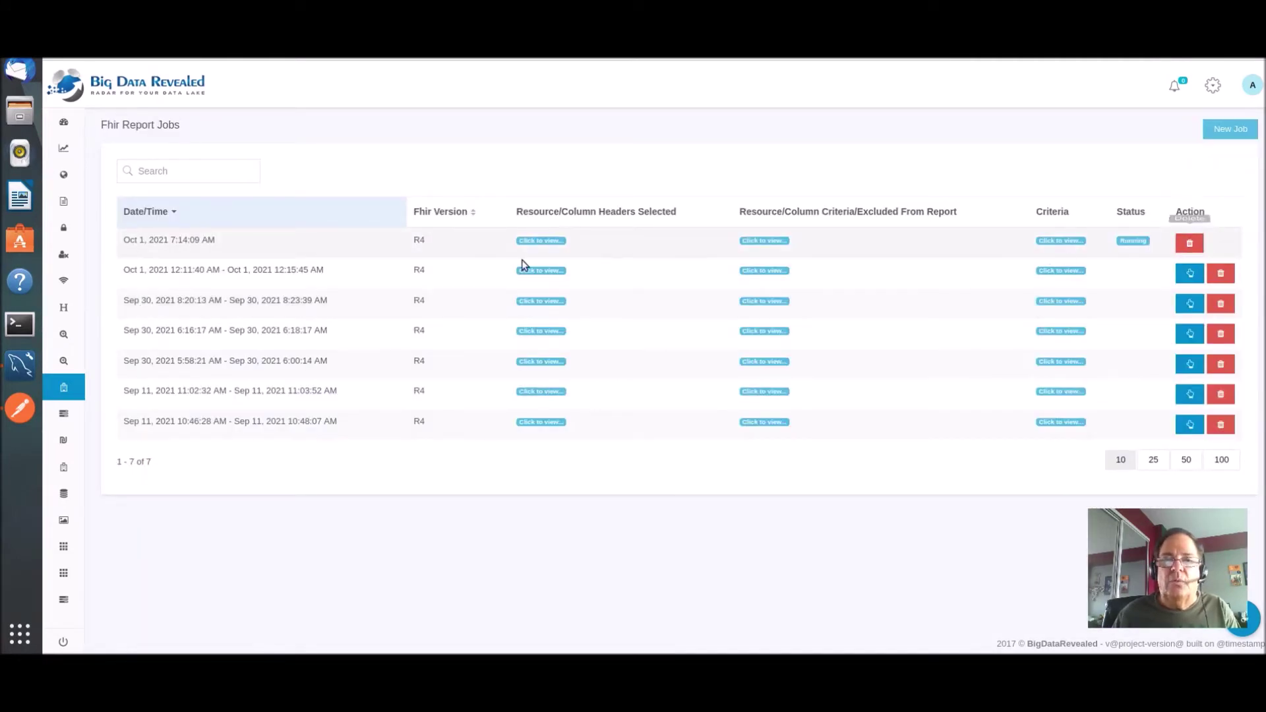
# - View the selected resource and column headers of the report job started Oct 1, 2021 12:11:40 AM, and close the list
pyautogui.click(542, 271)
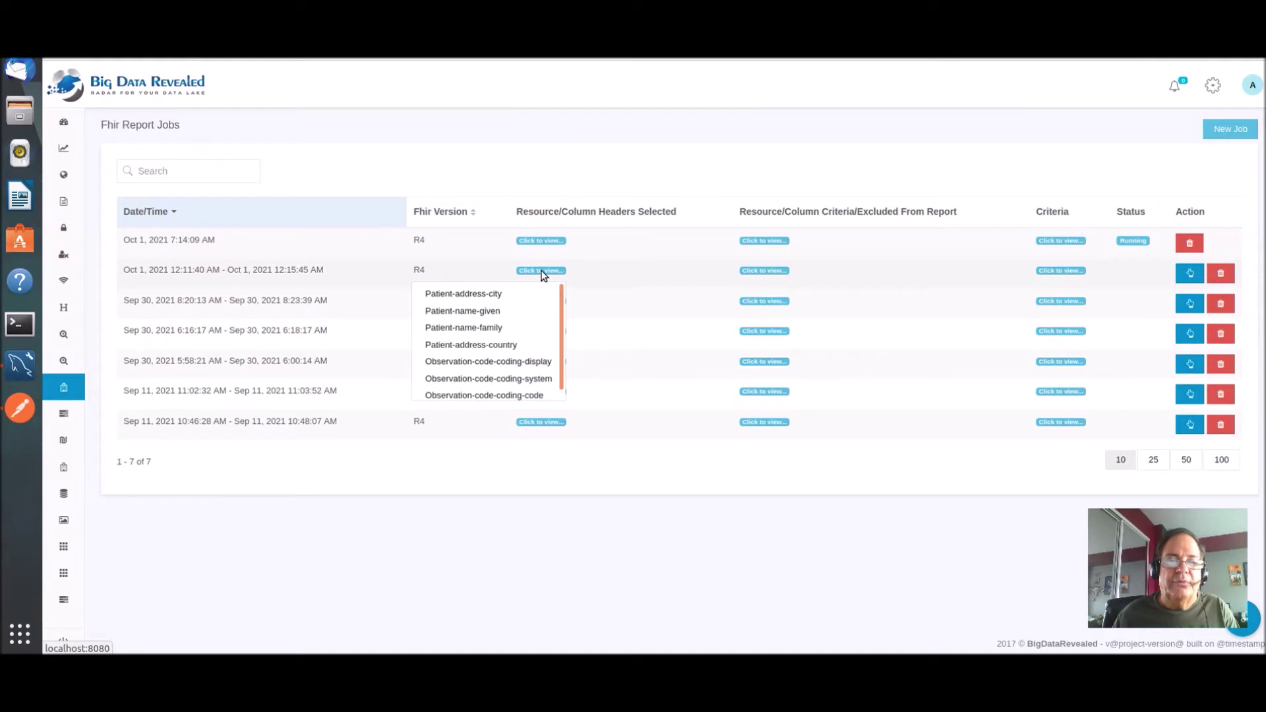
pyautogui.click(585, 288)
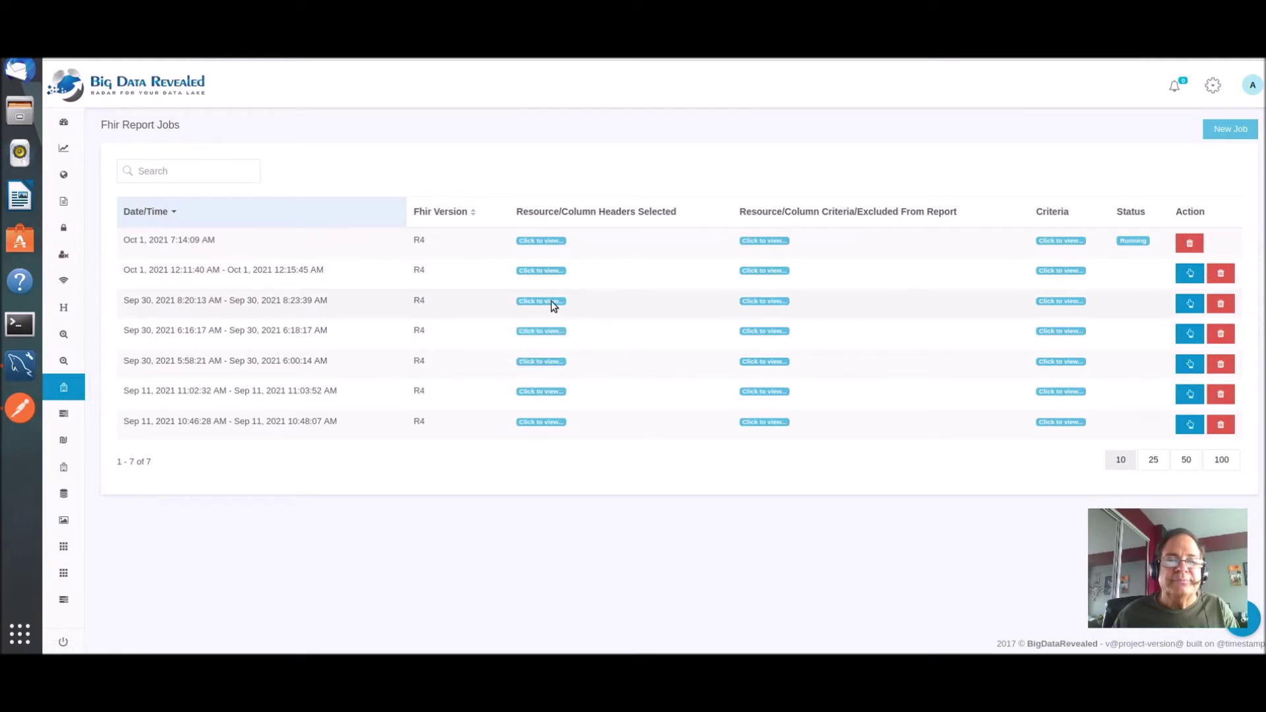
# - View the selected column headers of the report jobs started Sep 30, 2021 8:20:13 AM and 6:16:17 AM, closing each list
pyautogui.click(552, 302)
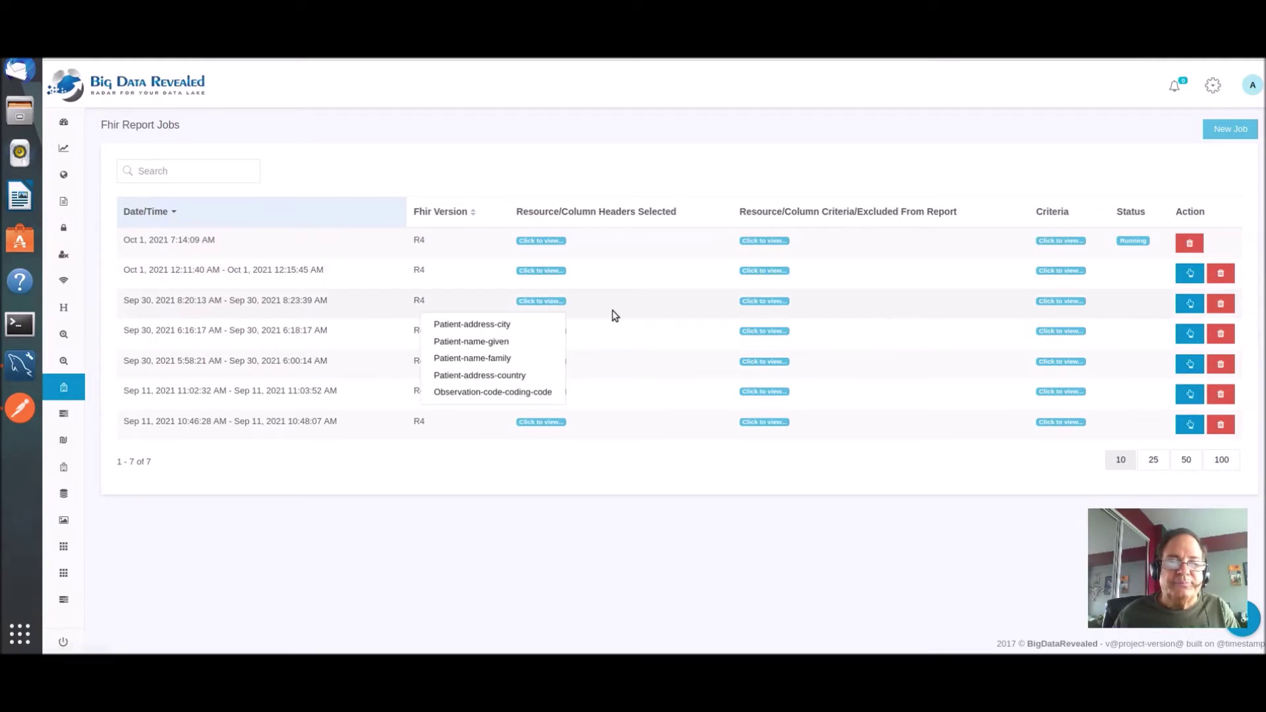
pyautogui.click(613, 314)
pyautogui.click(546, 331)
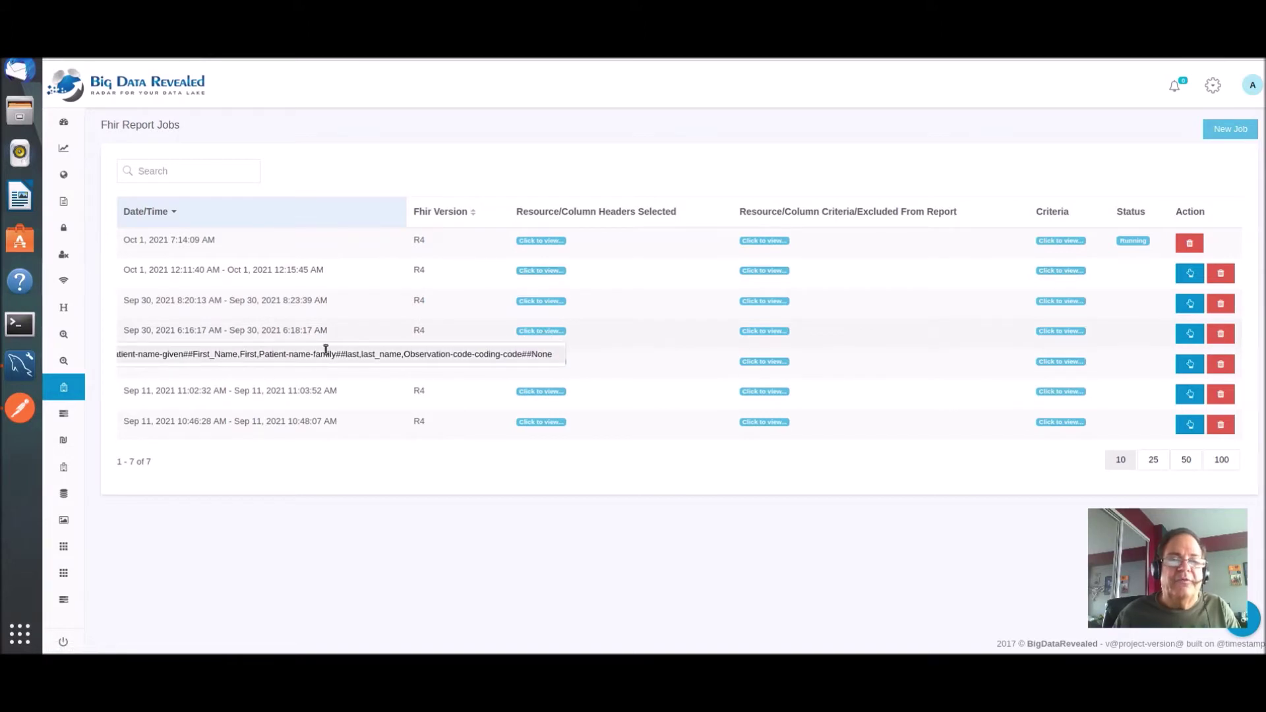
pyautogui.click(640, 328)
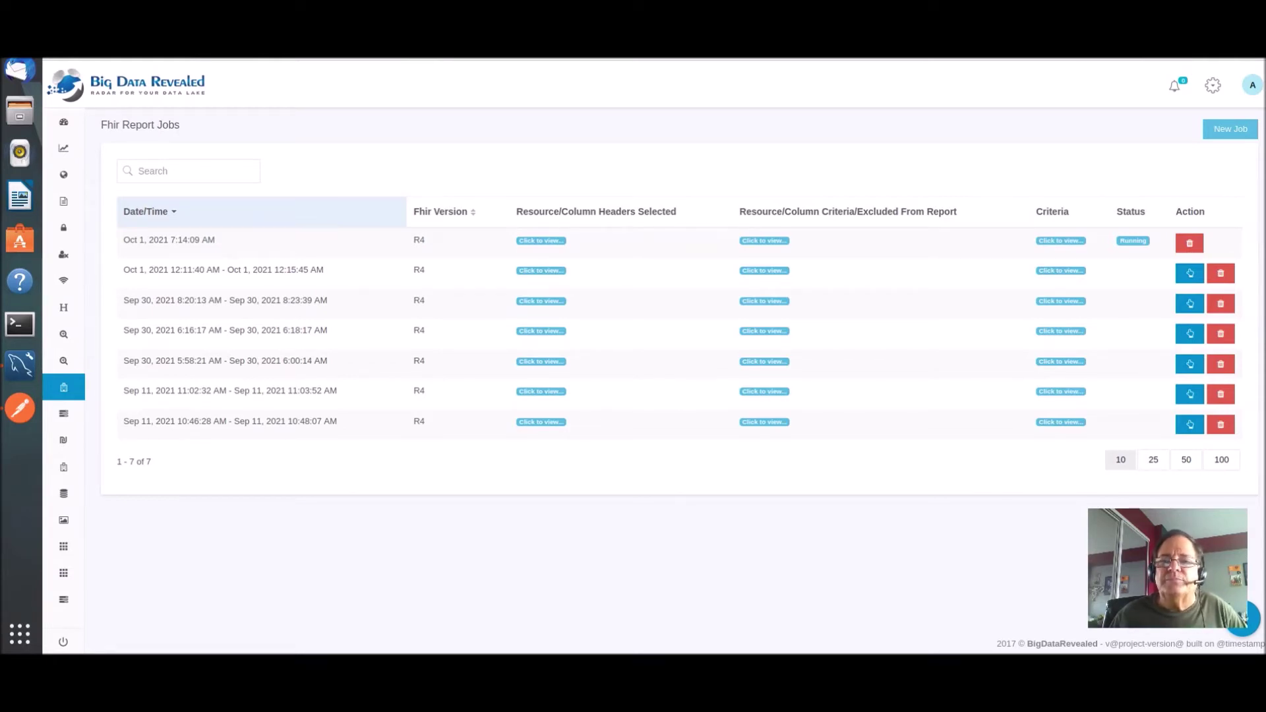
# - Check the Fhir configurations, and open the Fhir resources and fields list for R4-Version
pyautogui.click(1215, 92)
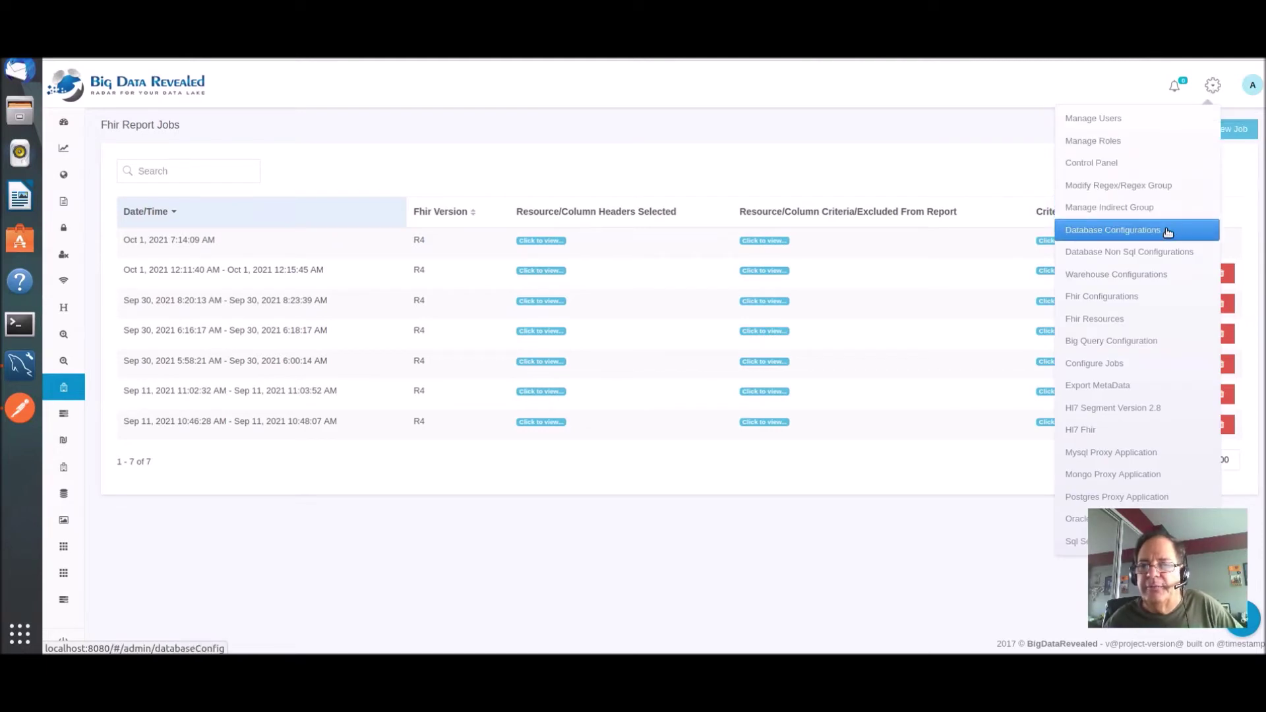
pyautogui.click(1134, 300)
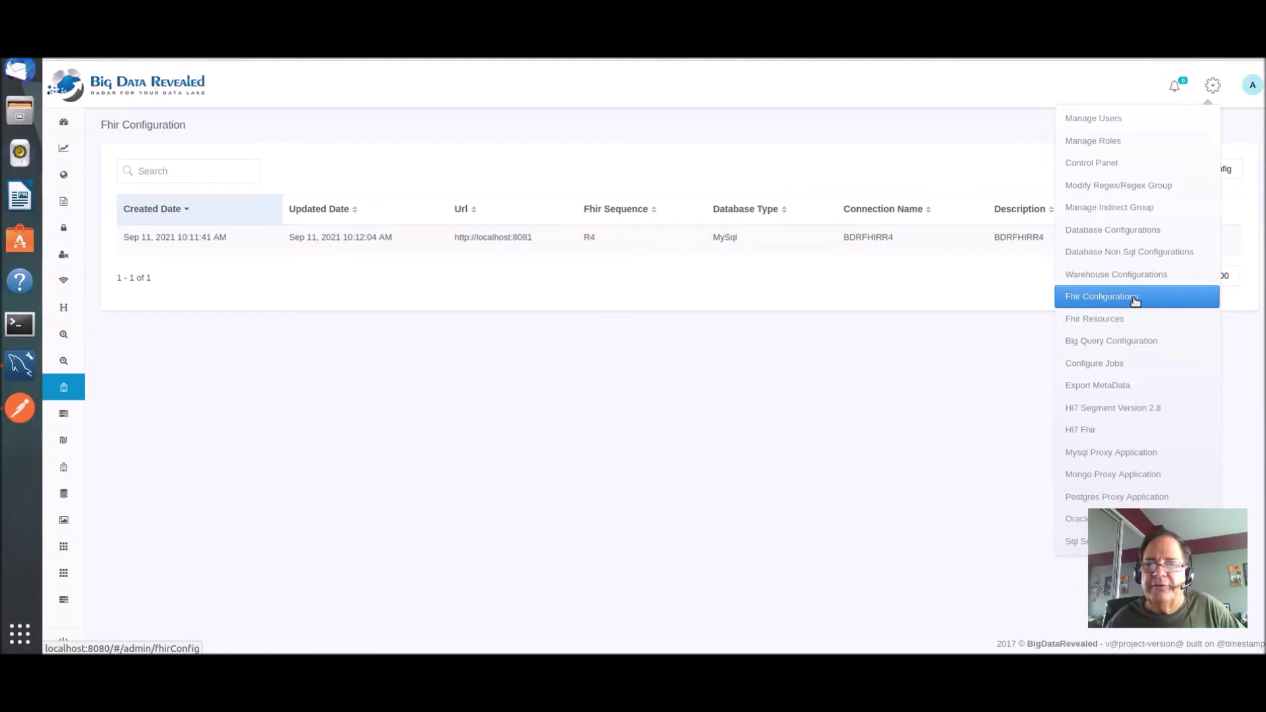
pyautogui.moveTo(1212, 91)
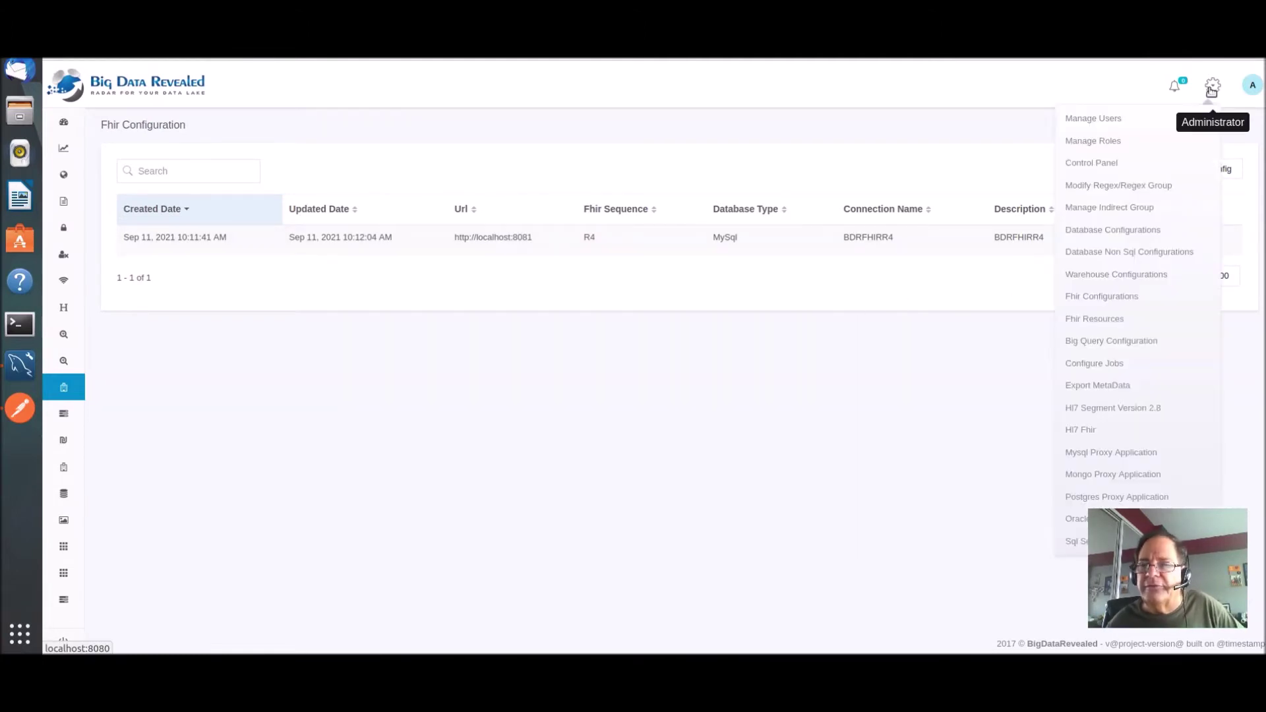
pyautogui.click(1139, 323)
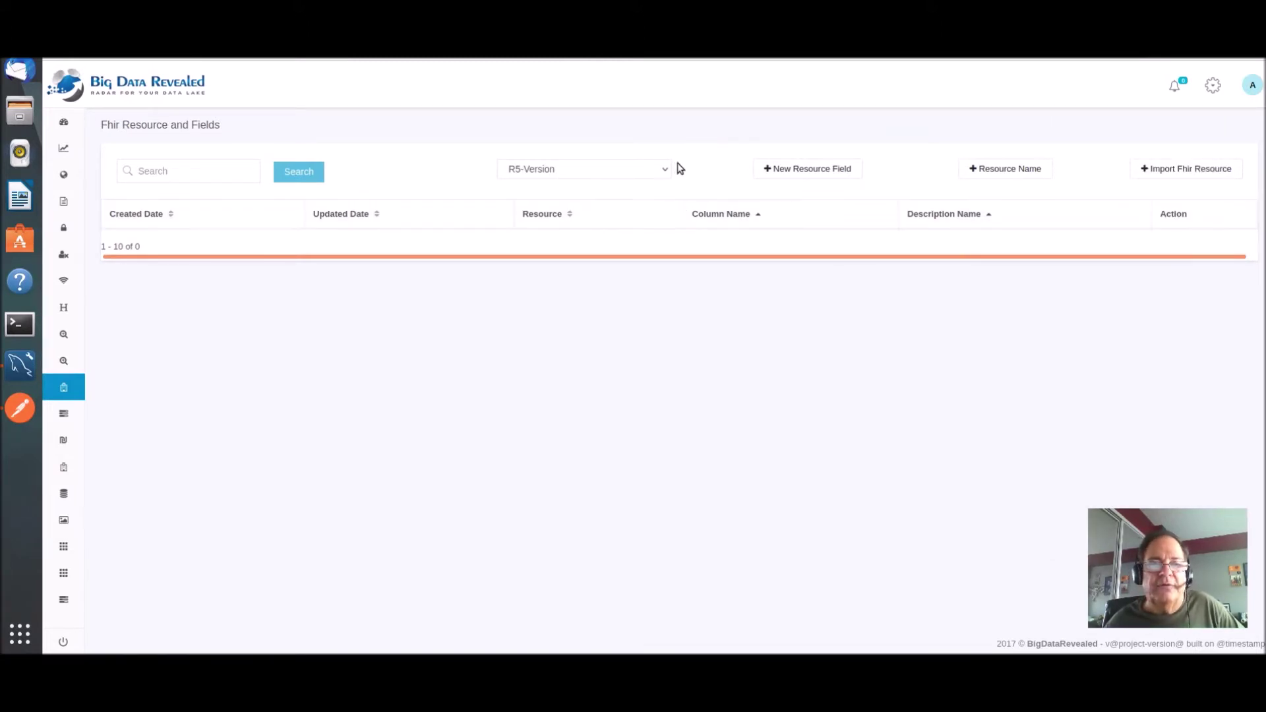
pyautogui.click(658, 170)
pyautogui.click(608, 209)
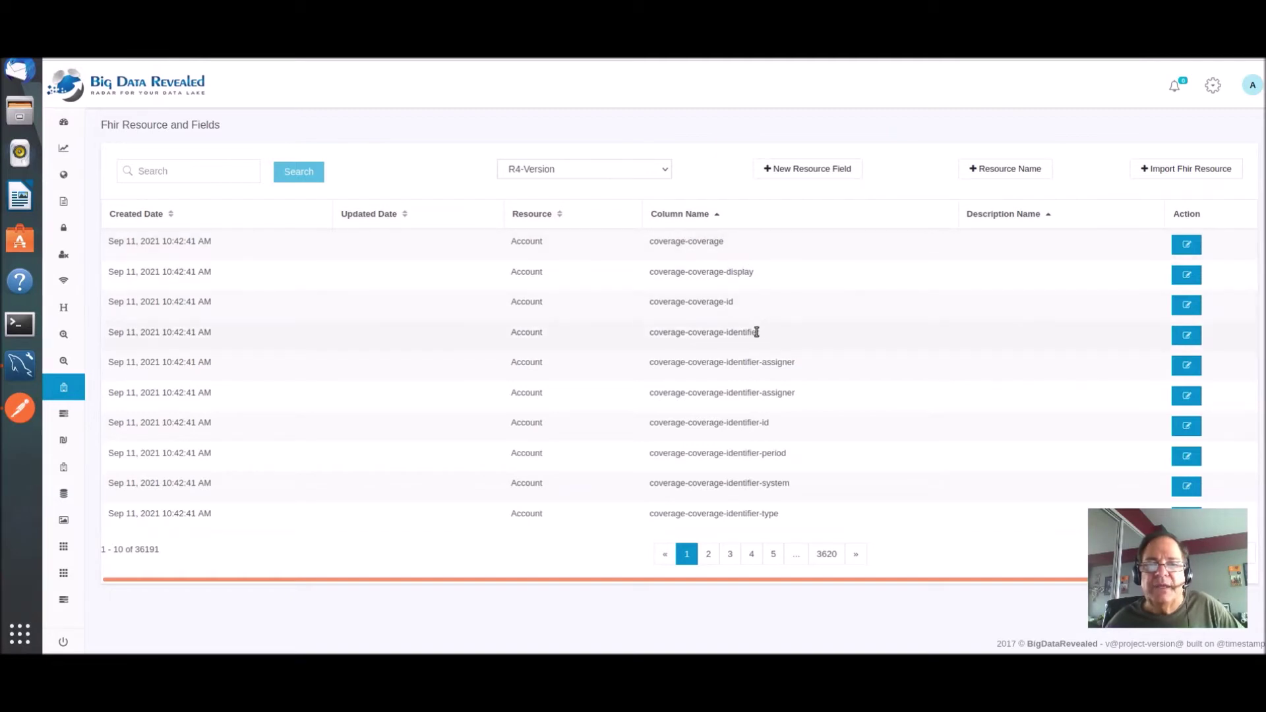
# - Search the resource fields for "town", and open the Patient address-city field's edit form to view its description, cancelling without changes
pyautogui.click(180, 172)
pyautogui.write('town')
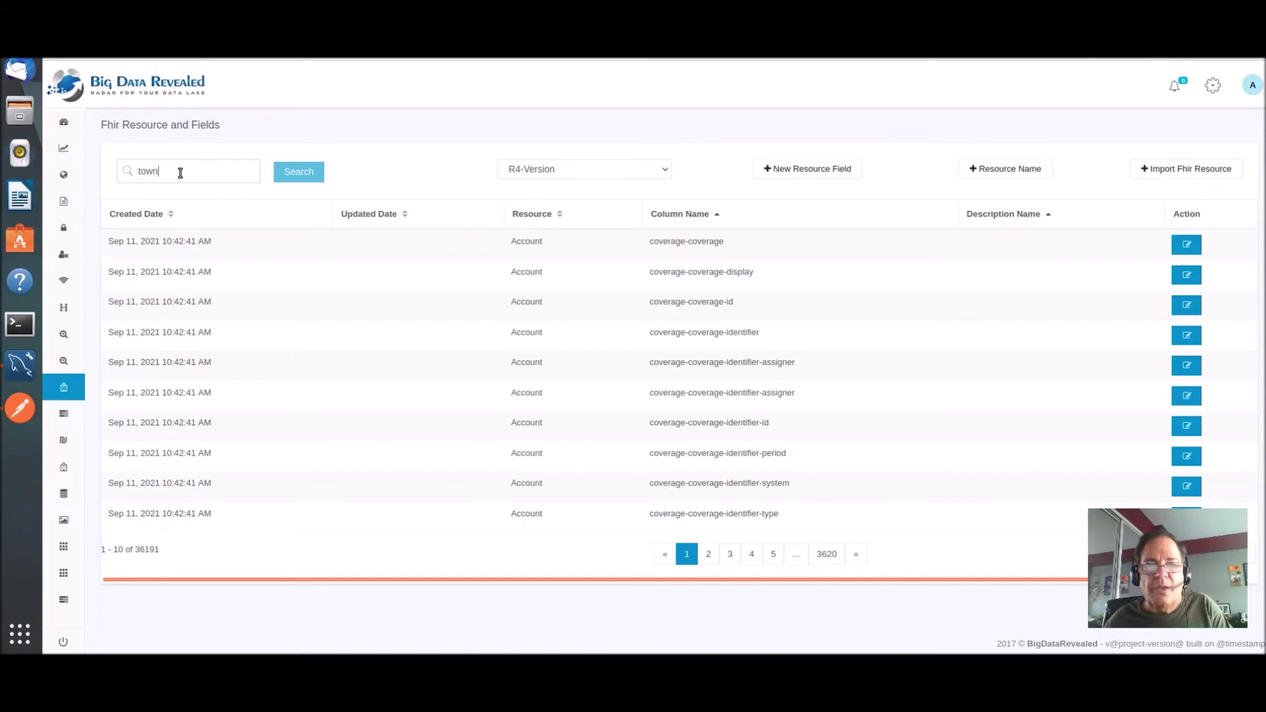
pyautogui.click(295, 175)
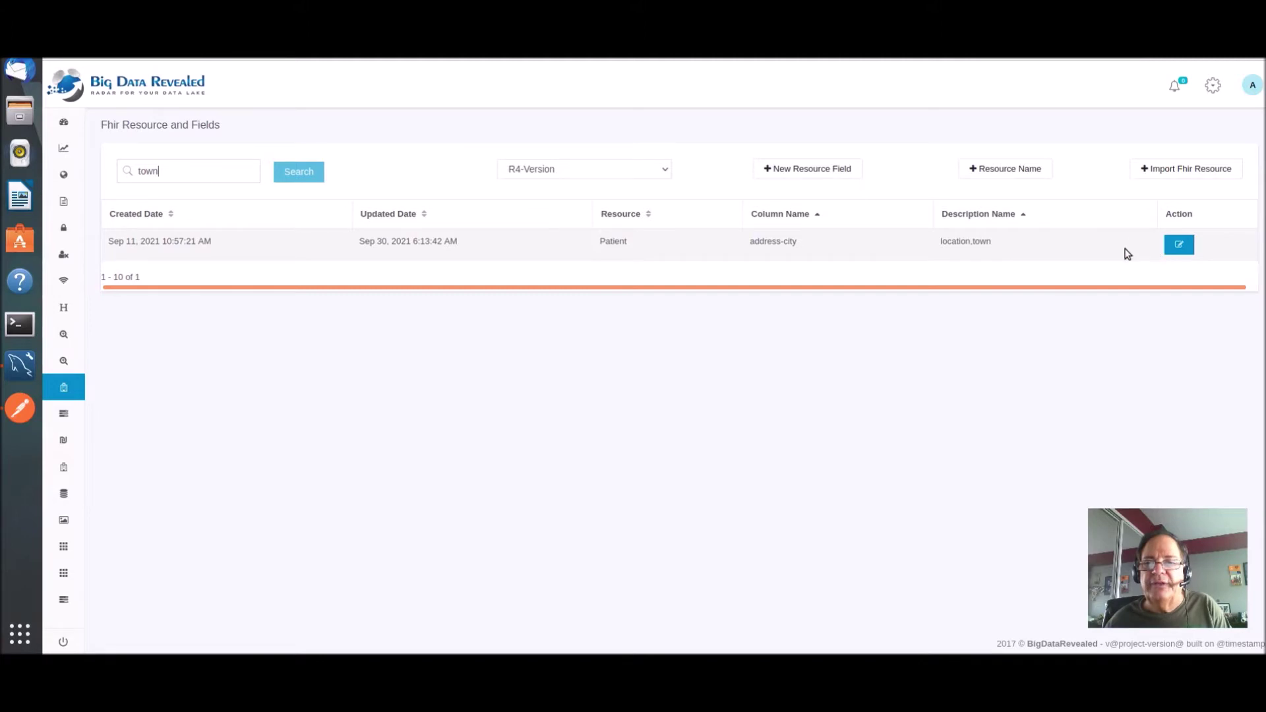
pyautogui.click(1180, 247)
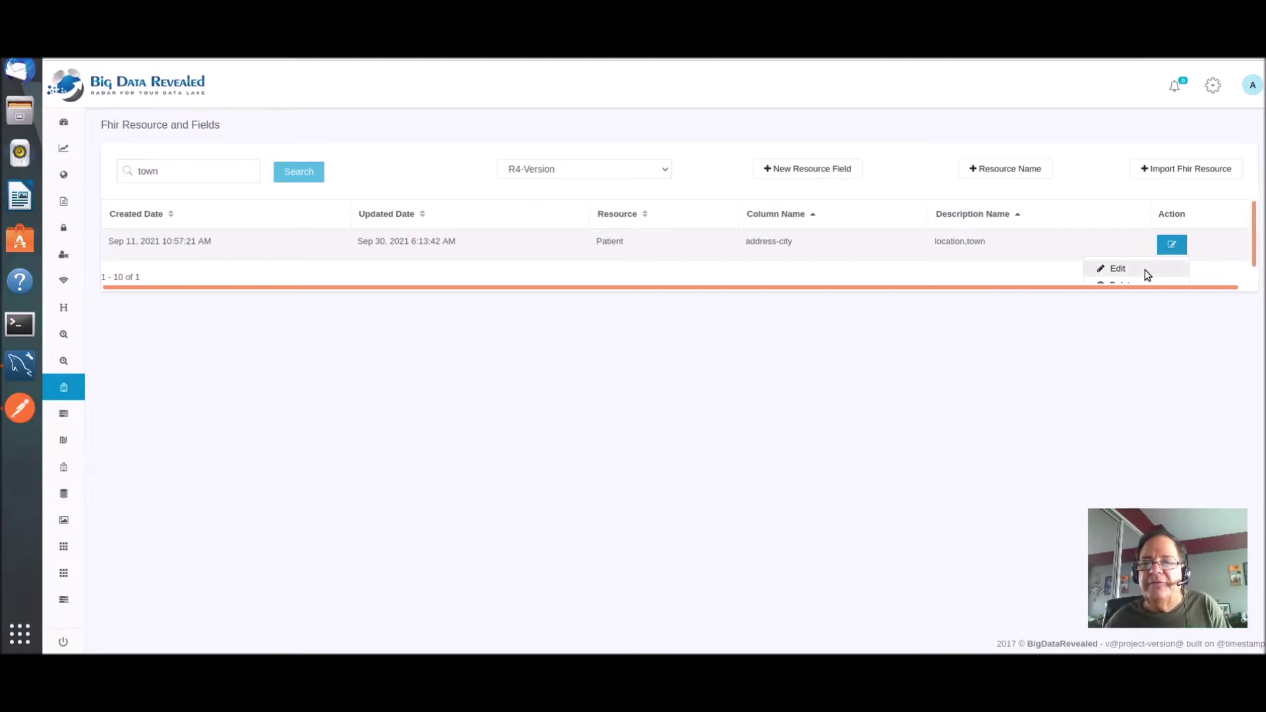
pyautogui.scroll(-1, 1144, 270)
pyautogui.click(1133, 255)
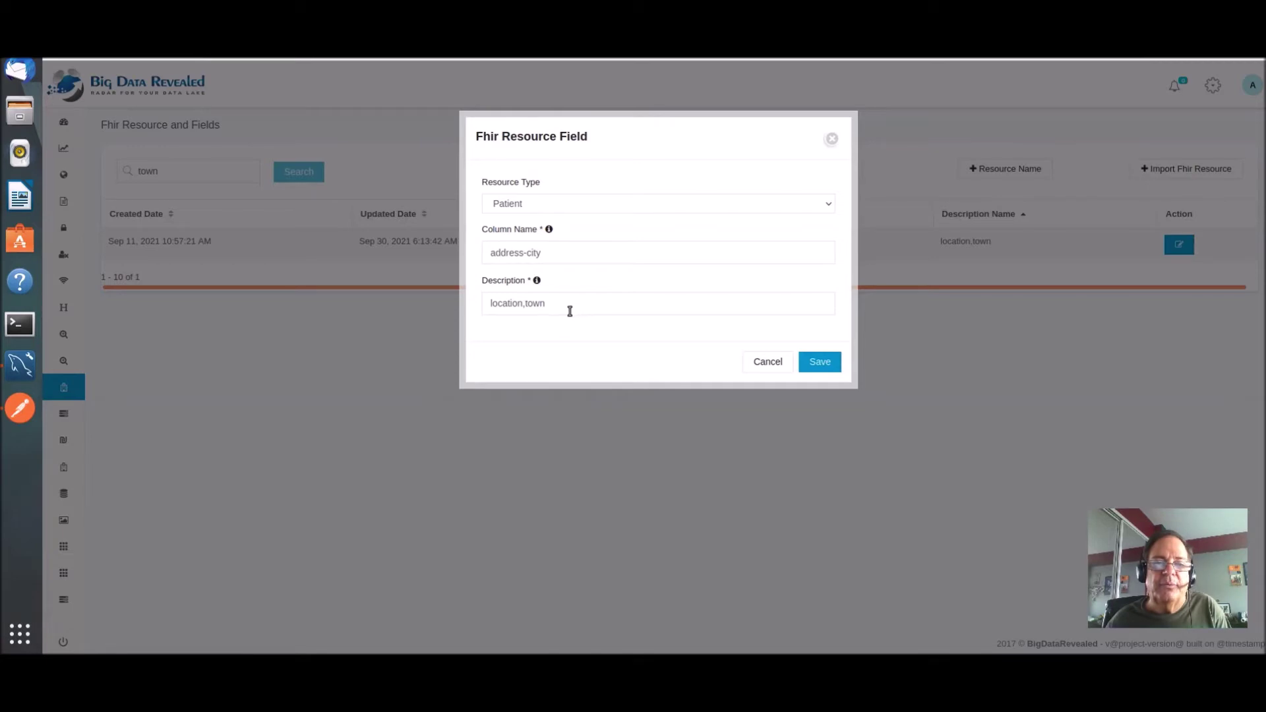
pyautogui.click(769, 366)
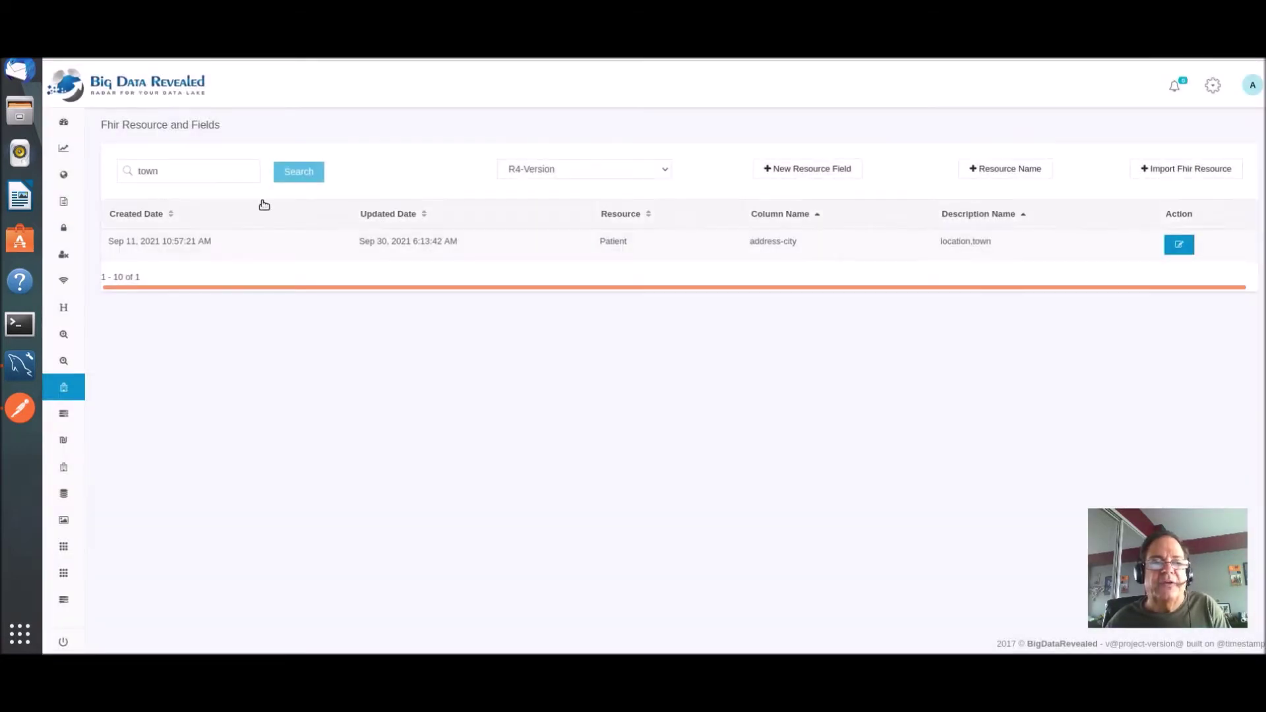
# - Repeat the "town" search across the R4-Version resource fields
pyautogui.doubleClick(205, 179)
pyautogui.write('t')
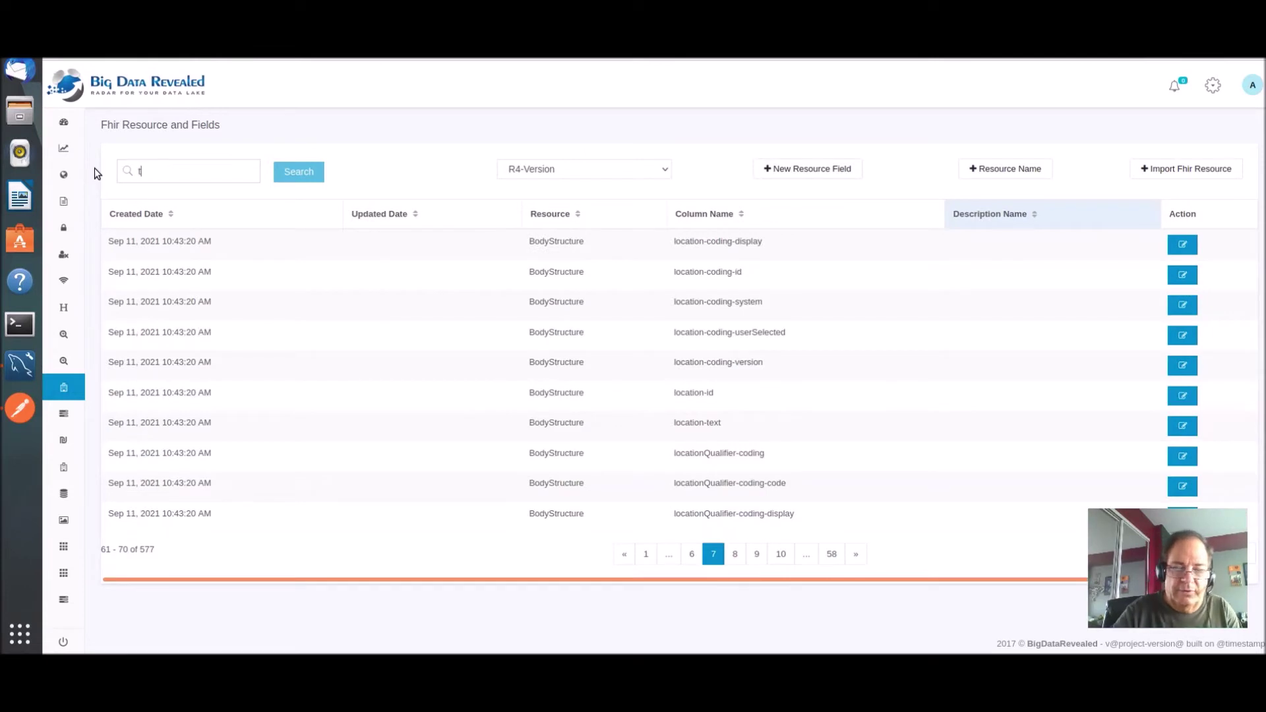
pyautogui.write('own')
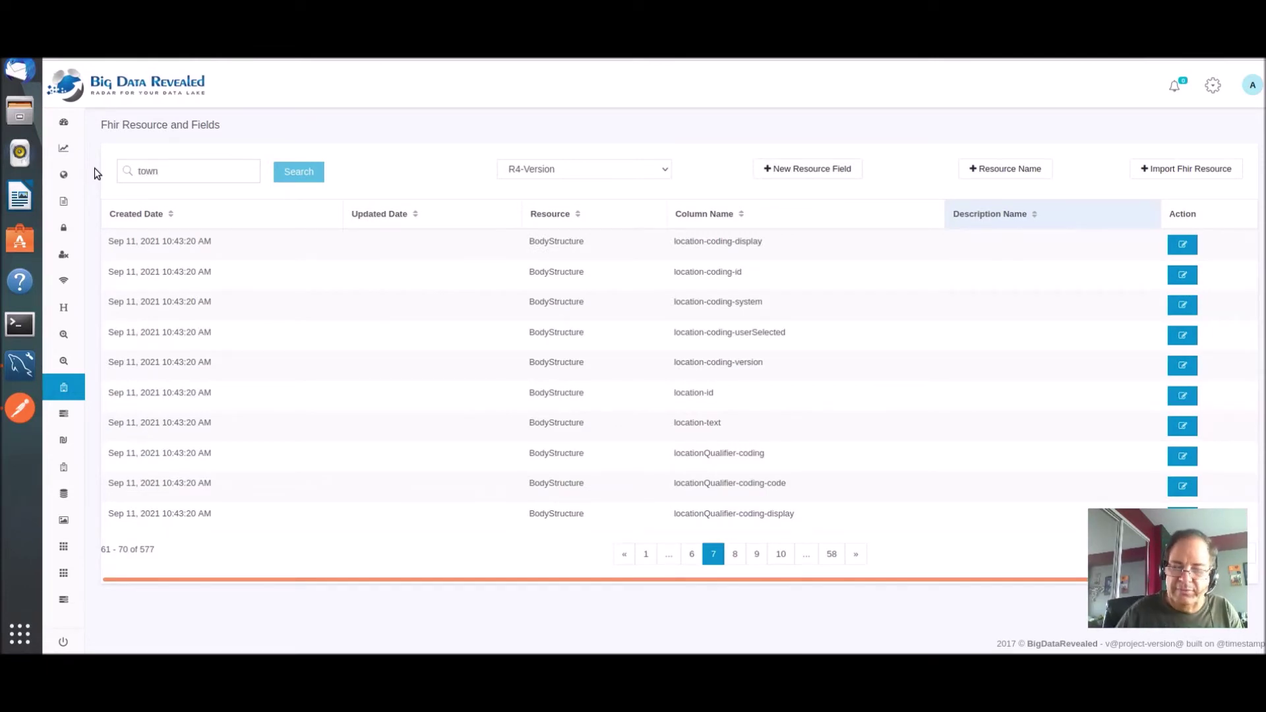
pyautogui.click(294, 166)
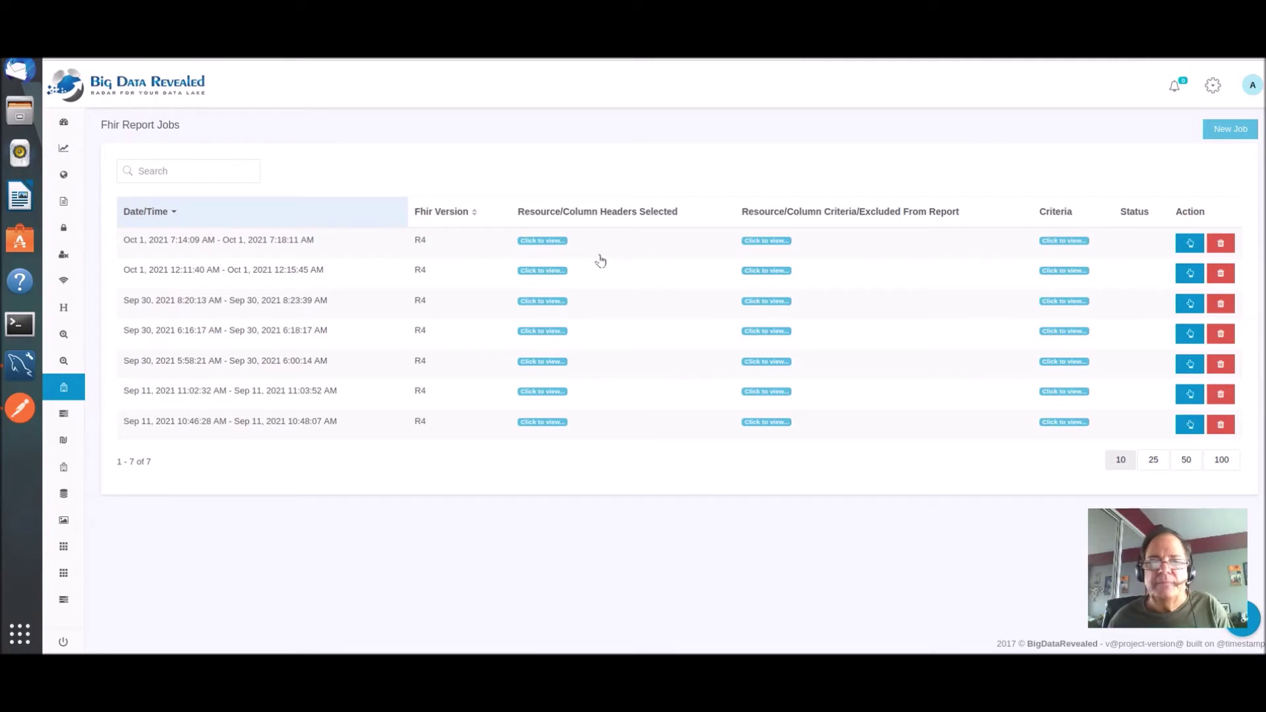
# - View the selected resource and column headers of the report job started Oct 1, 2021 7:14:09 AM
pyautogui.click(540, 242)
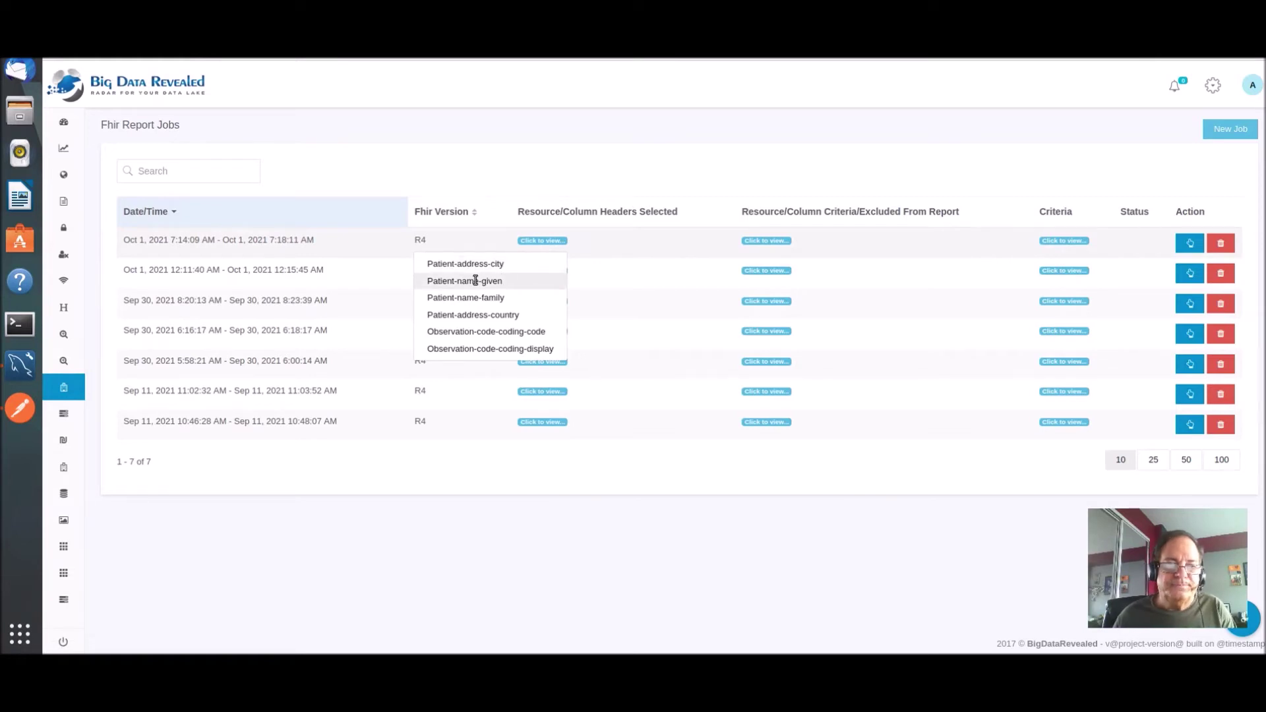
pyautogui.click(485, 348)
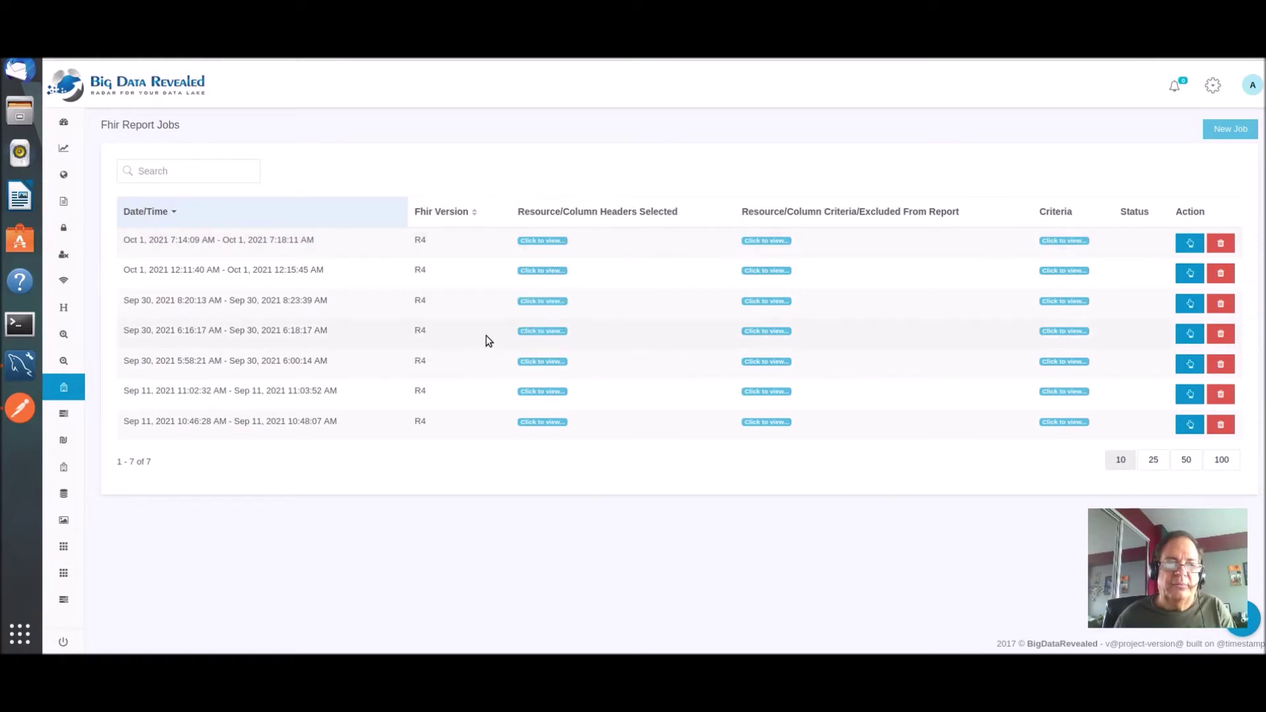
pyautogui.click(531, 244)
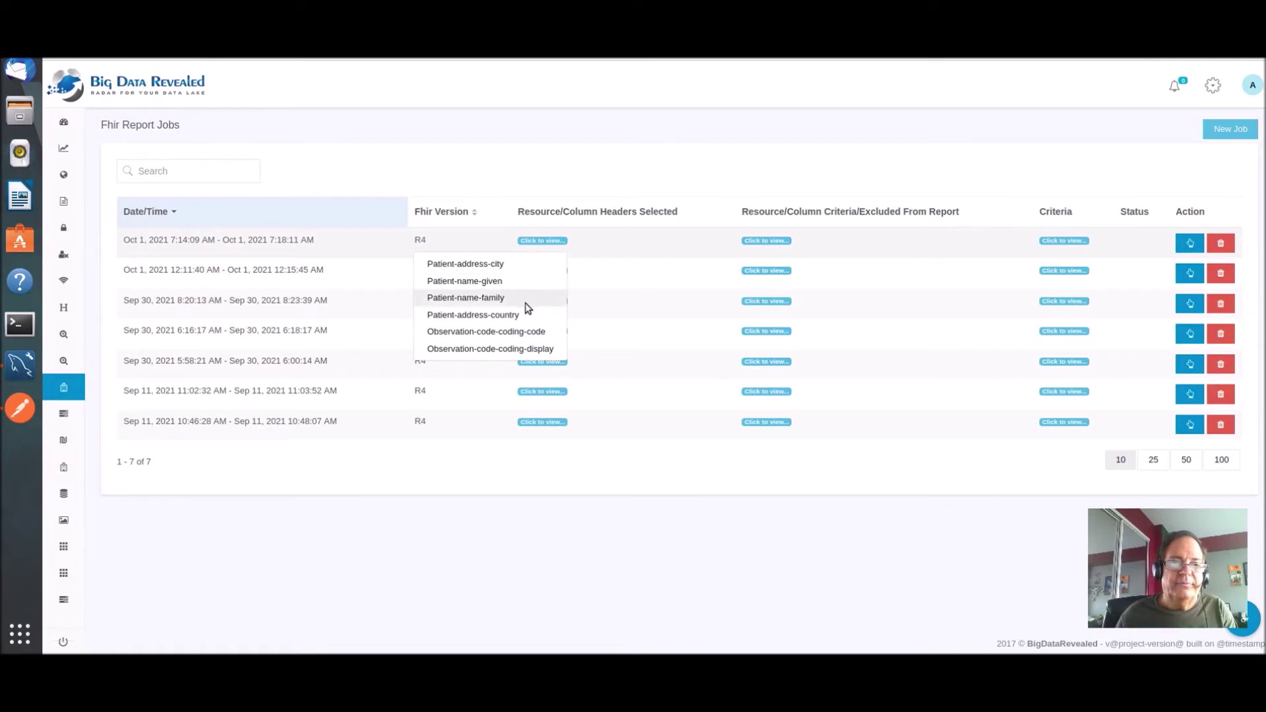
# - Open the result of the Oct 1, 2021 7:14:09 AM job and check the descriptions attached to the Patient column headers
pyautogui.click(1184, 244)
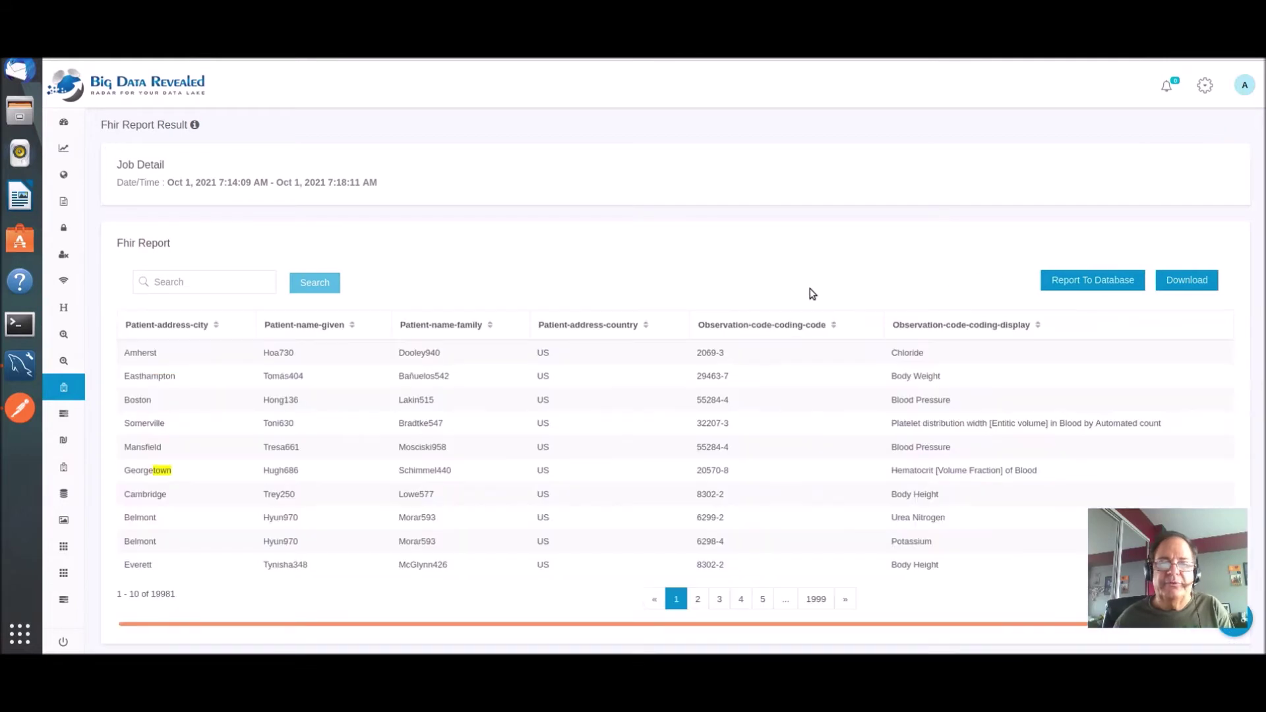
pyautogui.moveTo(173, 330)
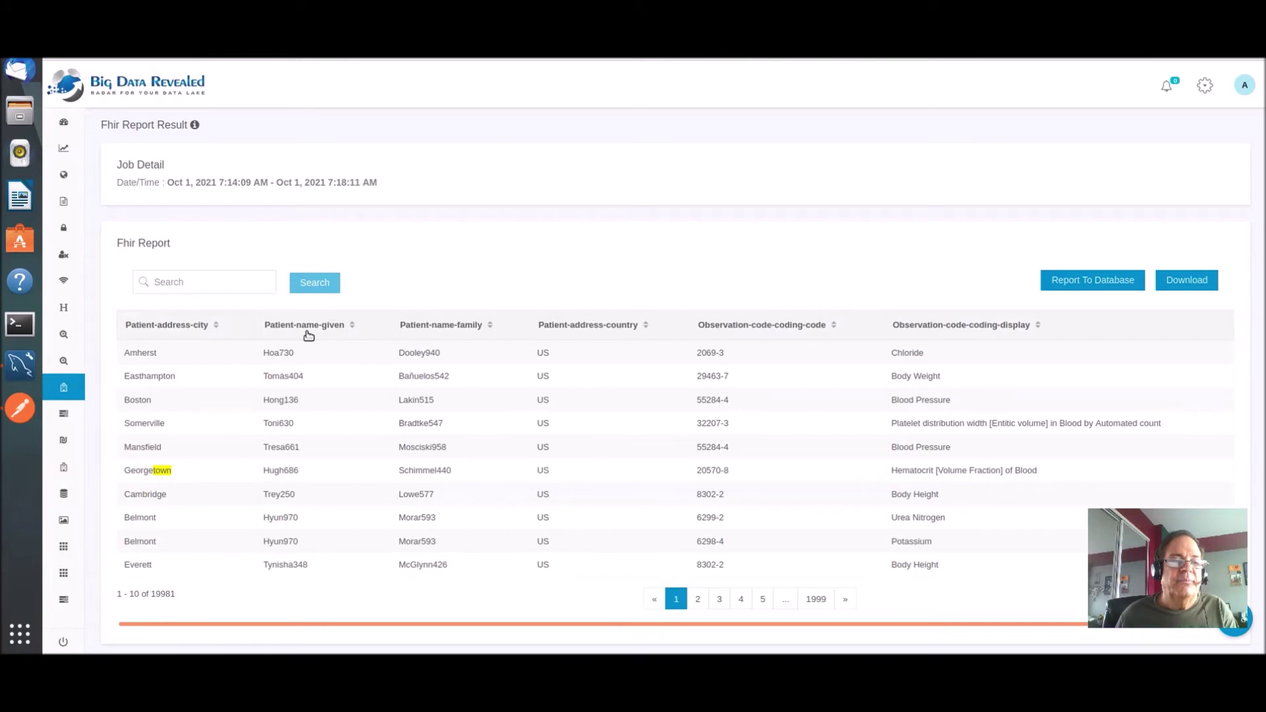
pyautogui.moveTo(304, 331)
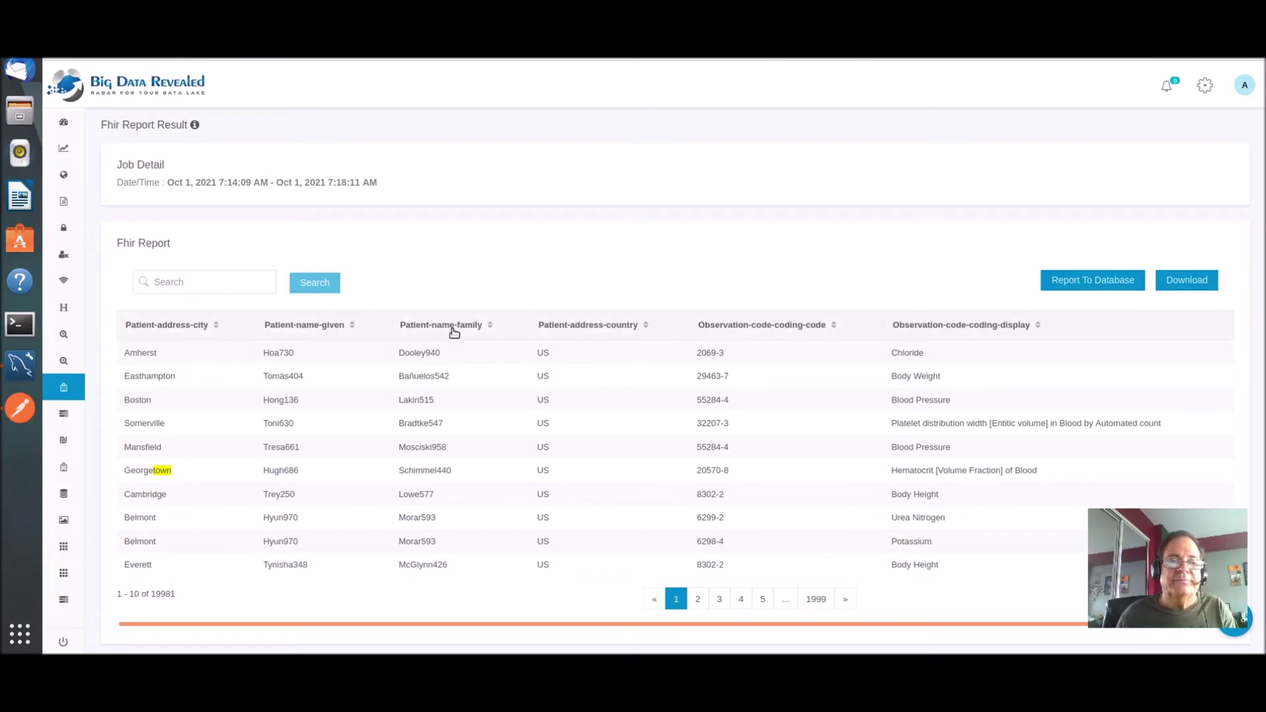
pyautogui.moveTo(451, 331)
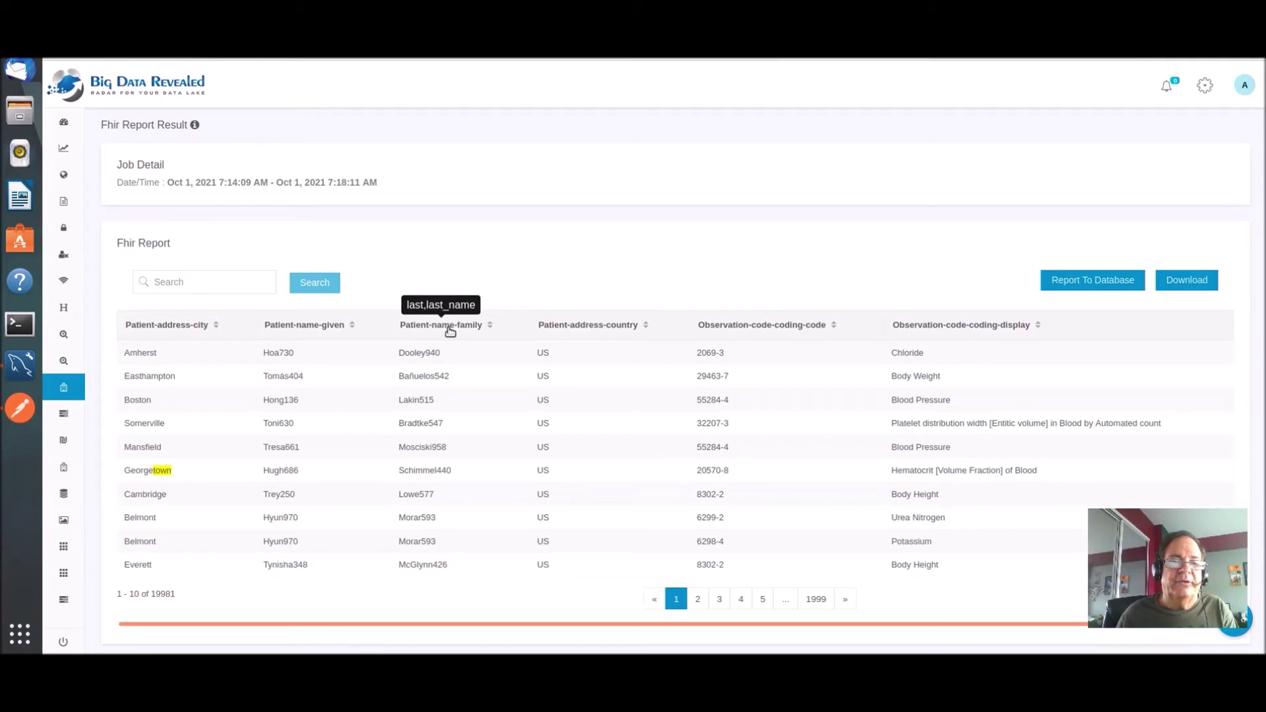
pyautogui.moveTo(557, 331)
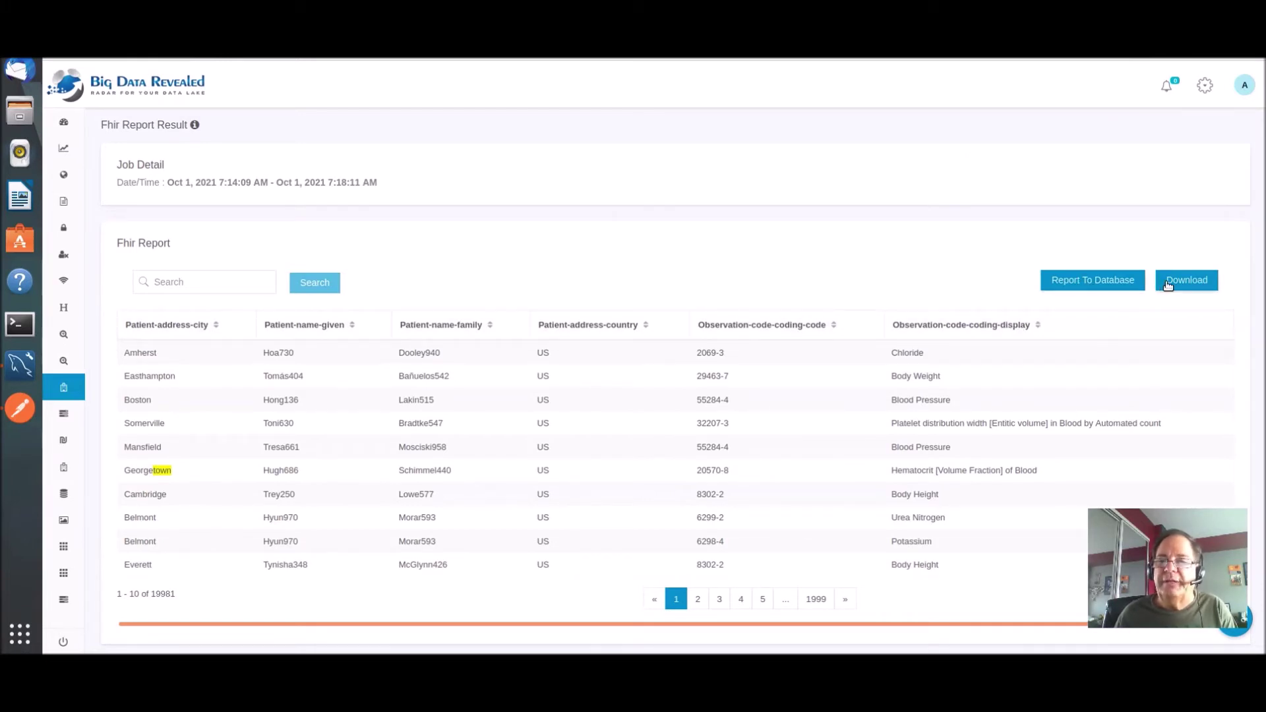
# - Set up sending the report to the existing database MySql - mysql, with demo10_01 as the target table
pyautogui.click(1085, 283)
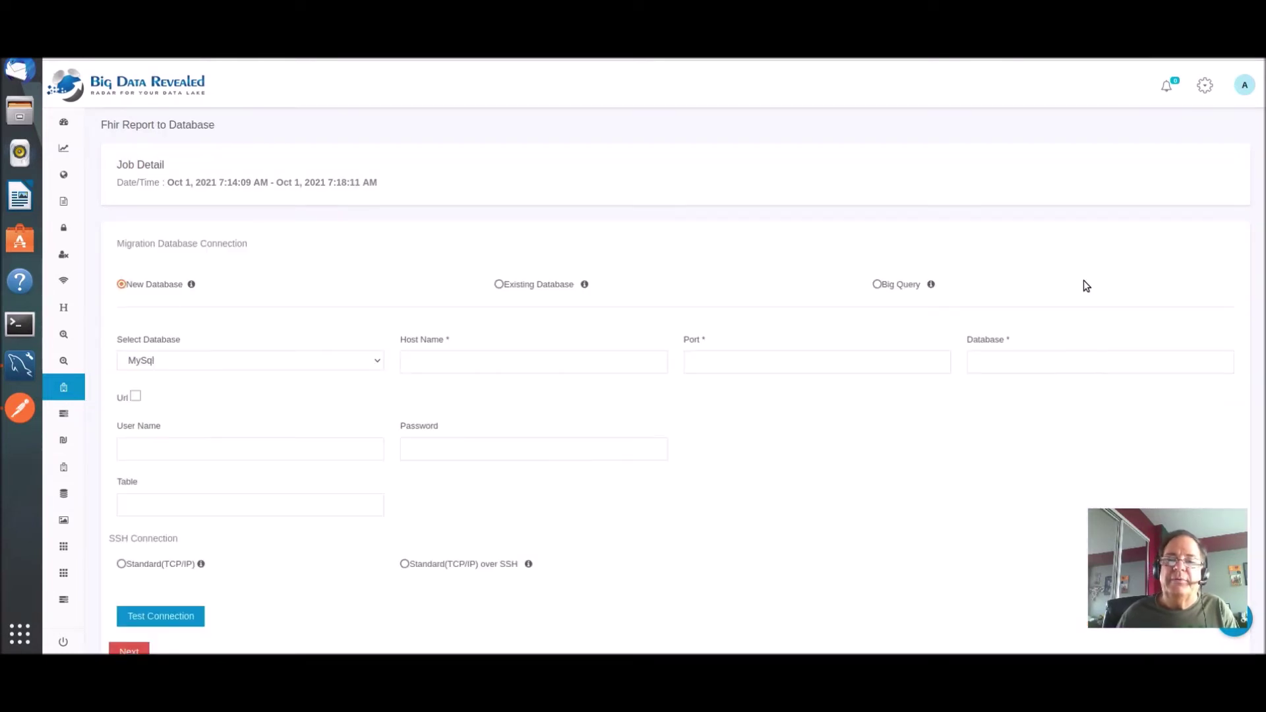
pyautogui.click(499, 285)
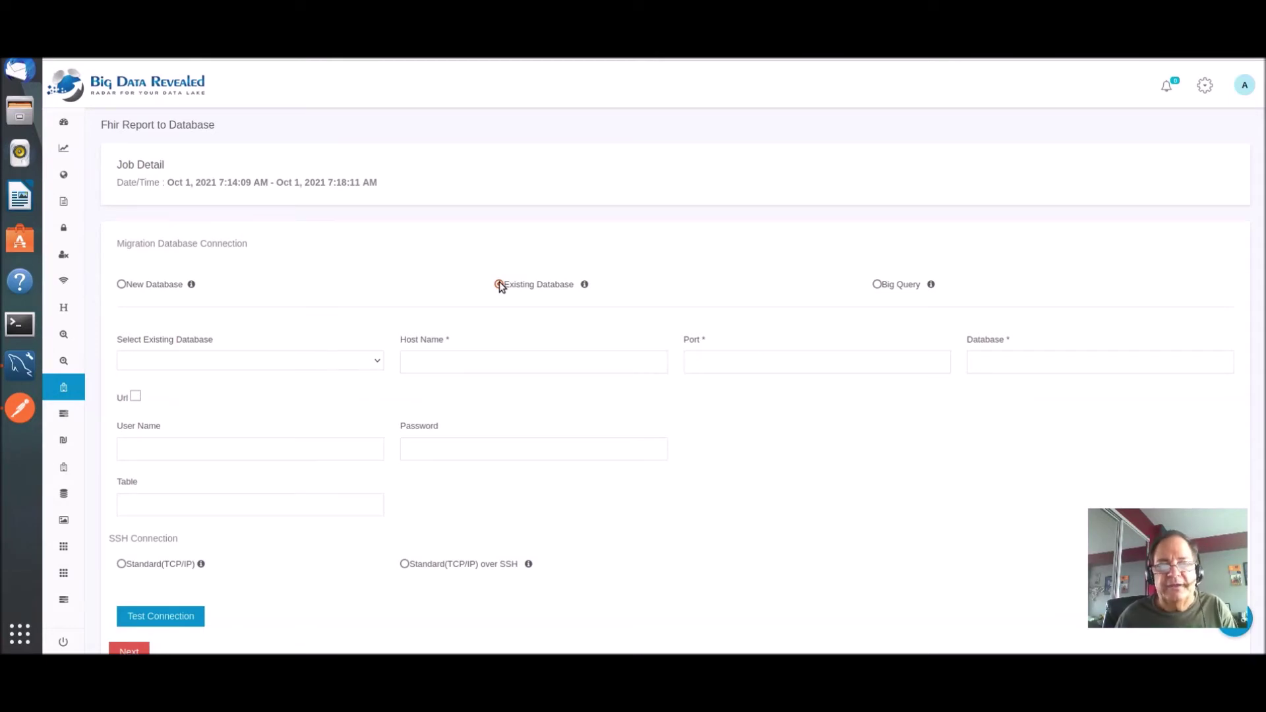
pyautogui.click(379, 365)
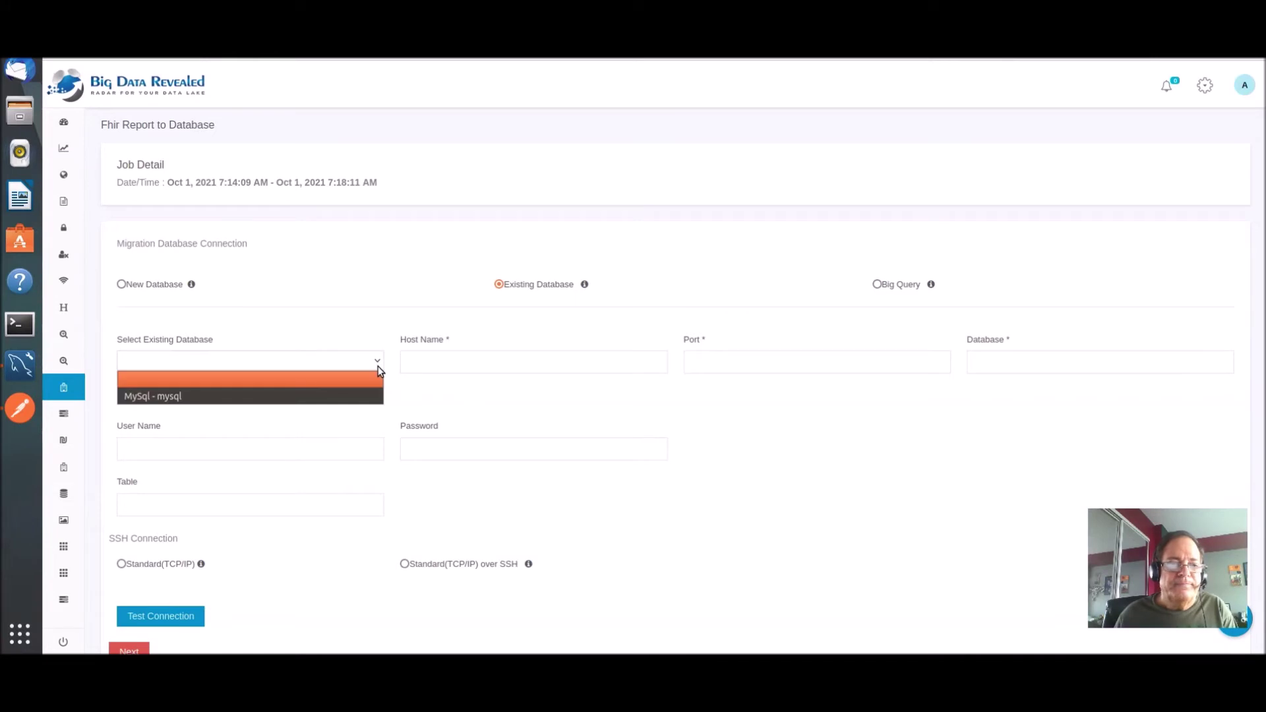
pyautogui.click(326, 396)
pyautogui.scroll(-1, 317, 408)
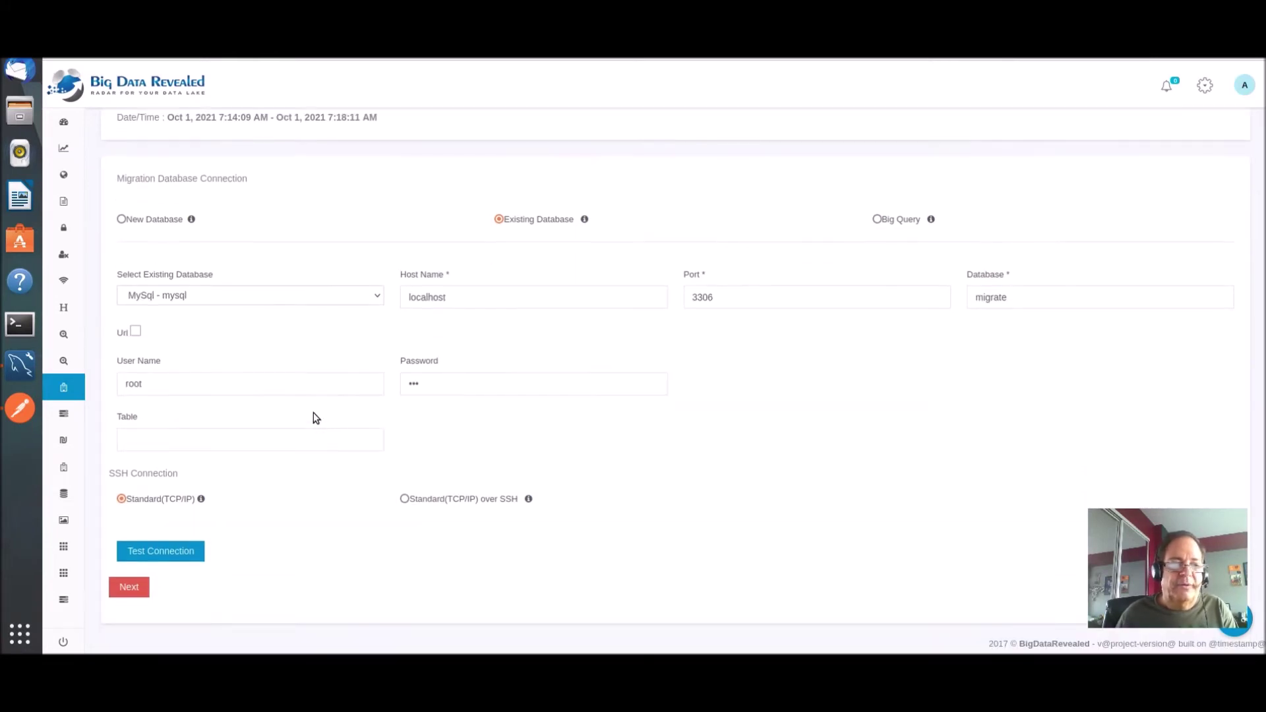
pyautogui.click(180, 442)
pyautogui.write('demo10_01')
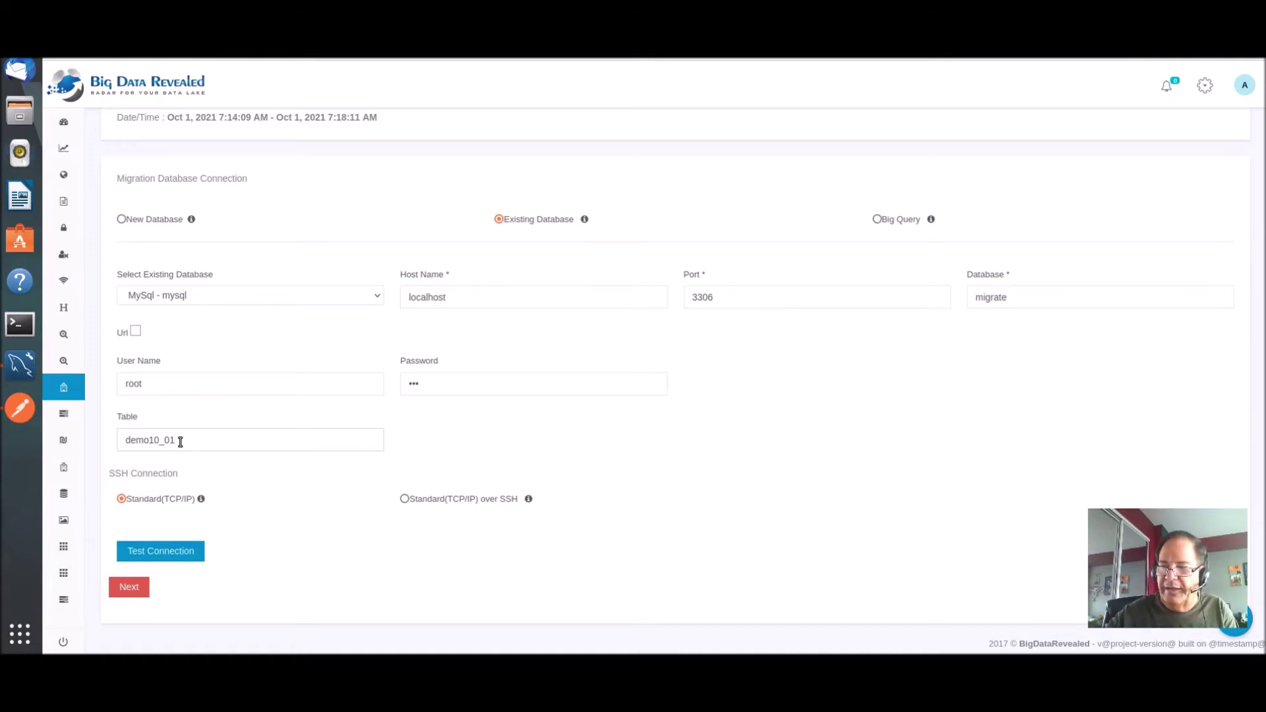
# - Test the database connection and run the report export with the Default Job configuration
pyautogui.click(164, 552)
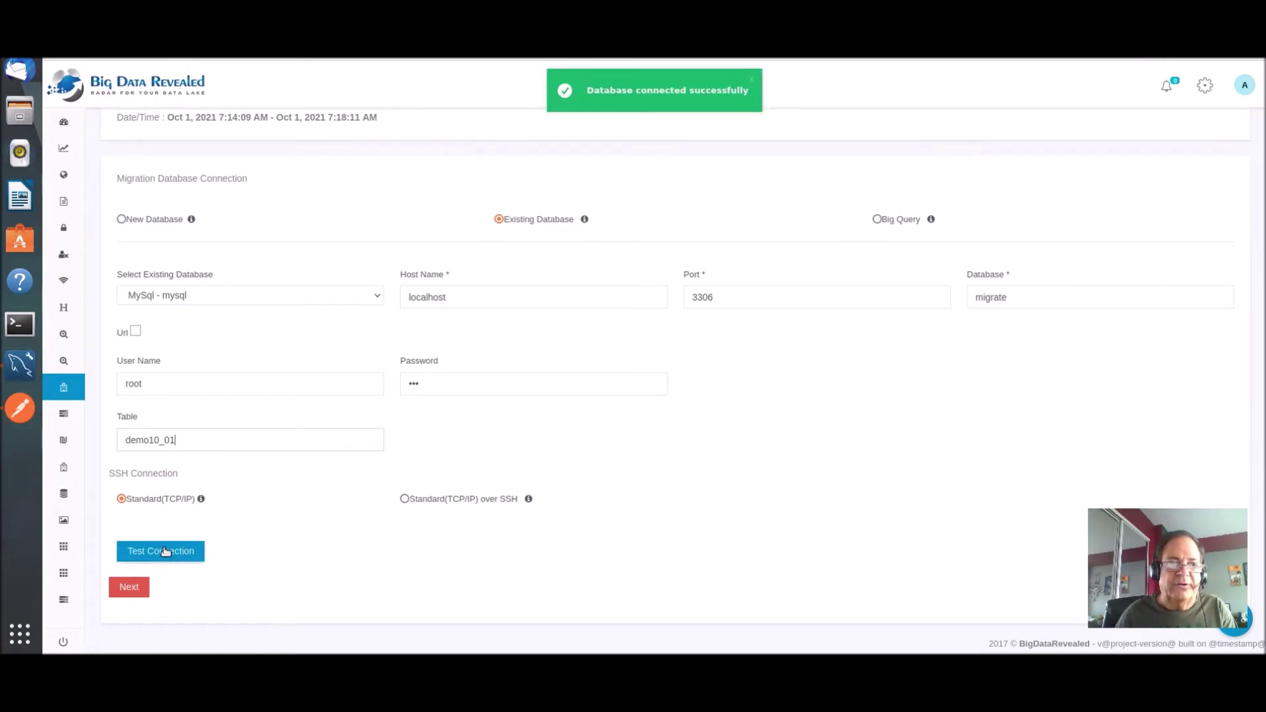
pyautogui.click(130, 587)
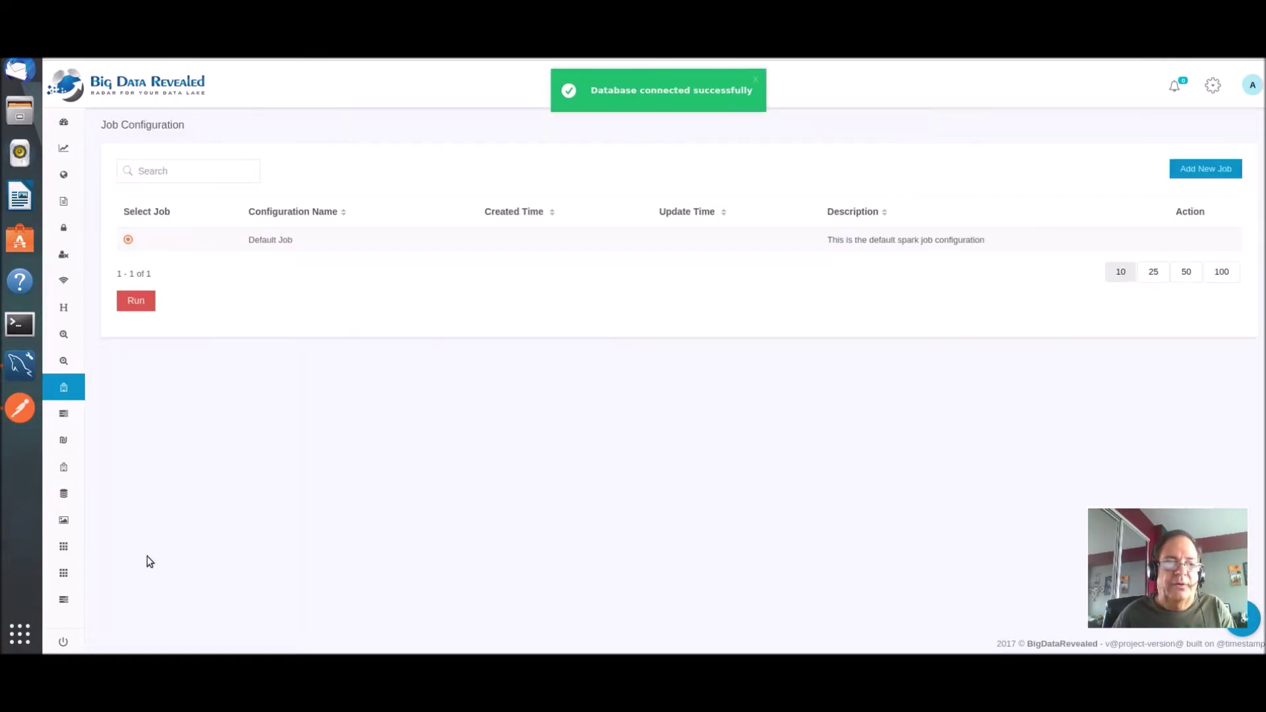
pyautogui.click(133, 301)
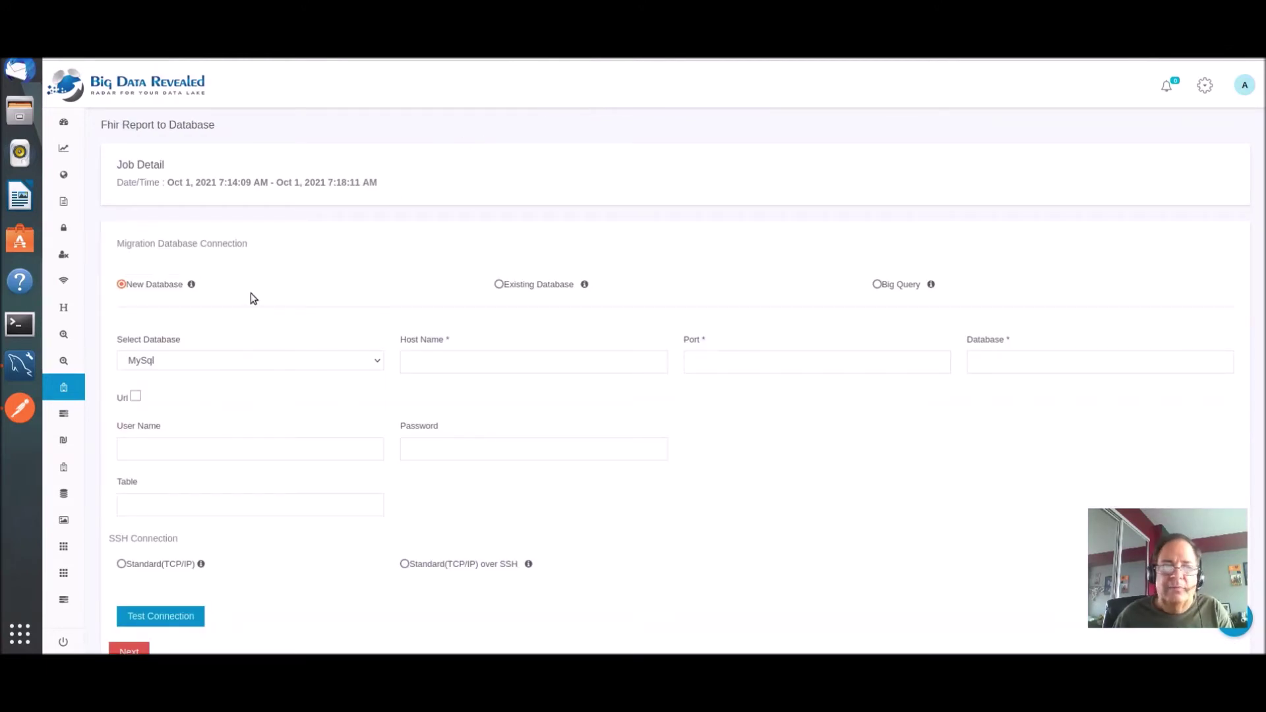
# - Switch to MySQL Workbench and select the migrate schema to examine its tables
pyautogui.click(14, 369)
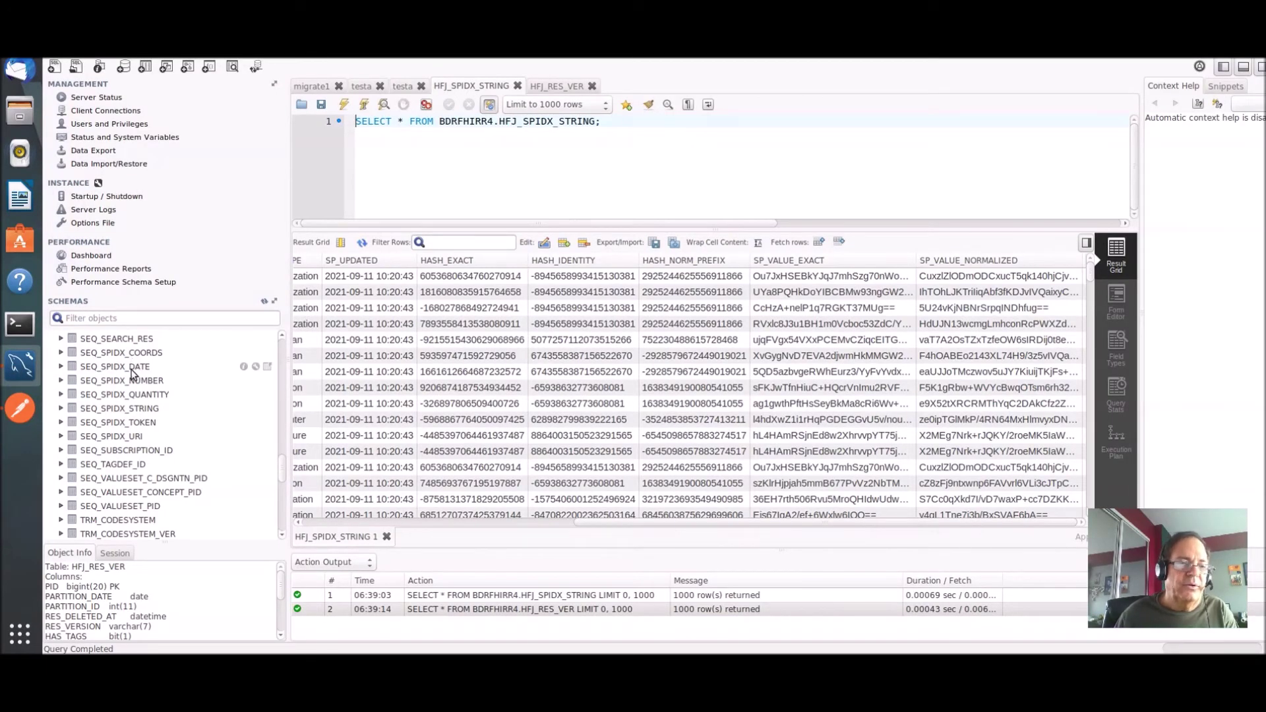
pyautogui.scroll(-5, 131, 369)
pyautogui.scroll(-3, 129, 383)
pyautogui.scroll(-1, 129, 389)
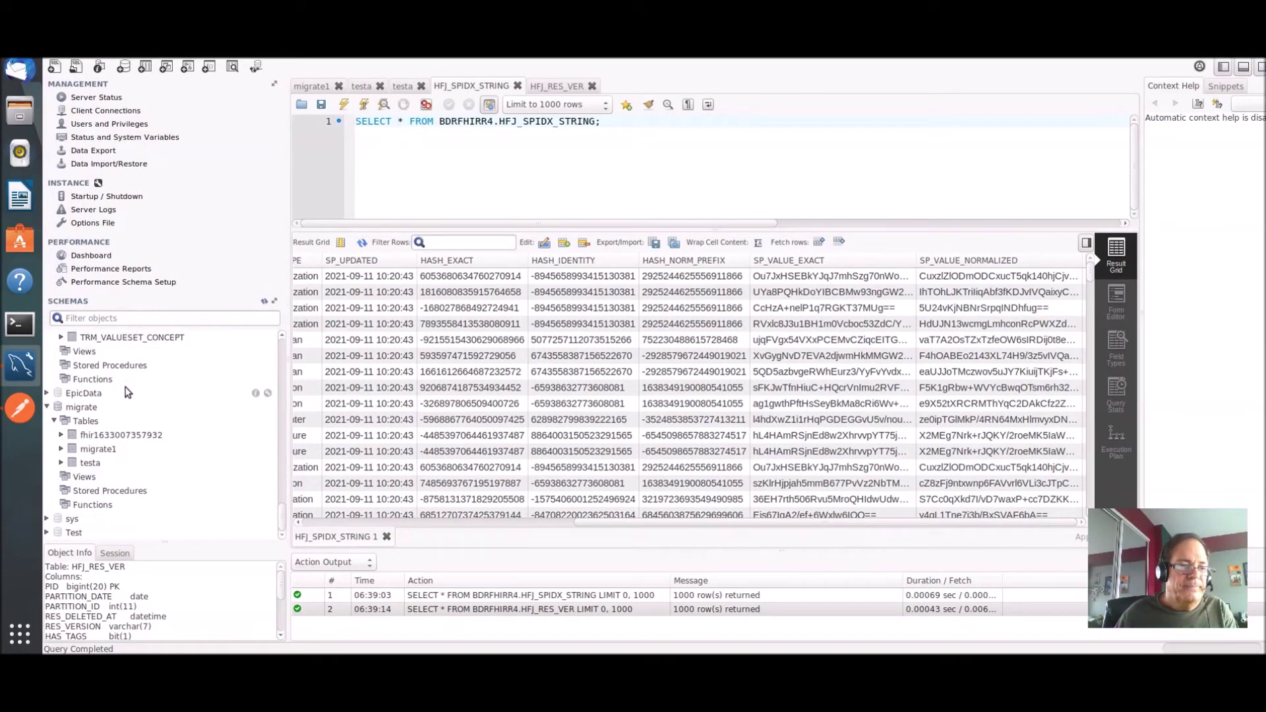
pyautogui.click(64, 410)
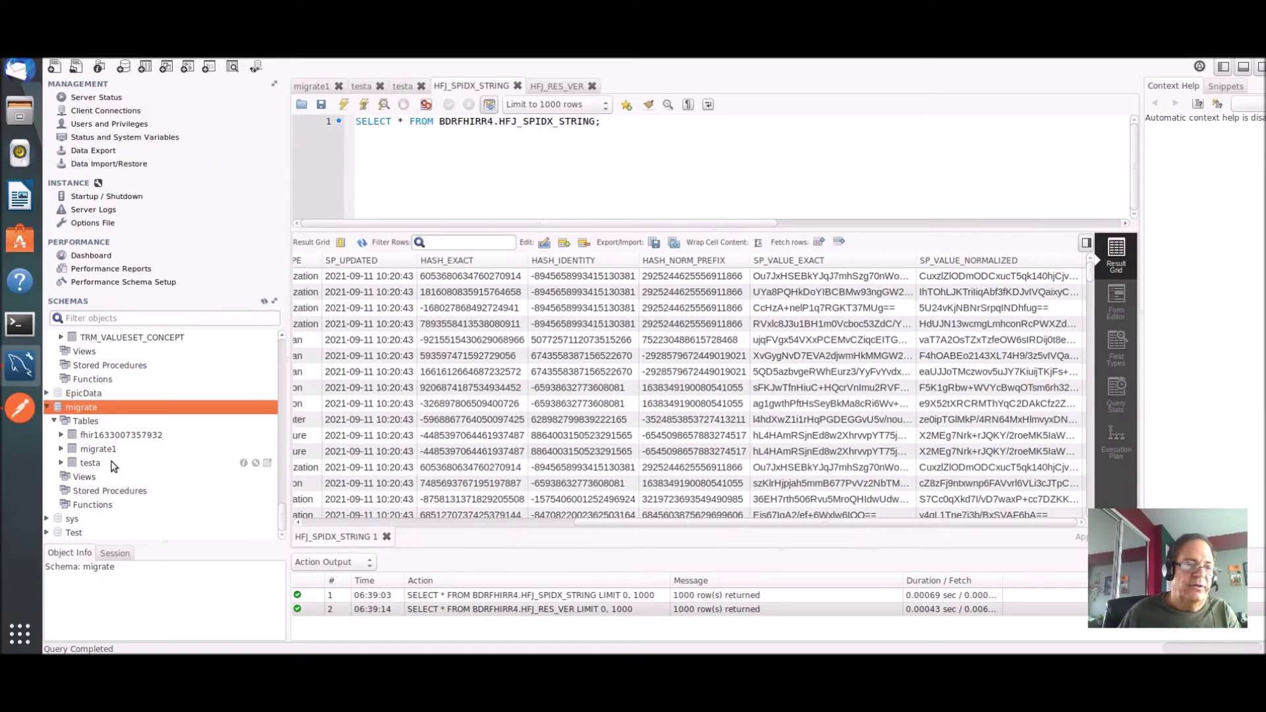
# - Refresh the schema list and query the rows of the migrate schema's demo10_01 table with the 1000-row limit
pyautogui.click(264, 301)
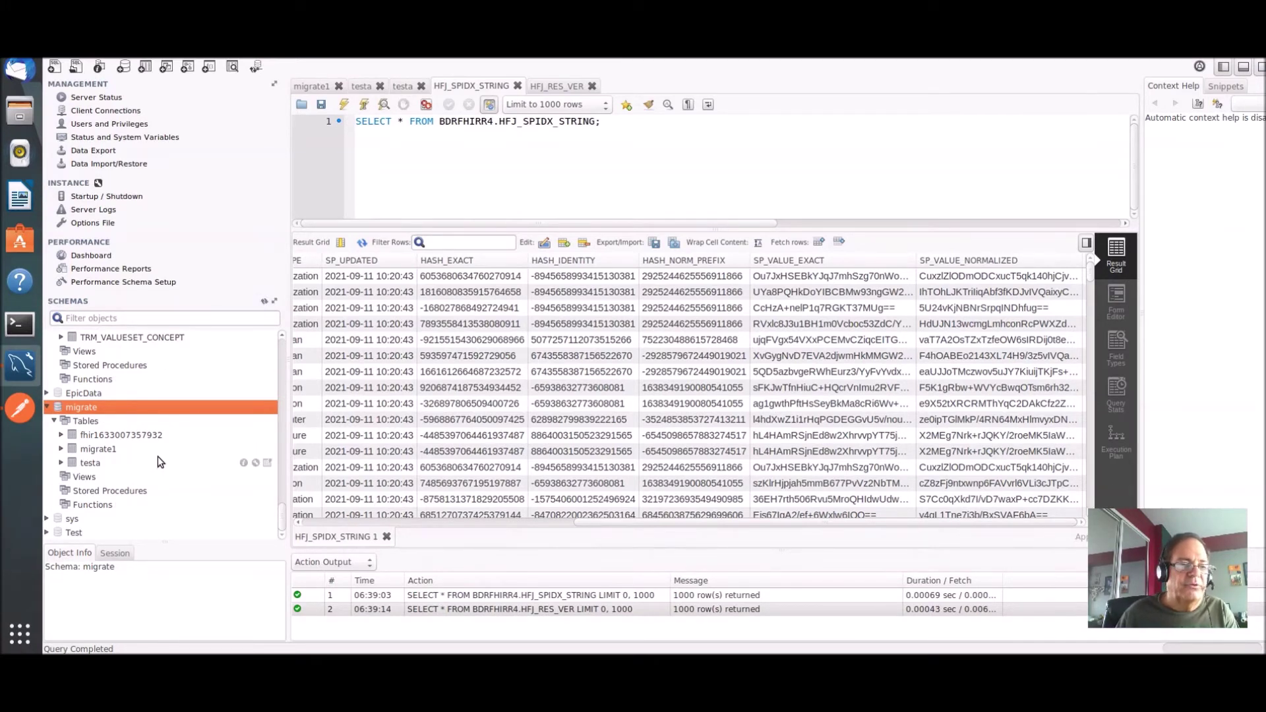
pyautogui.click(87, 422)
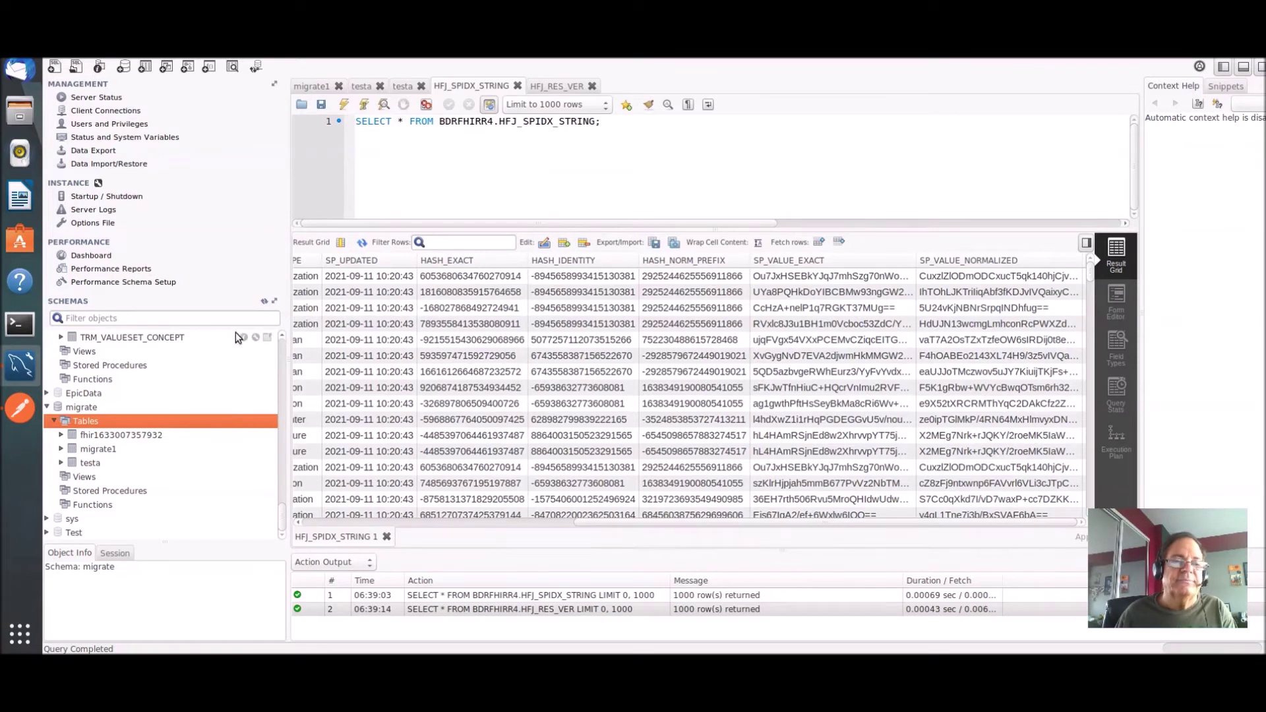
pyautogui.click(265, 302)
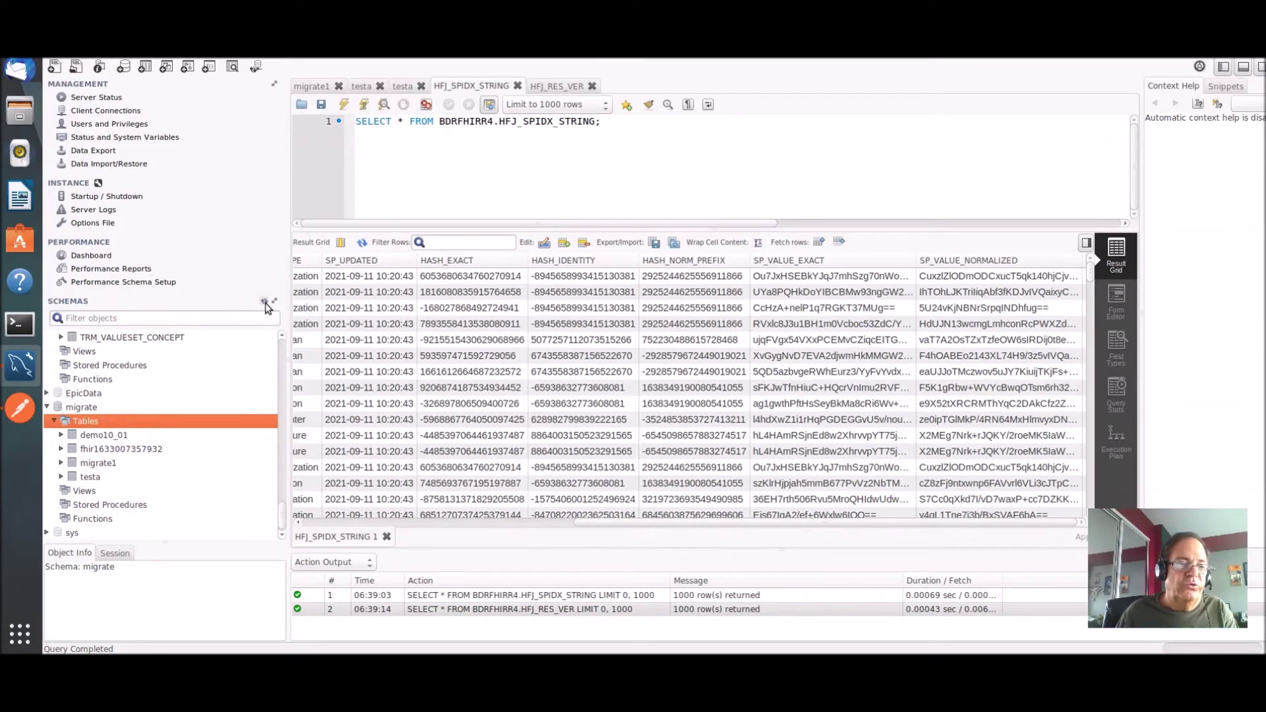
pyautogui.click(99, 436)
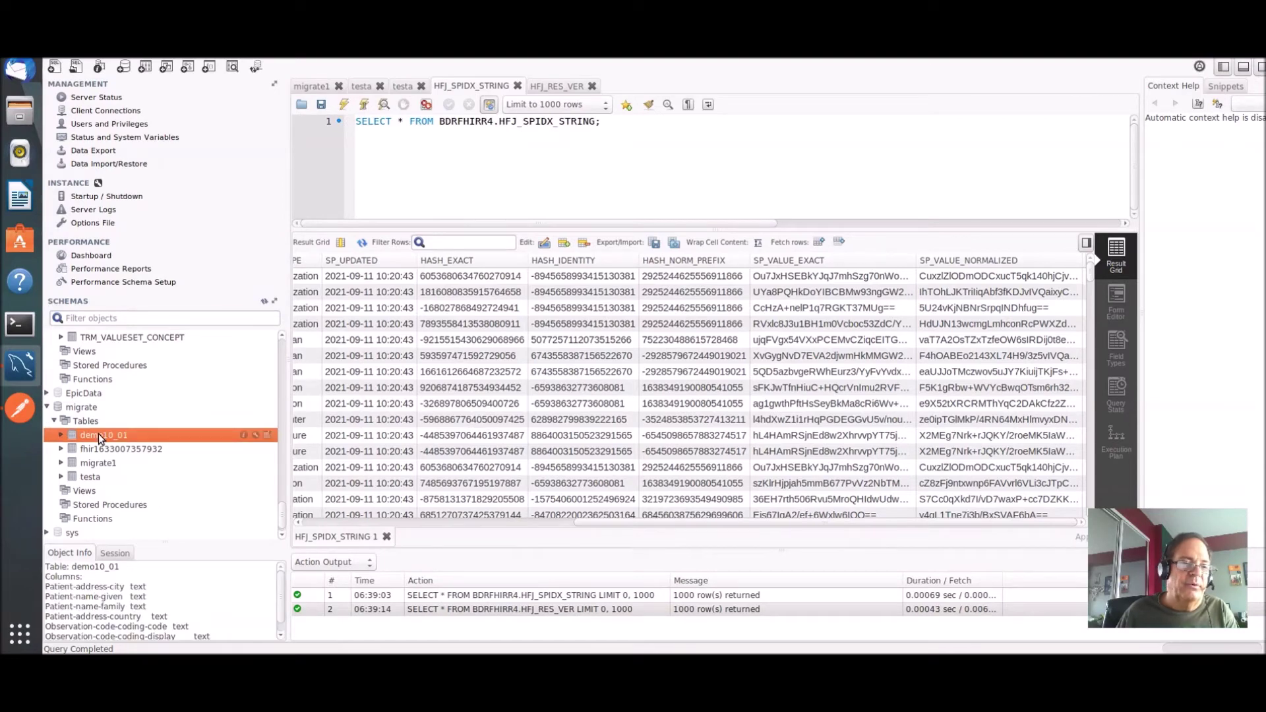
pyautogui.rightClick(100, 439)
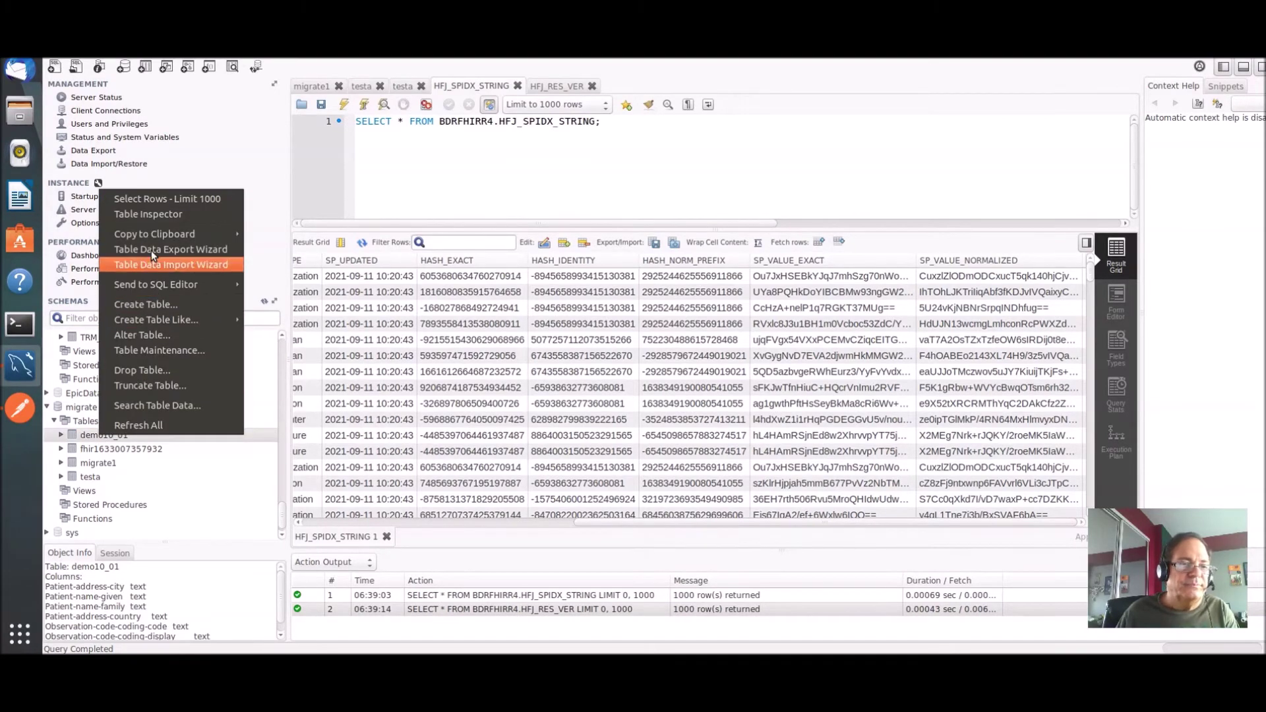
pyautogui.click(160, 200)
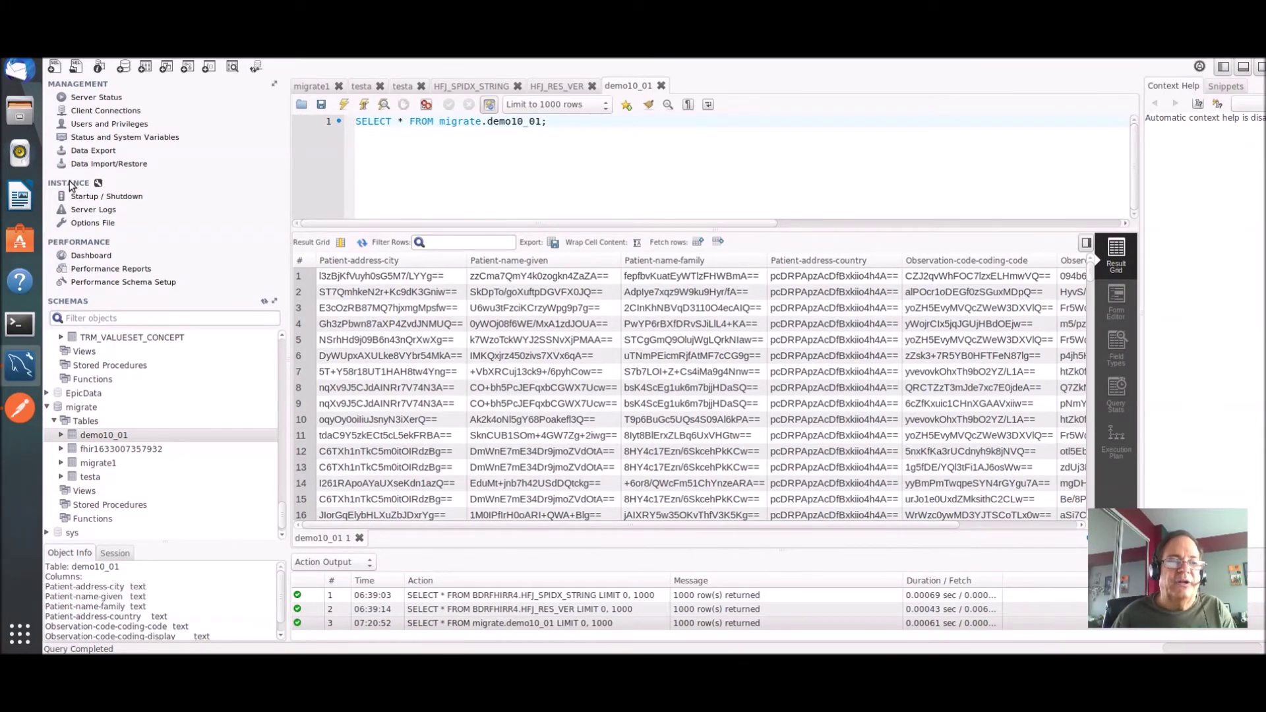
# - Switch back to Big Data Revealed and run the encrypted demo10_01 database job with the Default Job configuration to decrypt it, checking its status
pyautogui.click(19, 69)
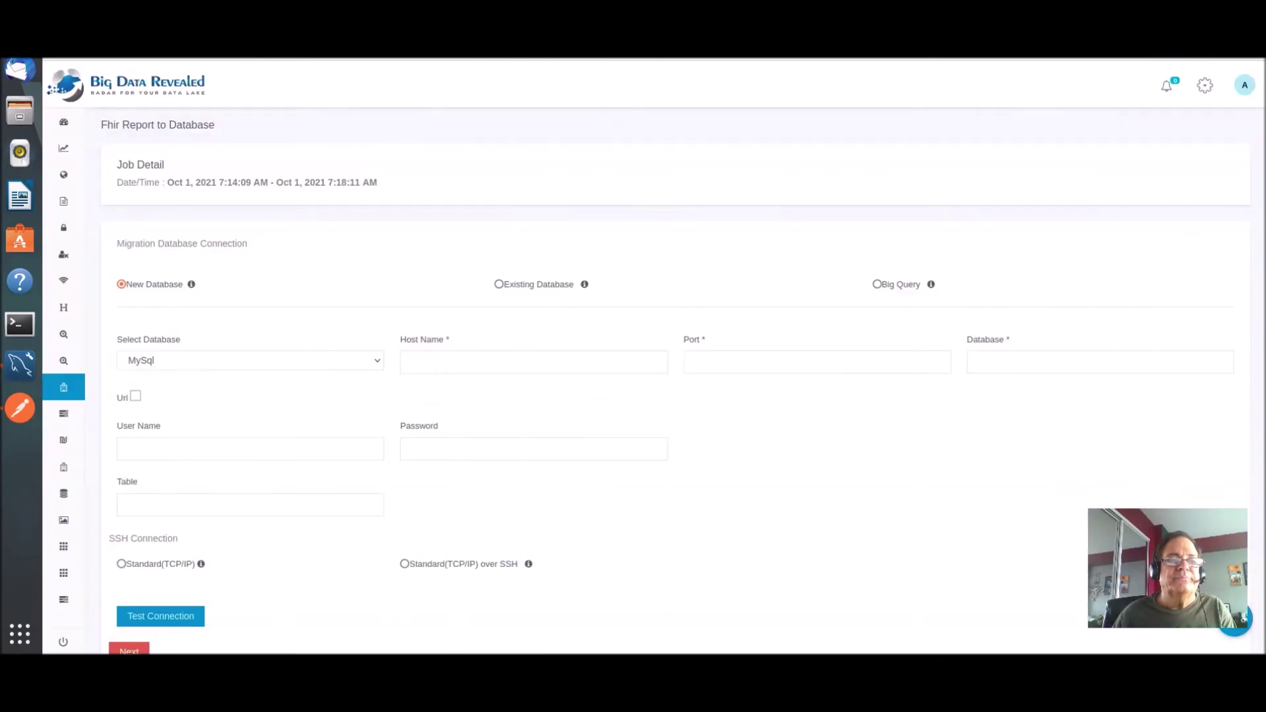
pyautogui.scroll(-6, 462, 353)
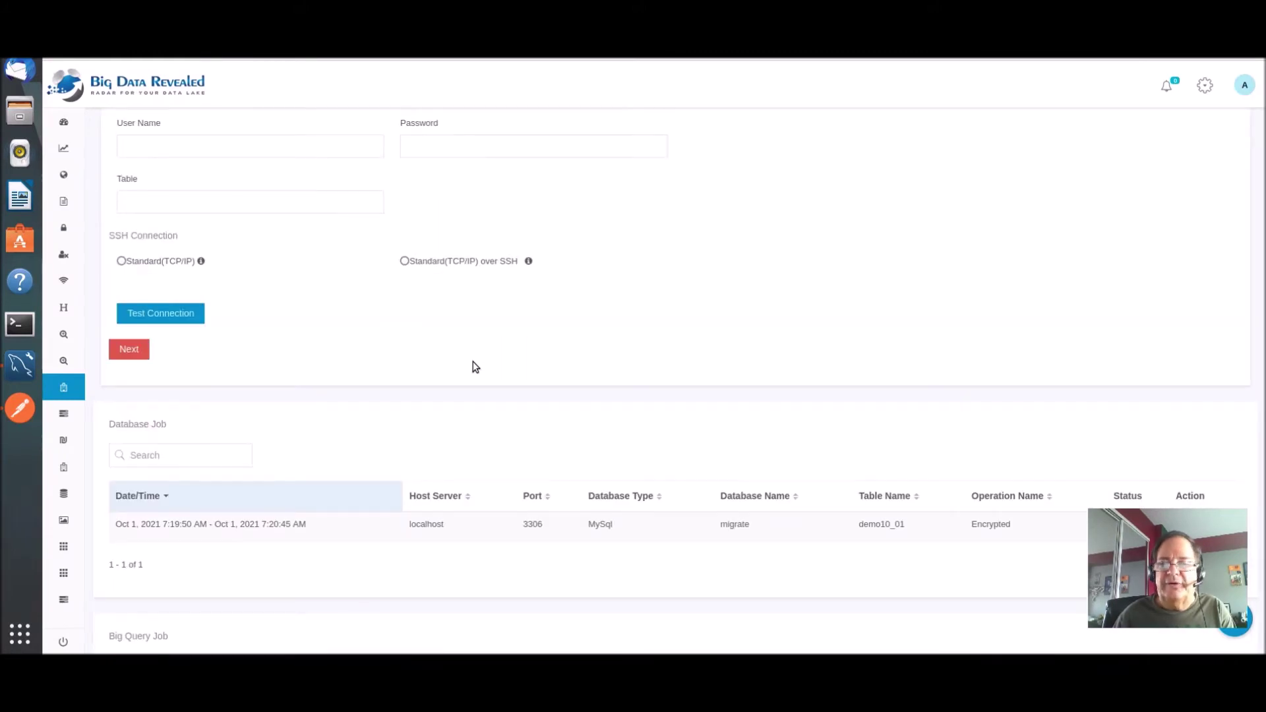
pyautogui.scroll(1, 831, 409)
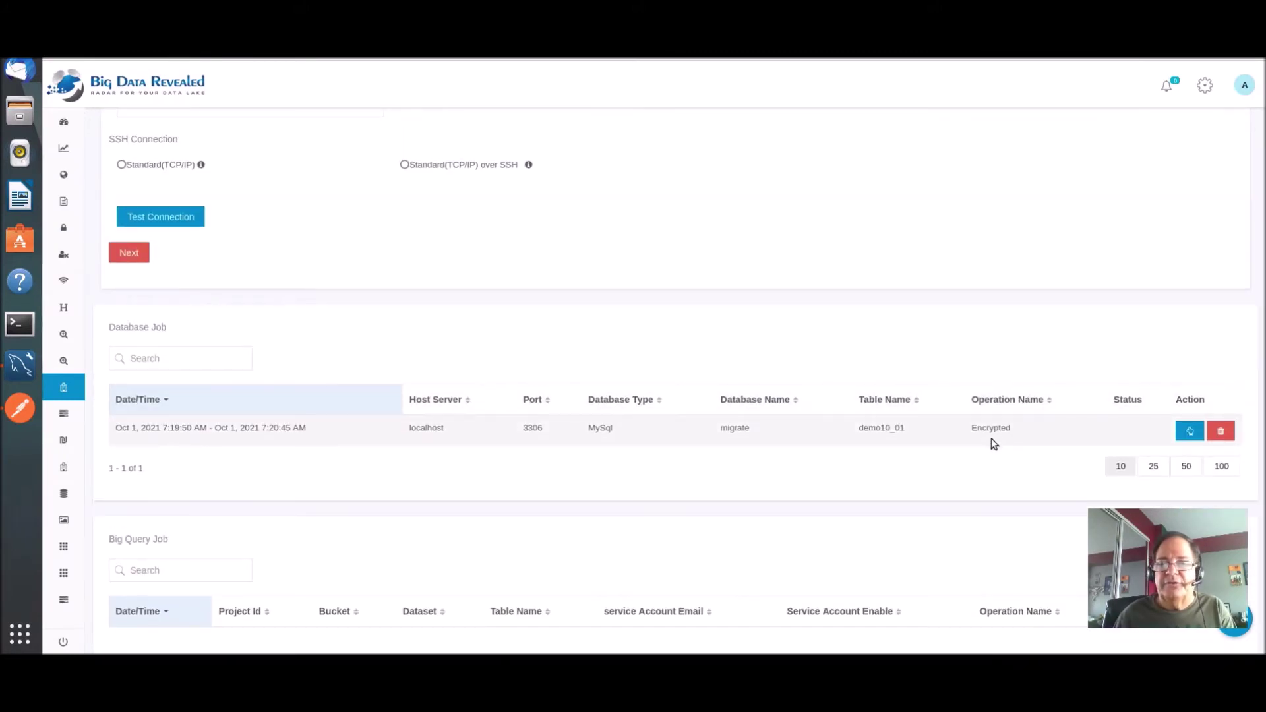
pyautogui.click(1190, 432)
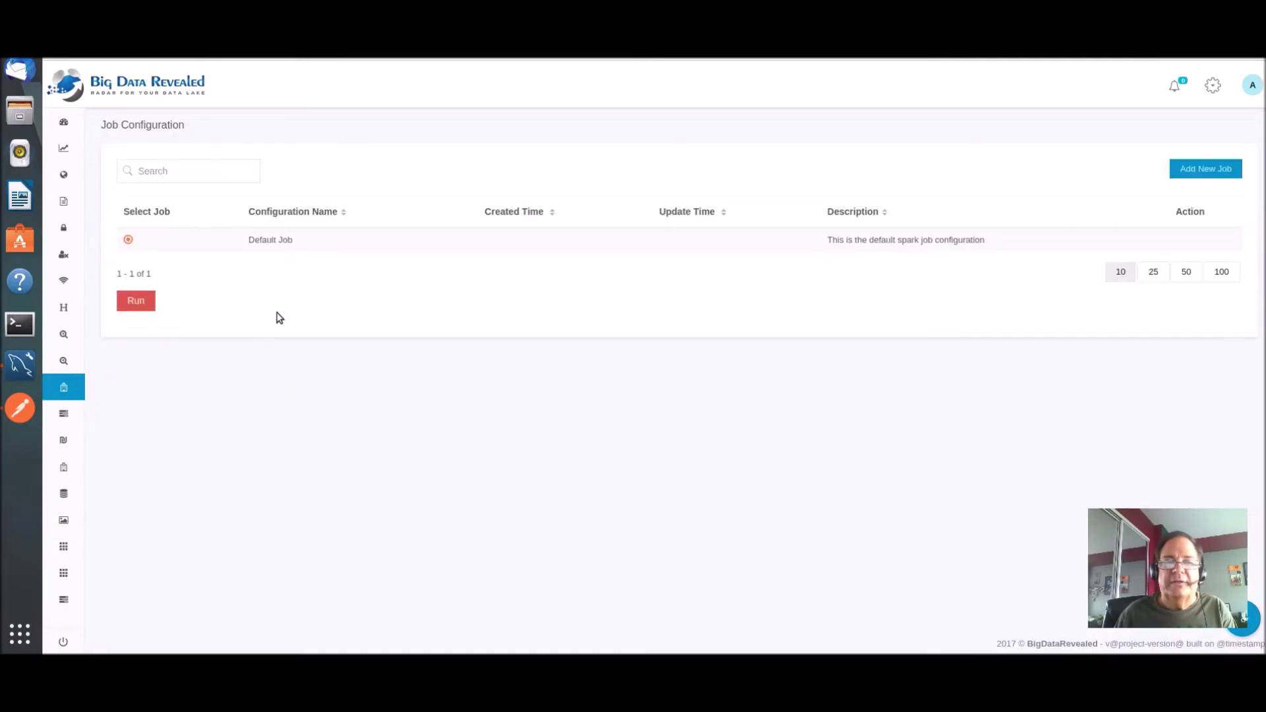
pyautogui.click(138, 303)
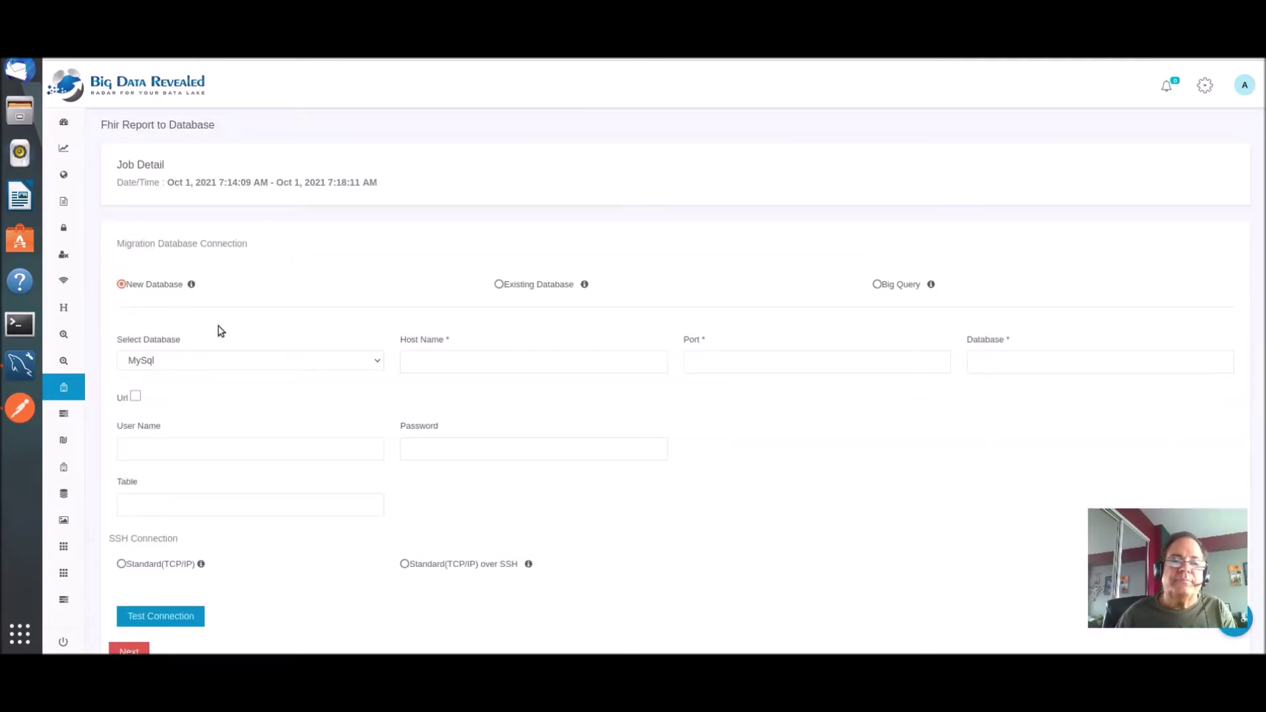
pyautogui.scroll(-6, 415, 366)
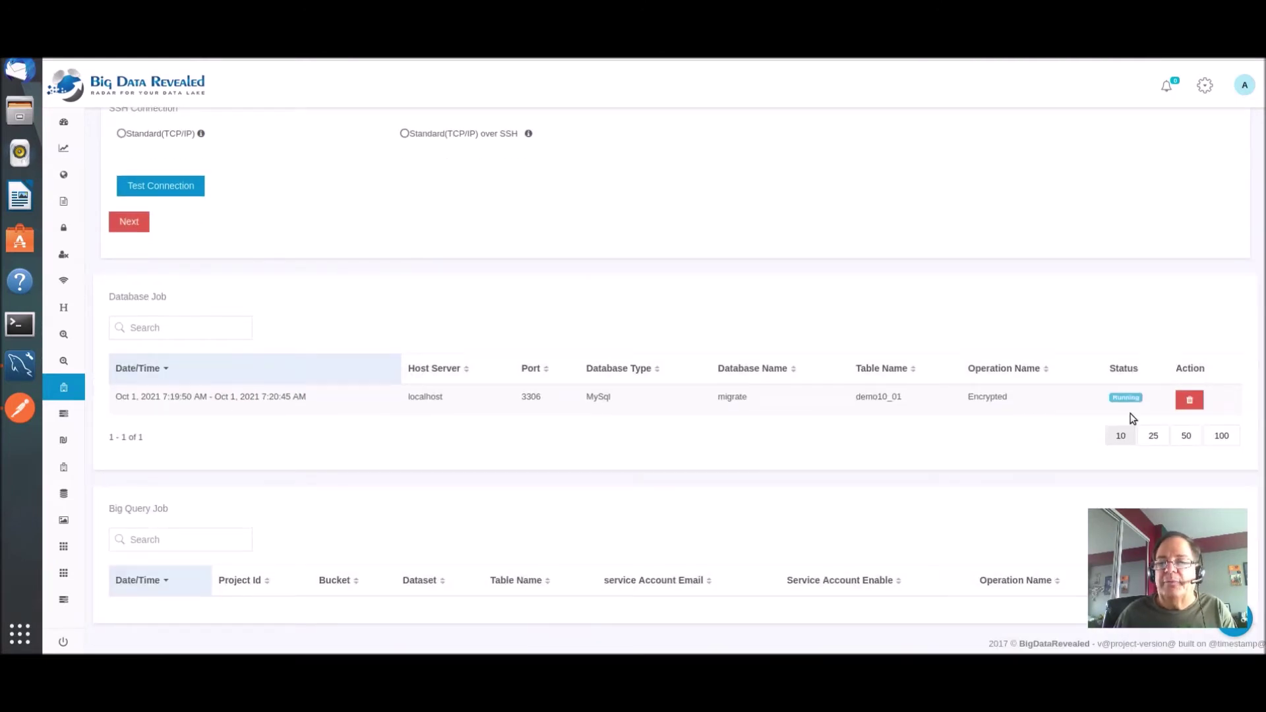
pyautogui.scroll(1, 1114, 408)
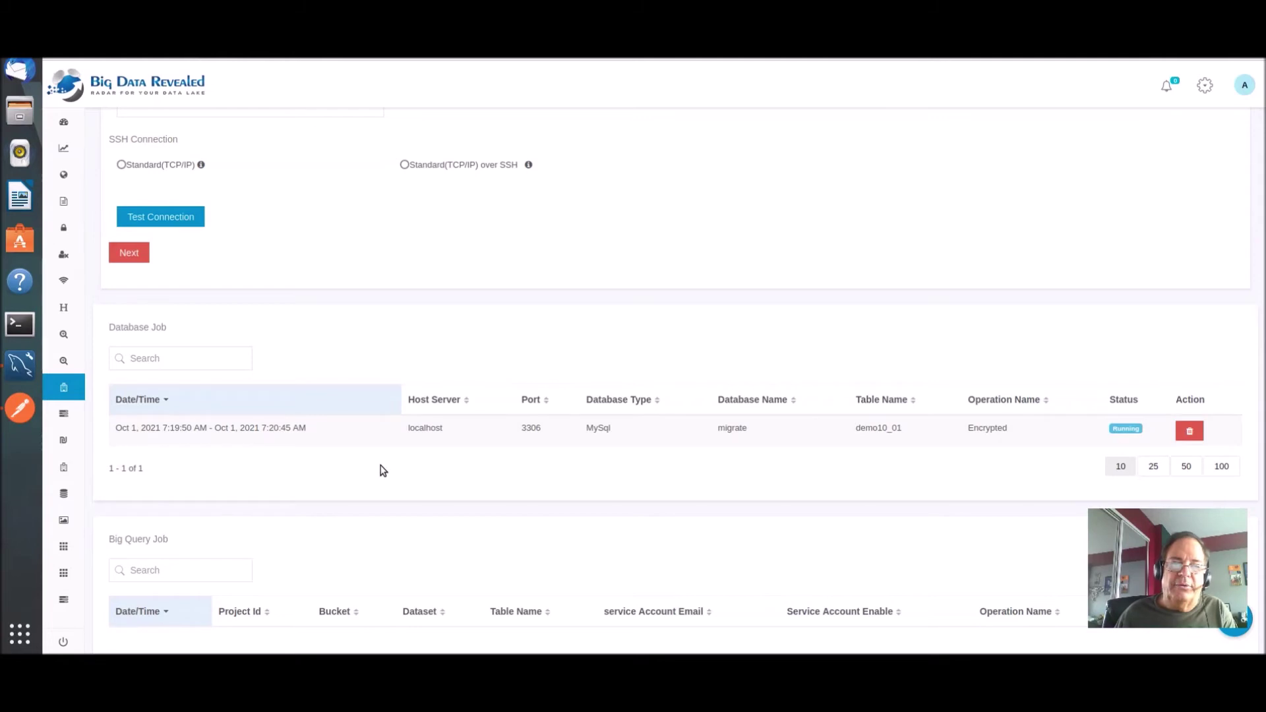
pyautogui.moveTo(65, 407)
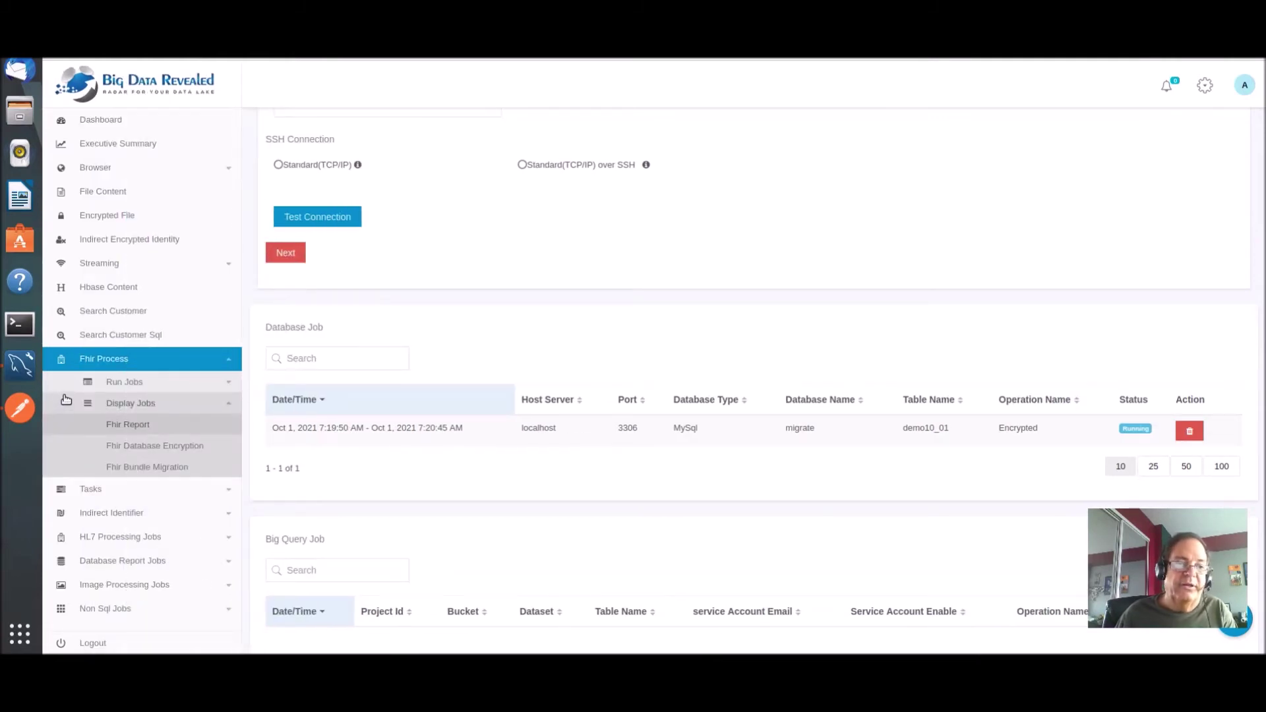
# - Return to MySQL Workbench and query the demo10_01 rows again to check the effect of the decryption job
pyautogui.click(16, 362)
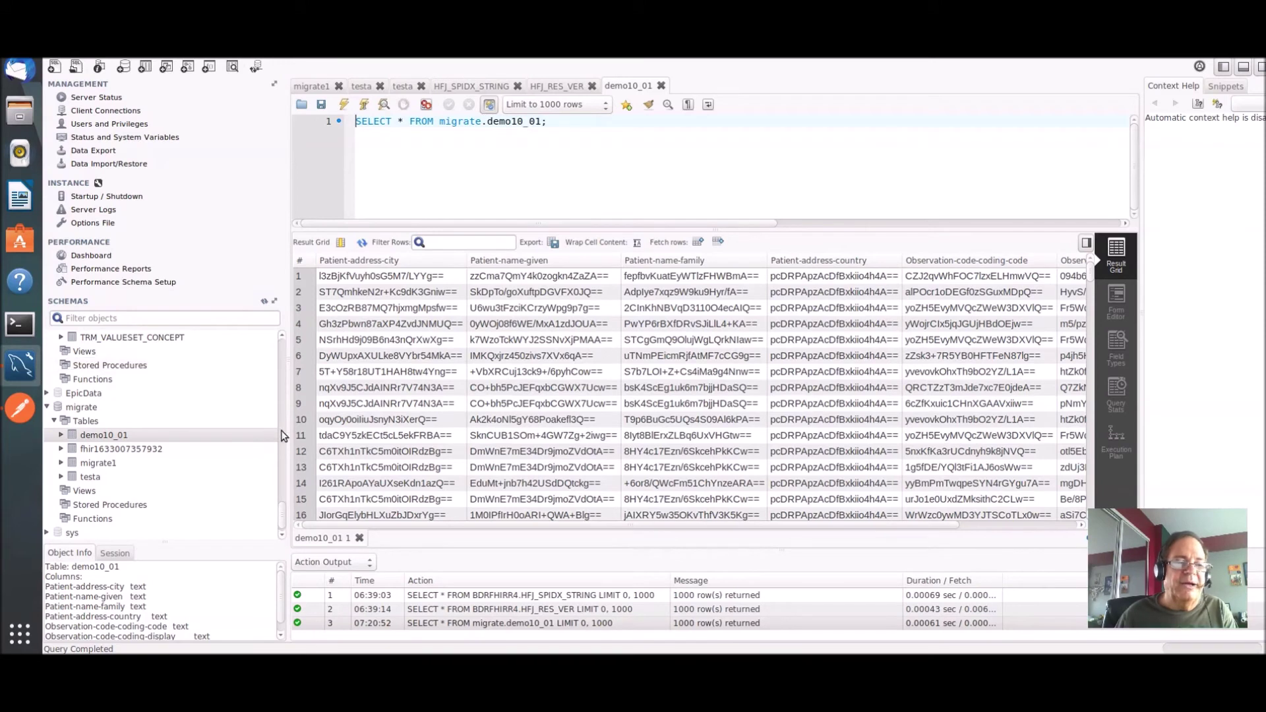
pyautogui.click(73, 438)
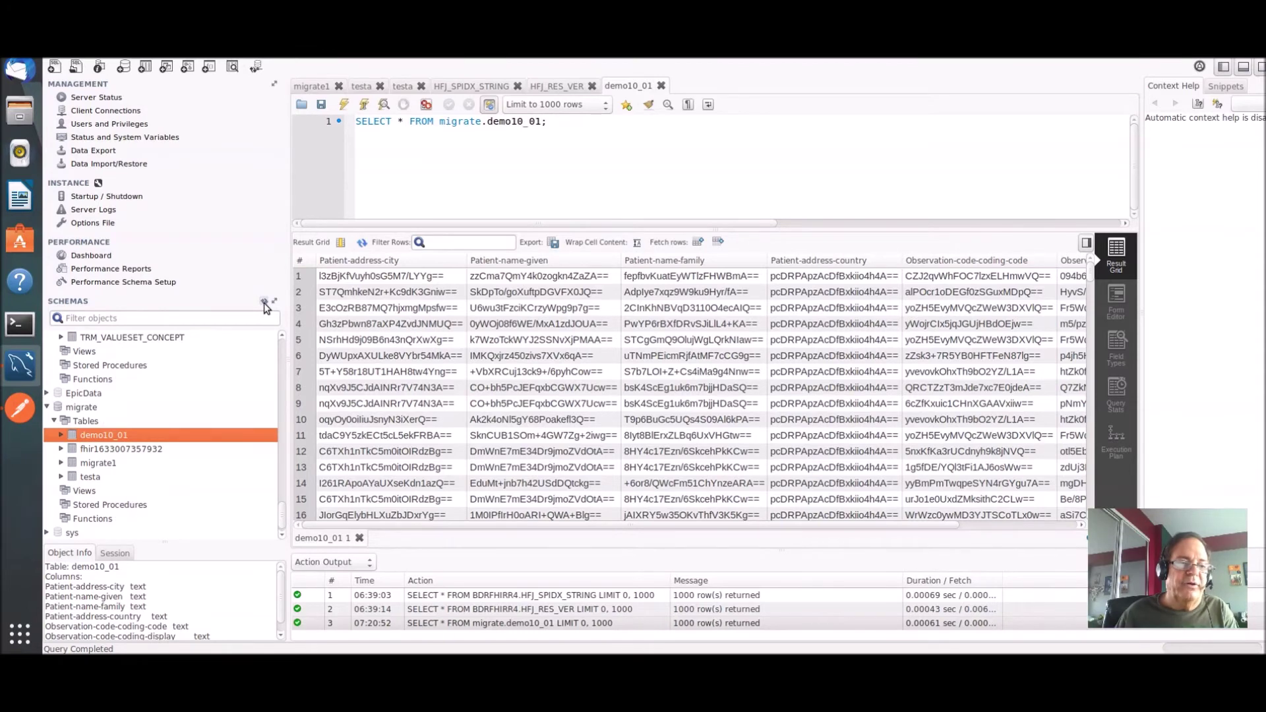
pyautogui.rightClick(79, 433)
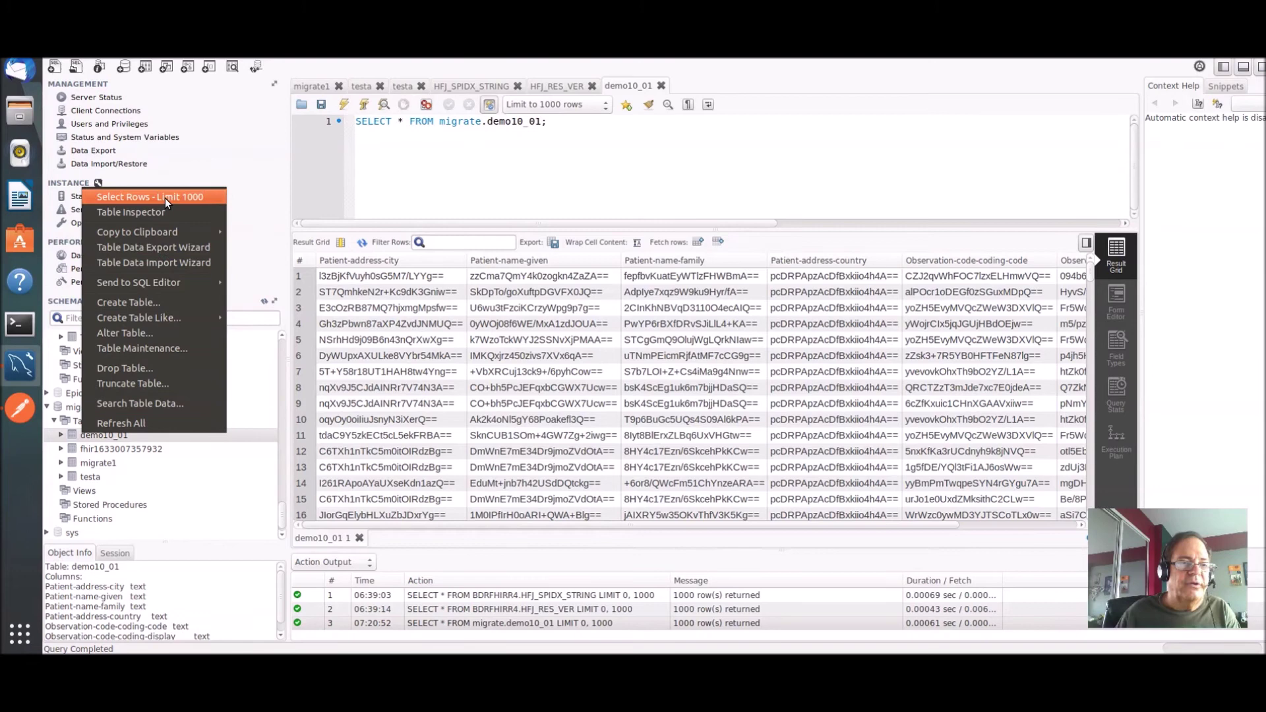
pyautogui.click(165, 197)
pyautogui.rightClick(109, 439)
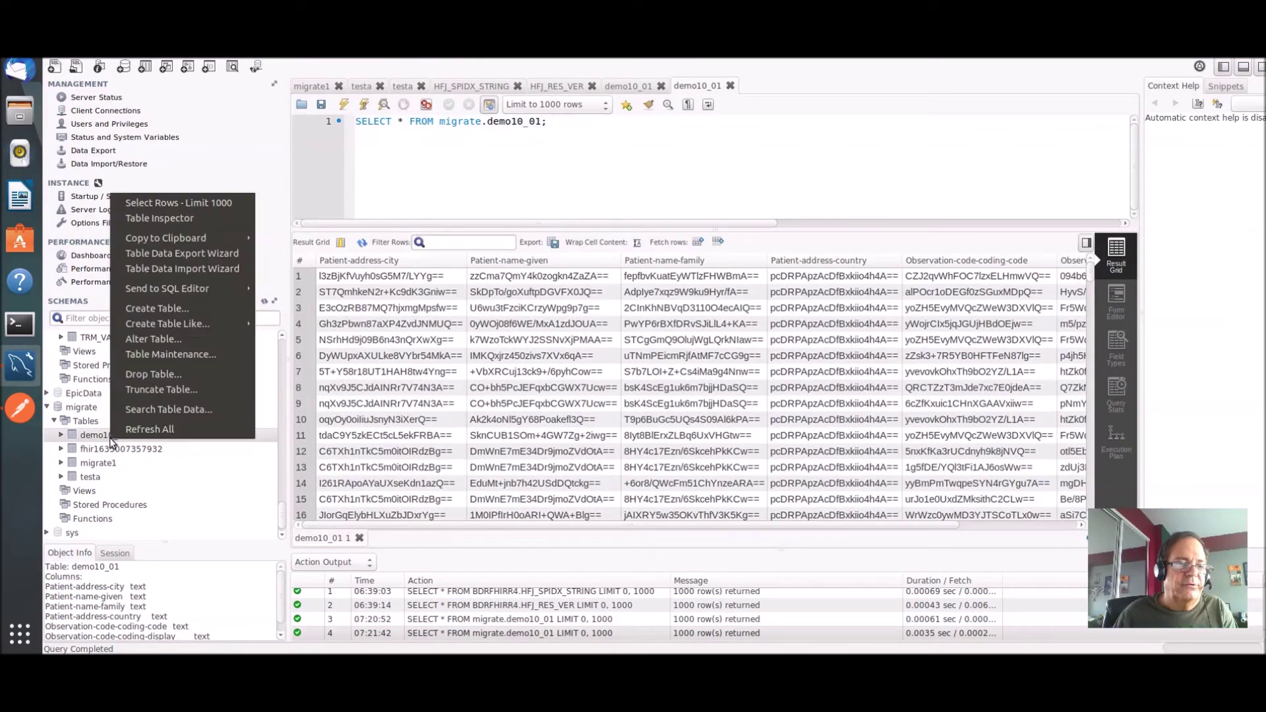
pyautogui.click(186, 203)
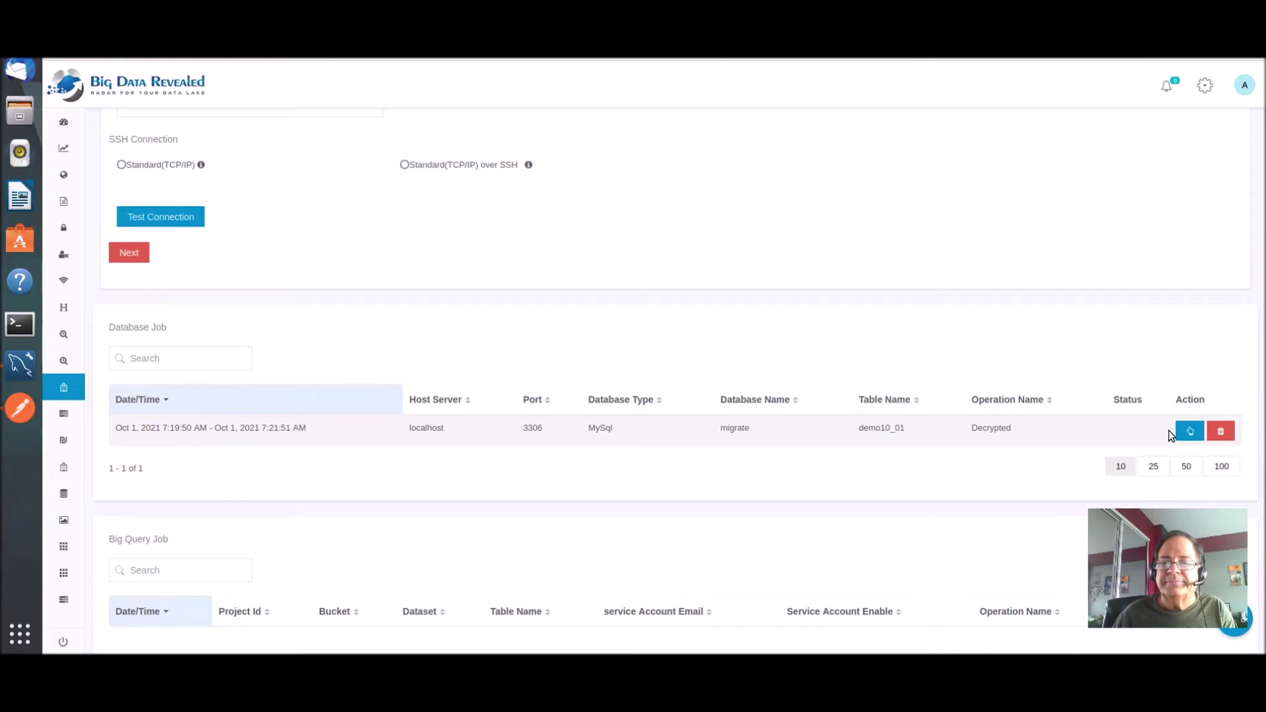
# - Run the decrypted demo10_01 database job again from Big Data Revealed, using the Default Job configuration
pyautogui.click(1190, 432)
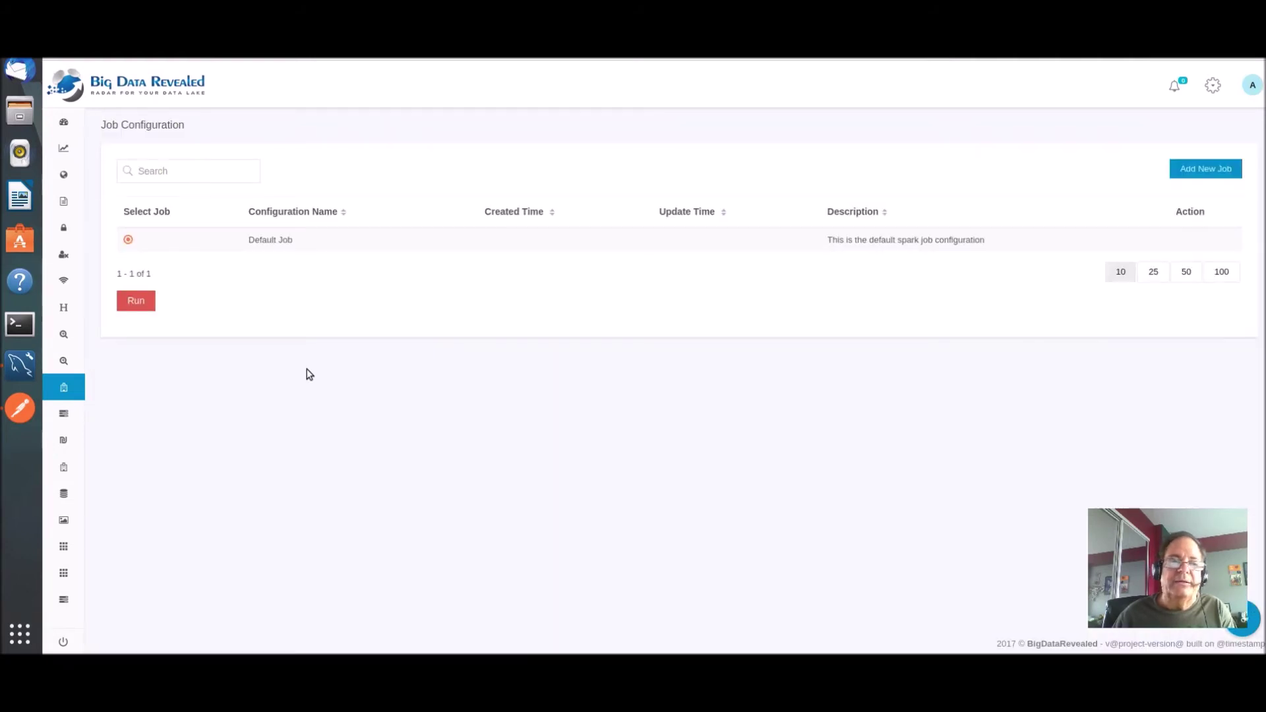
pyautogui.click(136, 302)
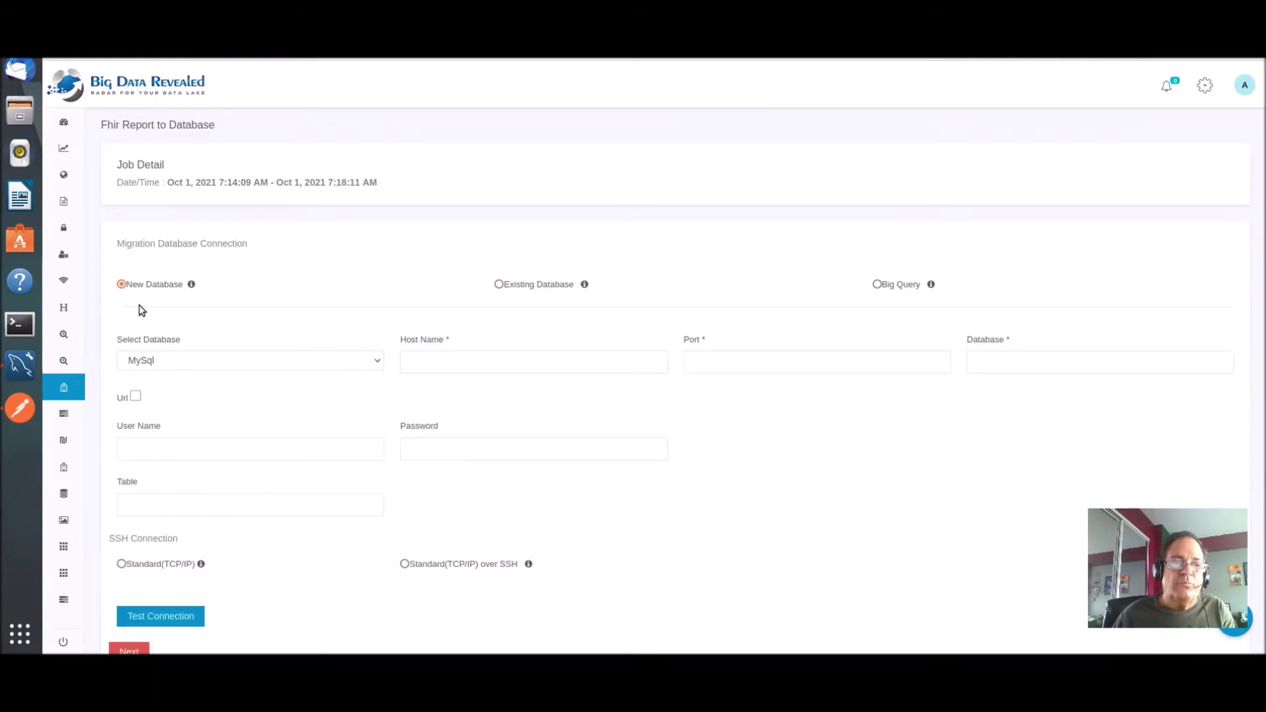
pyautogui.scroll(-3, 140, 310)
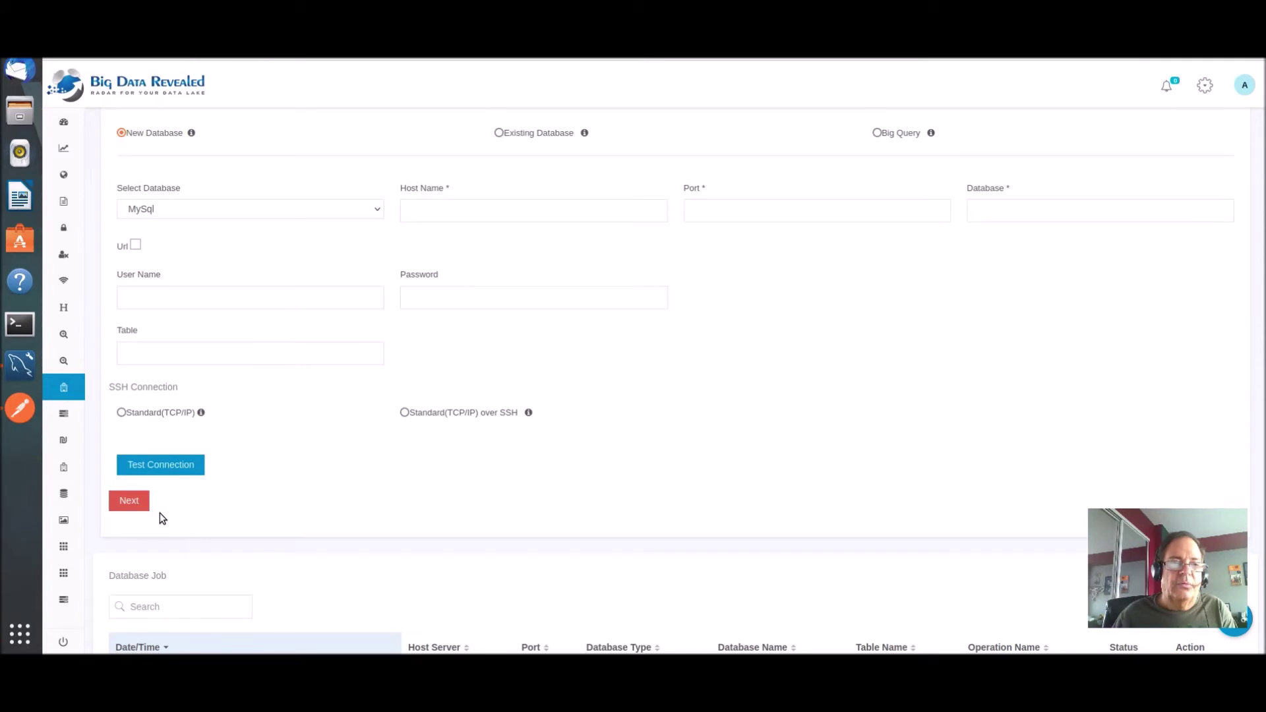
pyautogui.scroll(3, 453, 531)
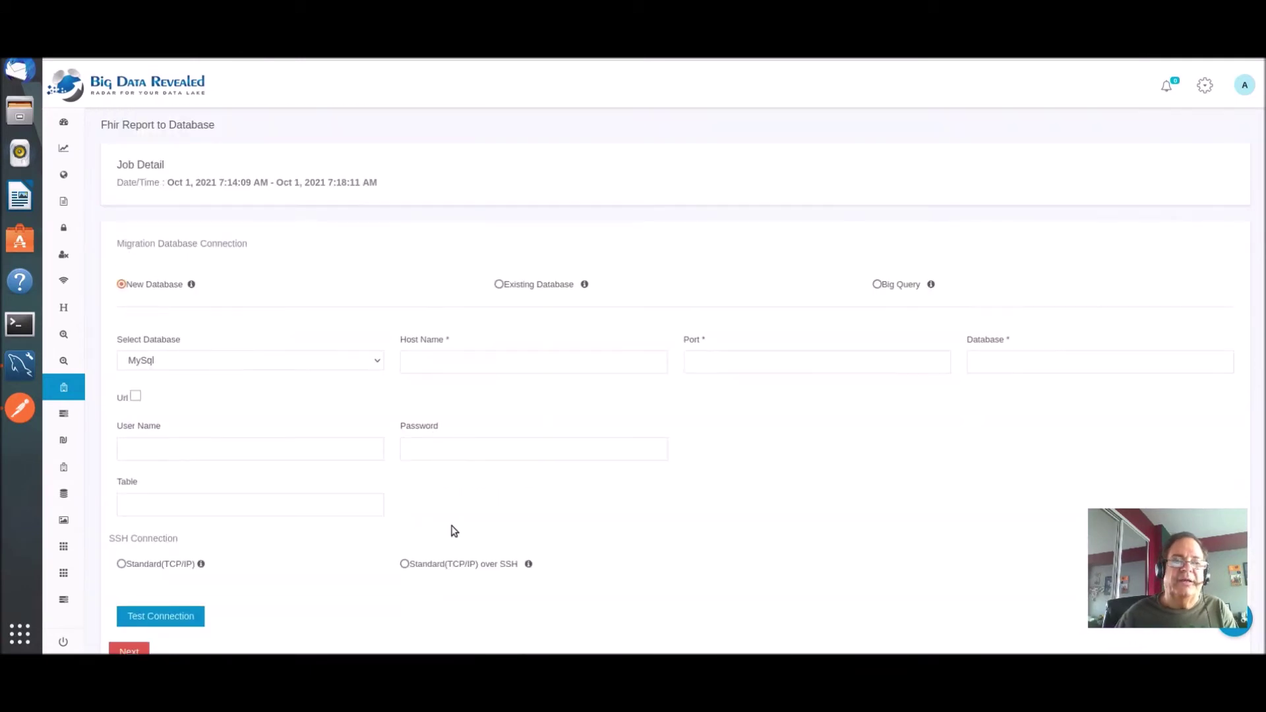
# - Go to the Fhir Report jobs and open the result of the Oct 1, 2021 7:14:09 AM job
pyautogui.moveTo(57, 392)
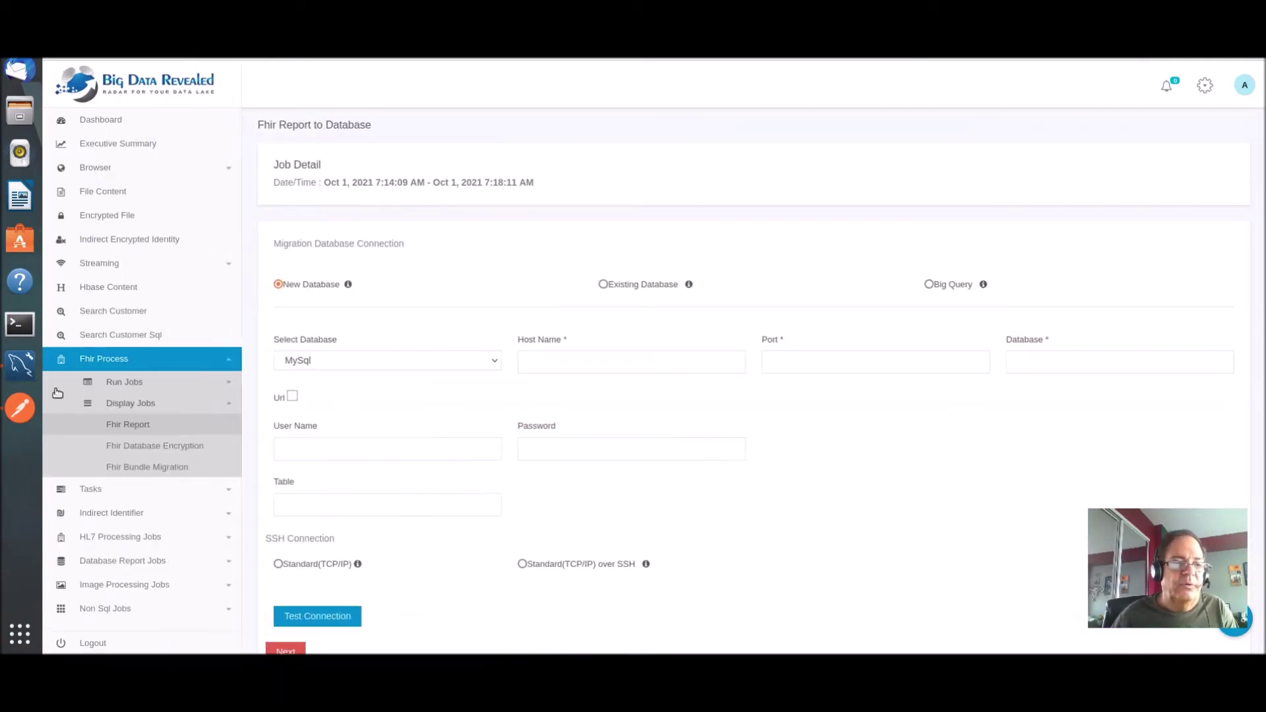
pyautogui.click(139, 425)
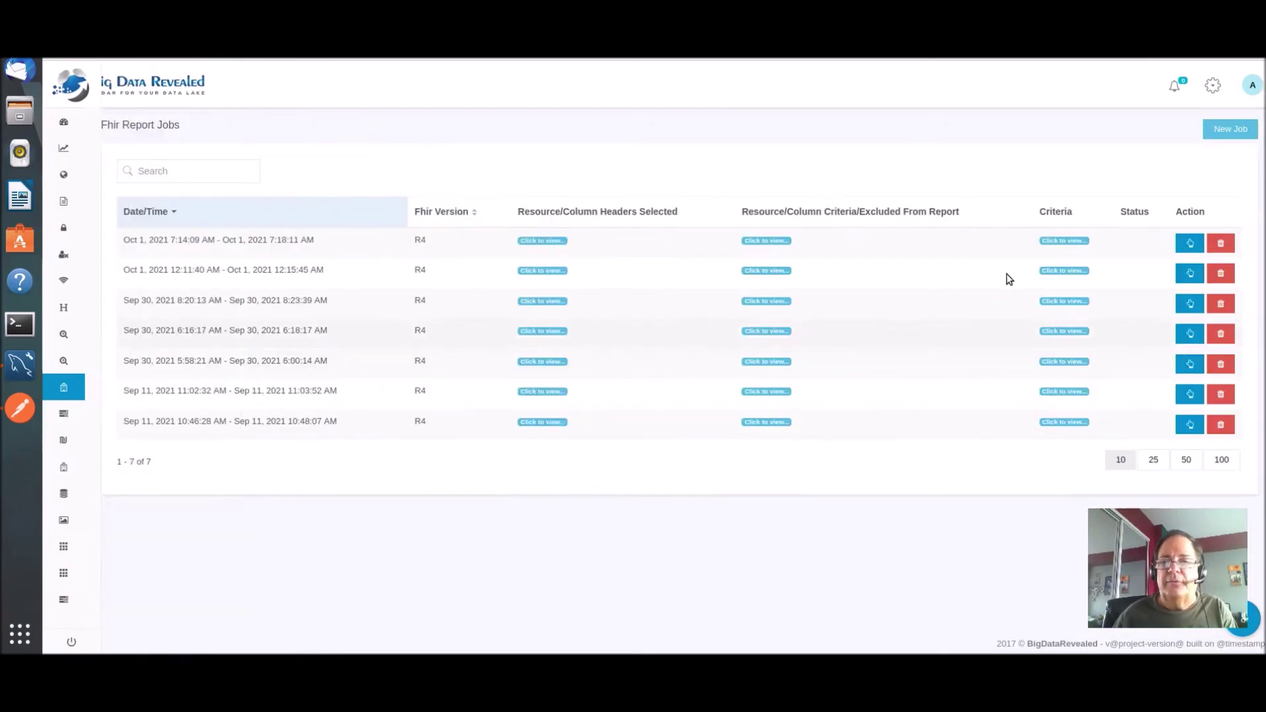
pyautogui.click(1191, 243)
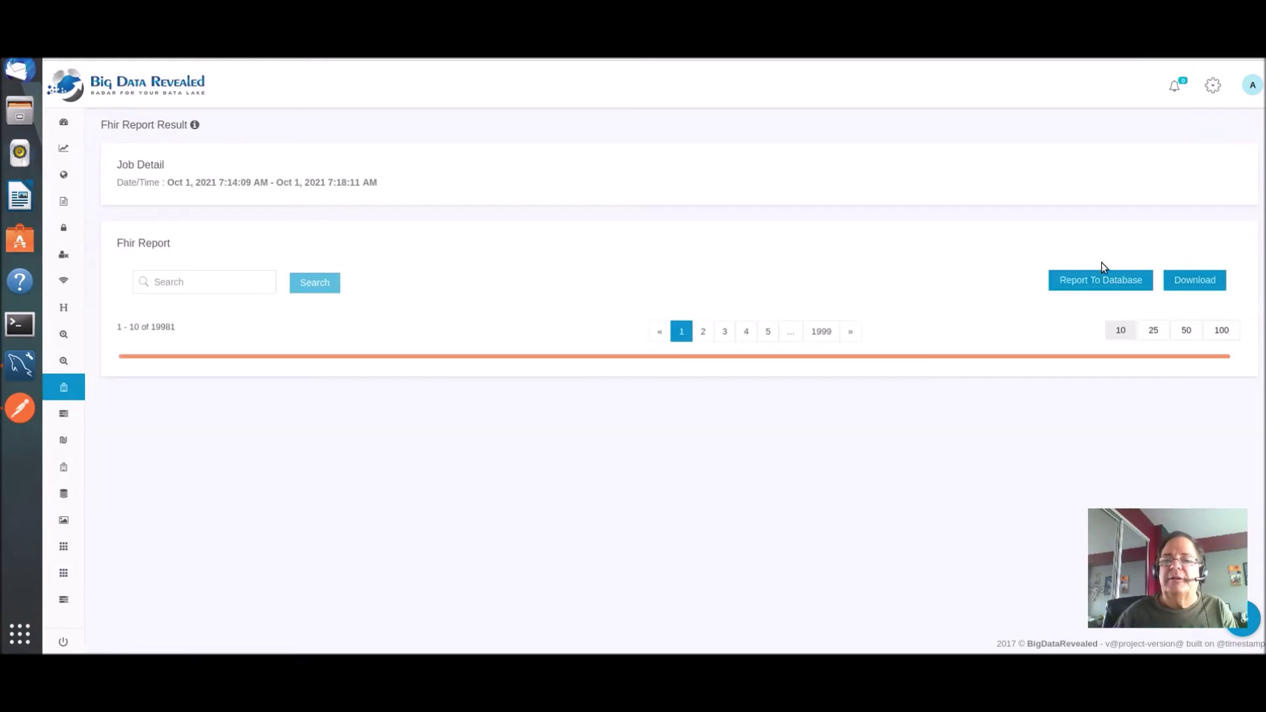
# - Download the report with a generated file key, decline saving the key in the browser, and save FhirGeneratedReport.csv
pyautogui.click(1194, 280)
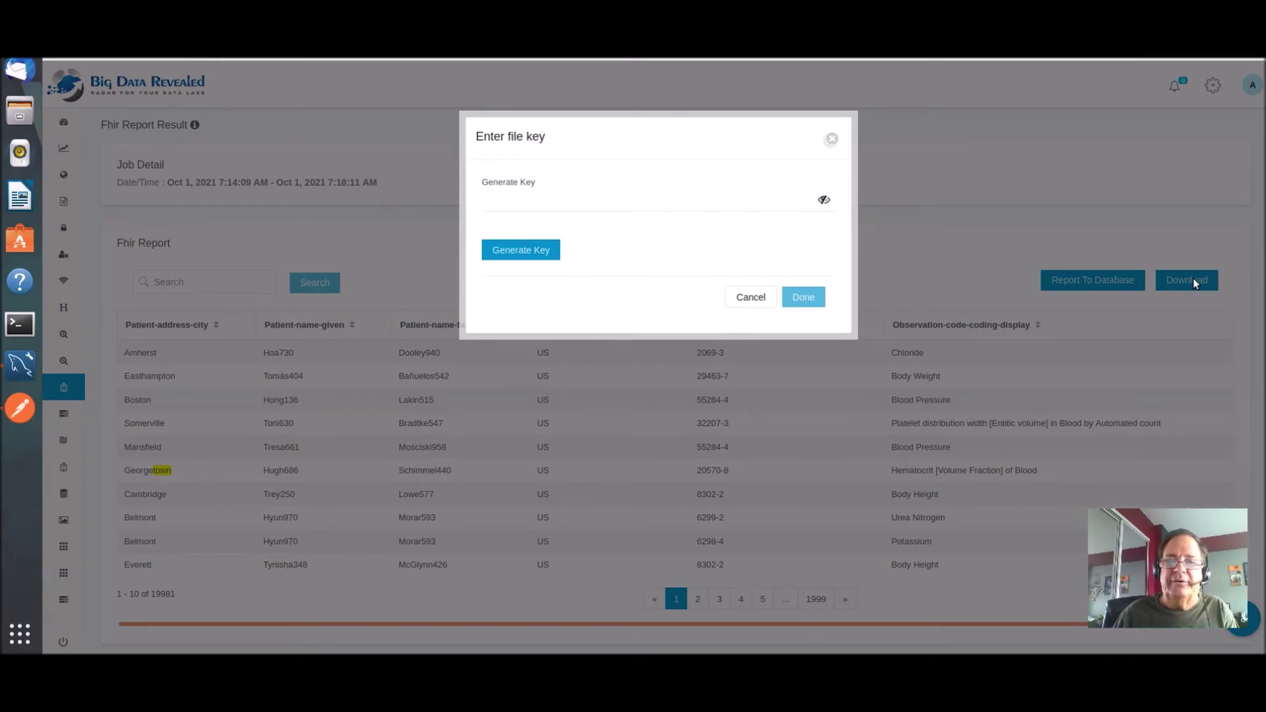
pyautogui.click(531, 259)
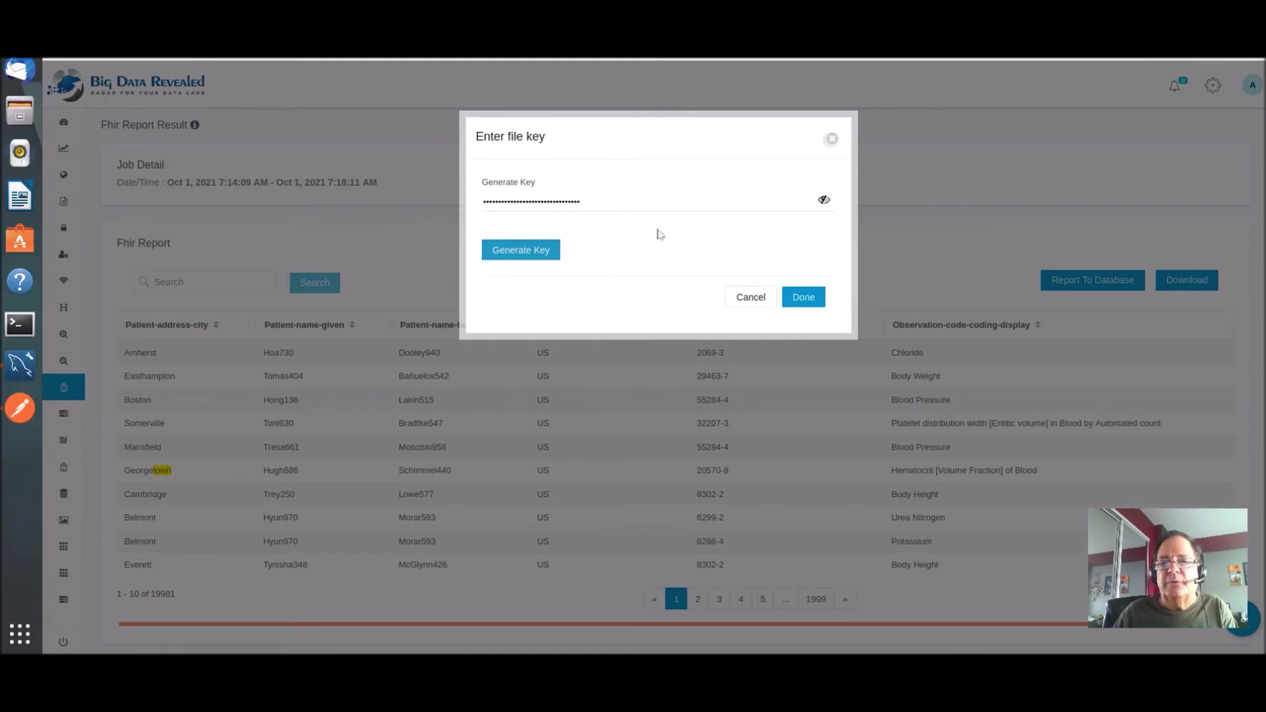
pyautogui.click(801, 302)
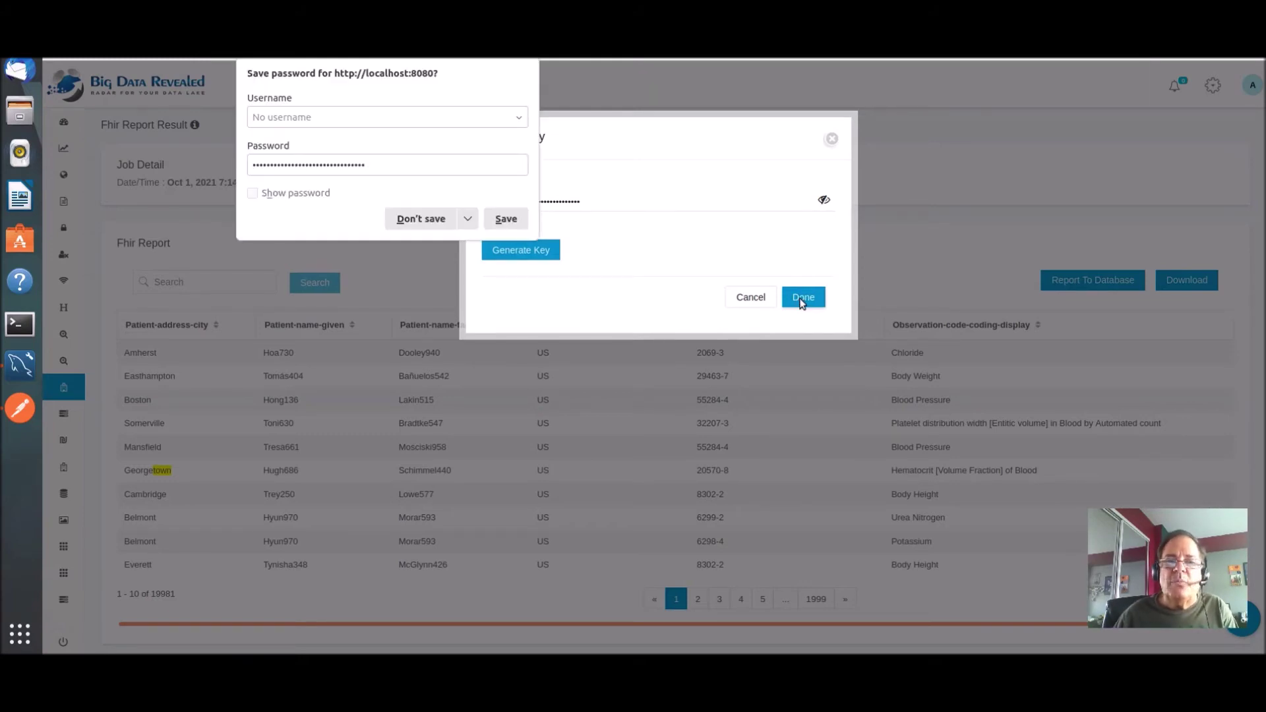
pyautogui.click(436, 224)
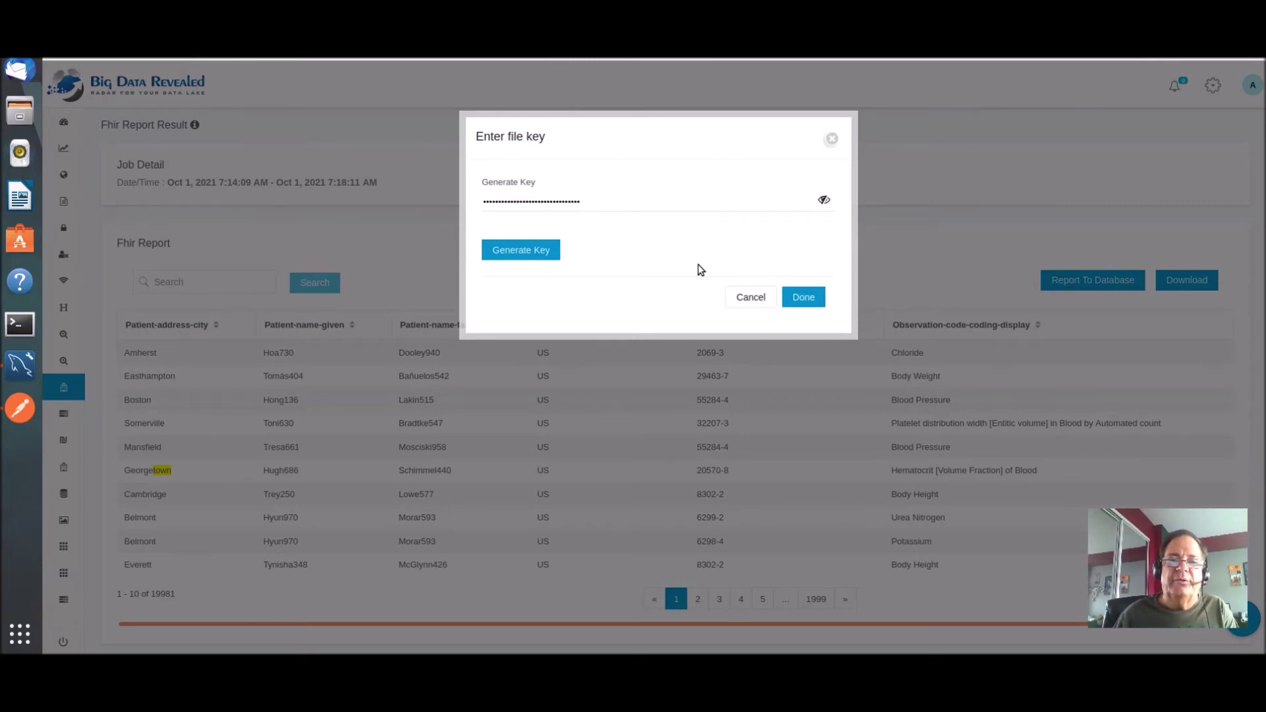
pyautogui.press('Return')
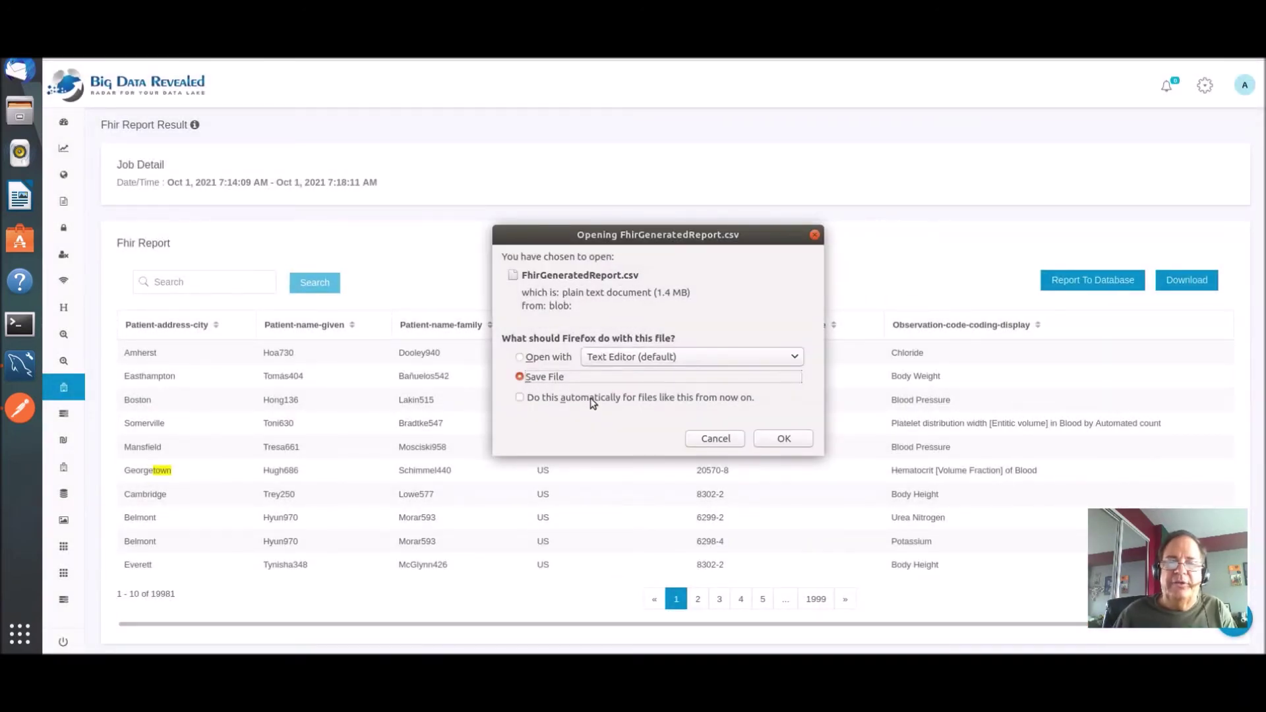
pyautogui.click(785, 440)
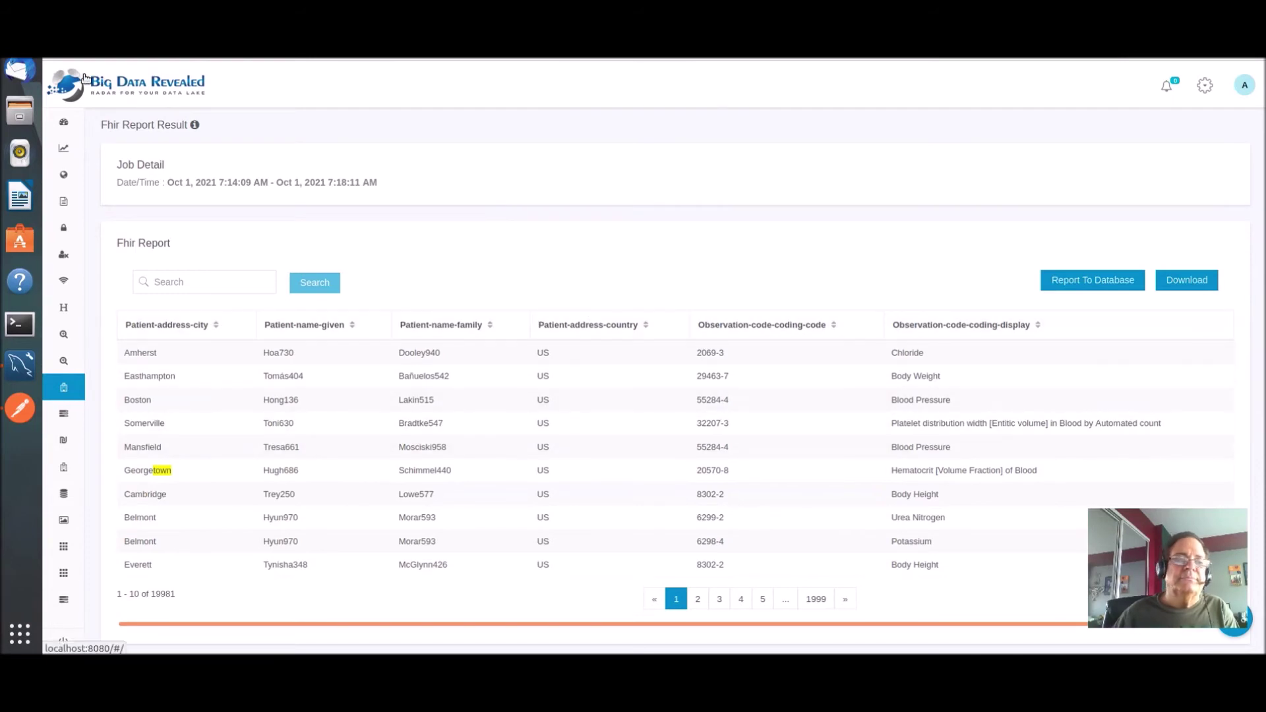
# - Open FhirGeneratedReport(3).csv from the Downloads folder with the default text import settings, review the rows, and close the spreadsheet
pyautogui.click(20, 119)
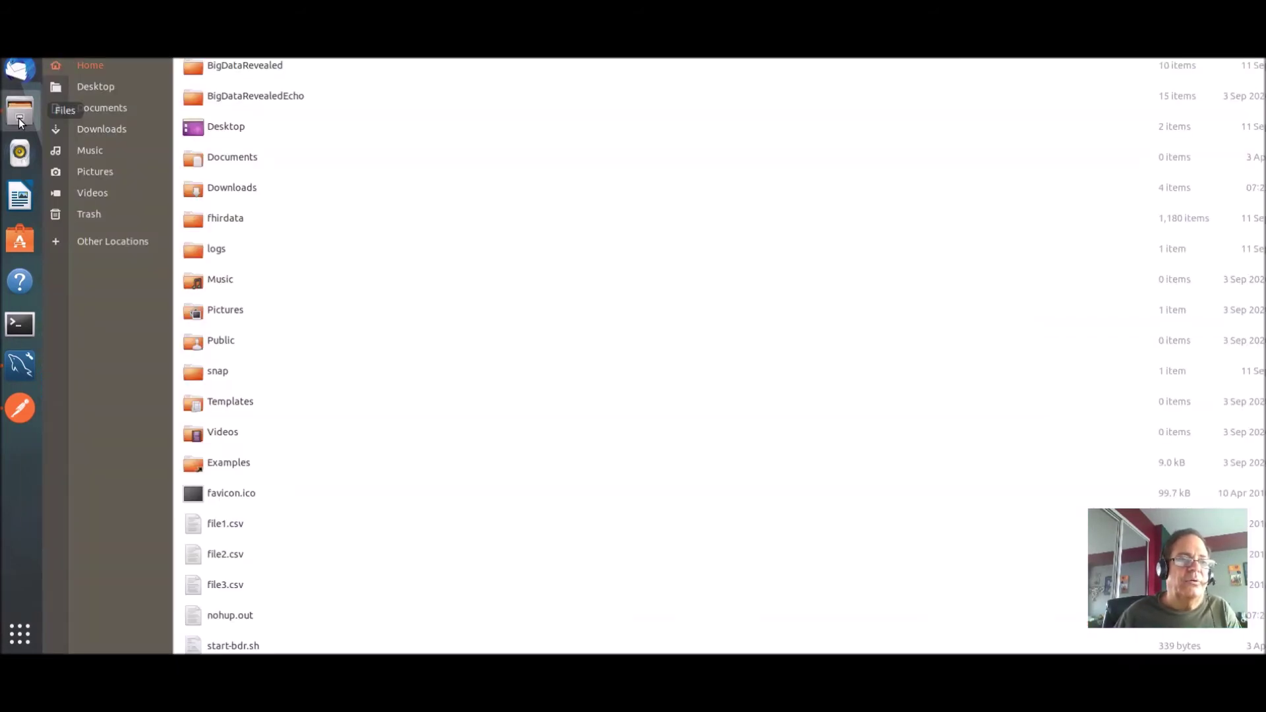
pyautogui.click(106, 130)
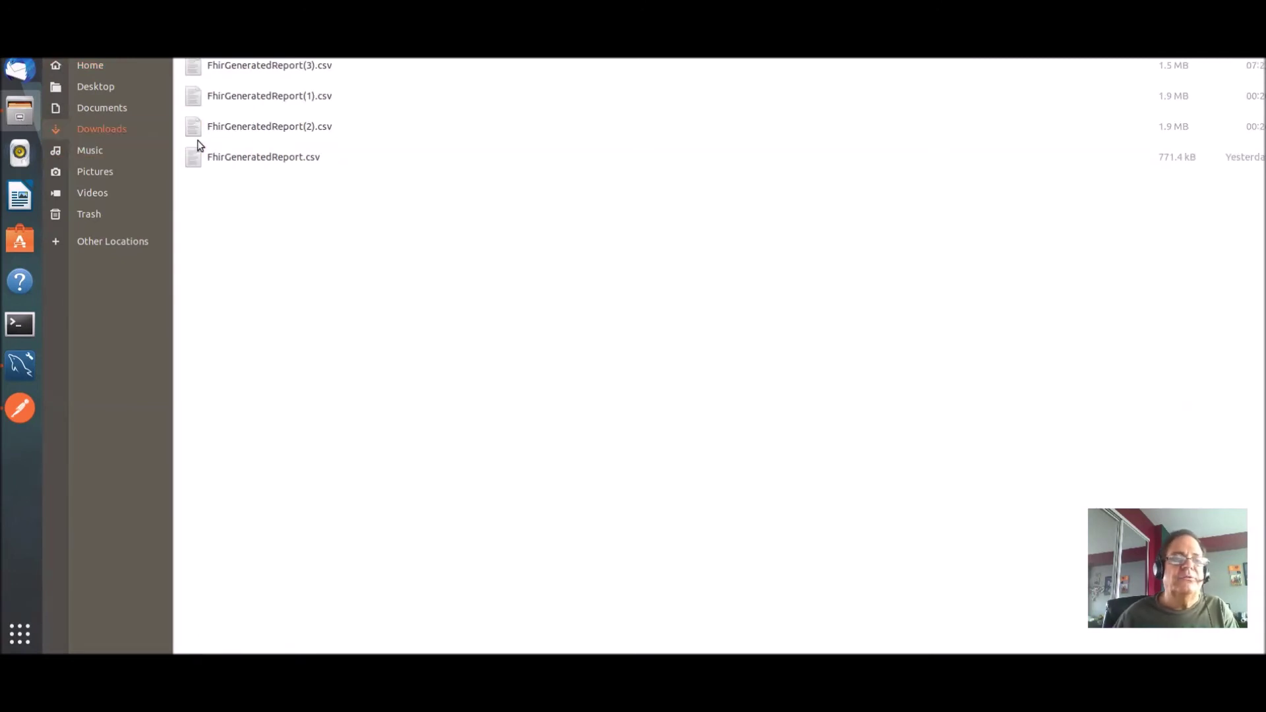
pyautogui.click(203, 65)
pyautogui.rightClick(204, 65)
pyautogui.click(228, 73)
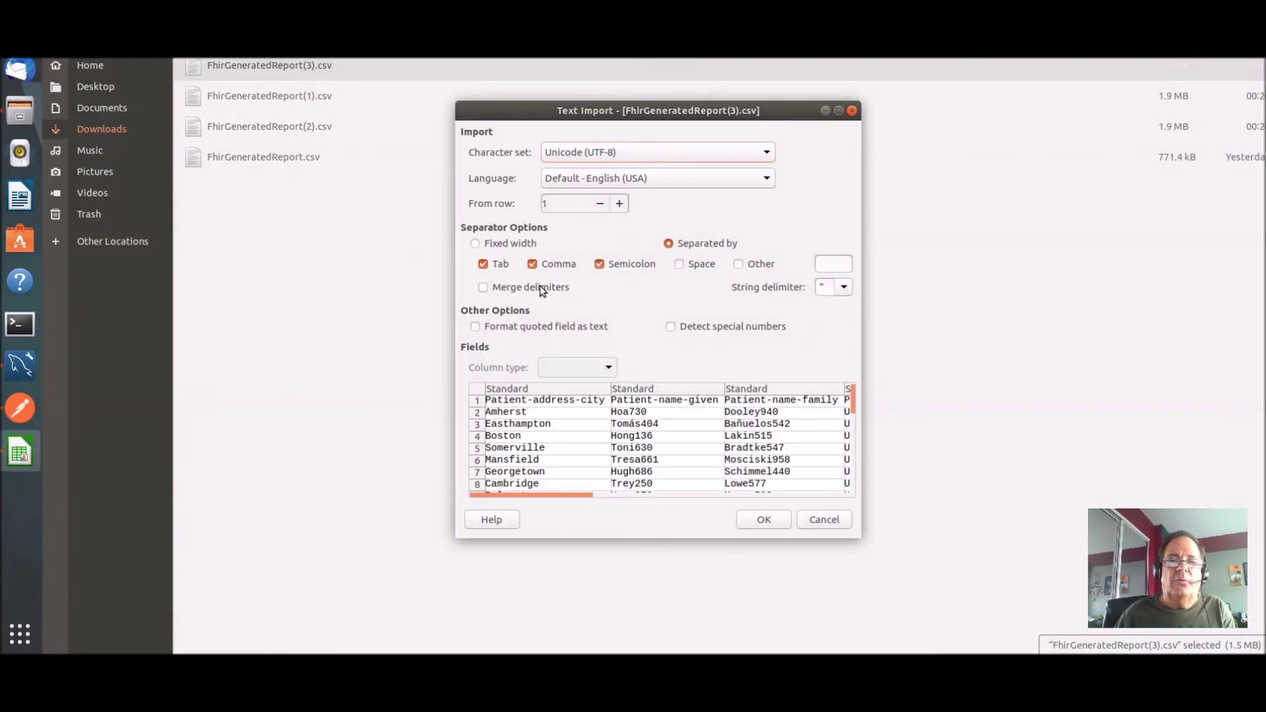
pyautogui.click(764, 520)
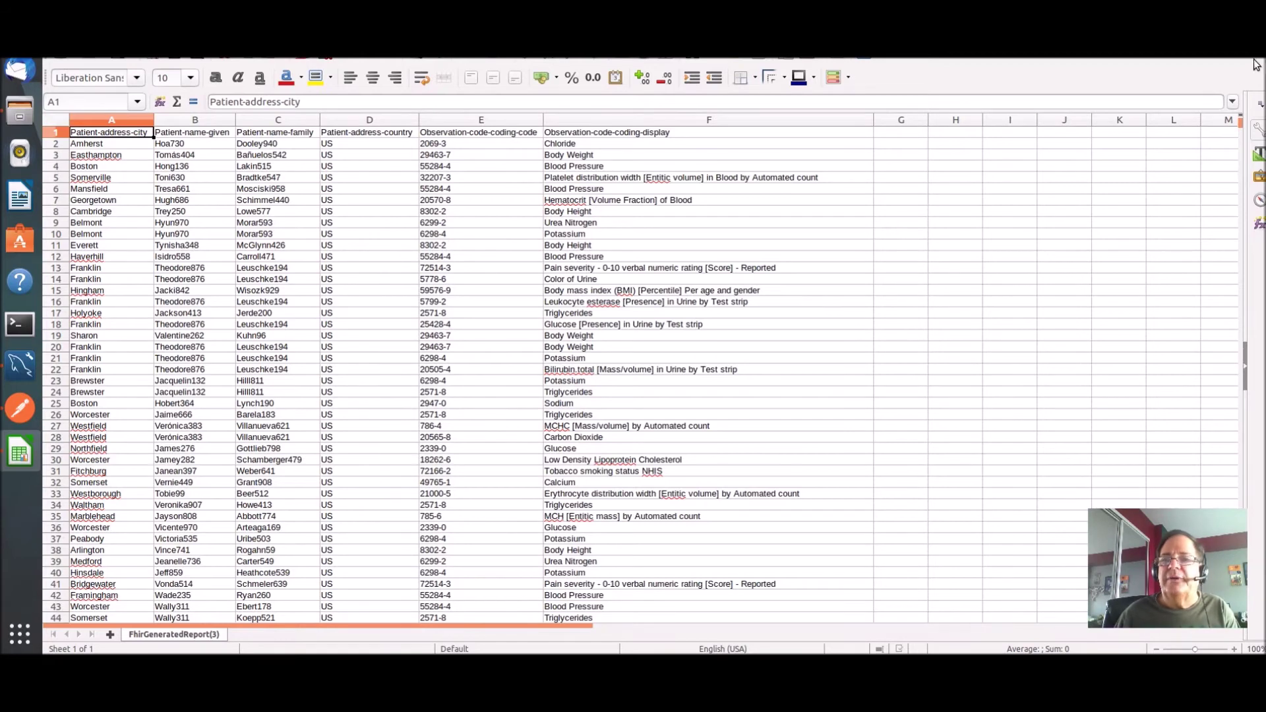
pyautogui.hotkey('alt', 'Tab')
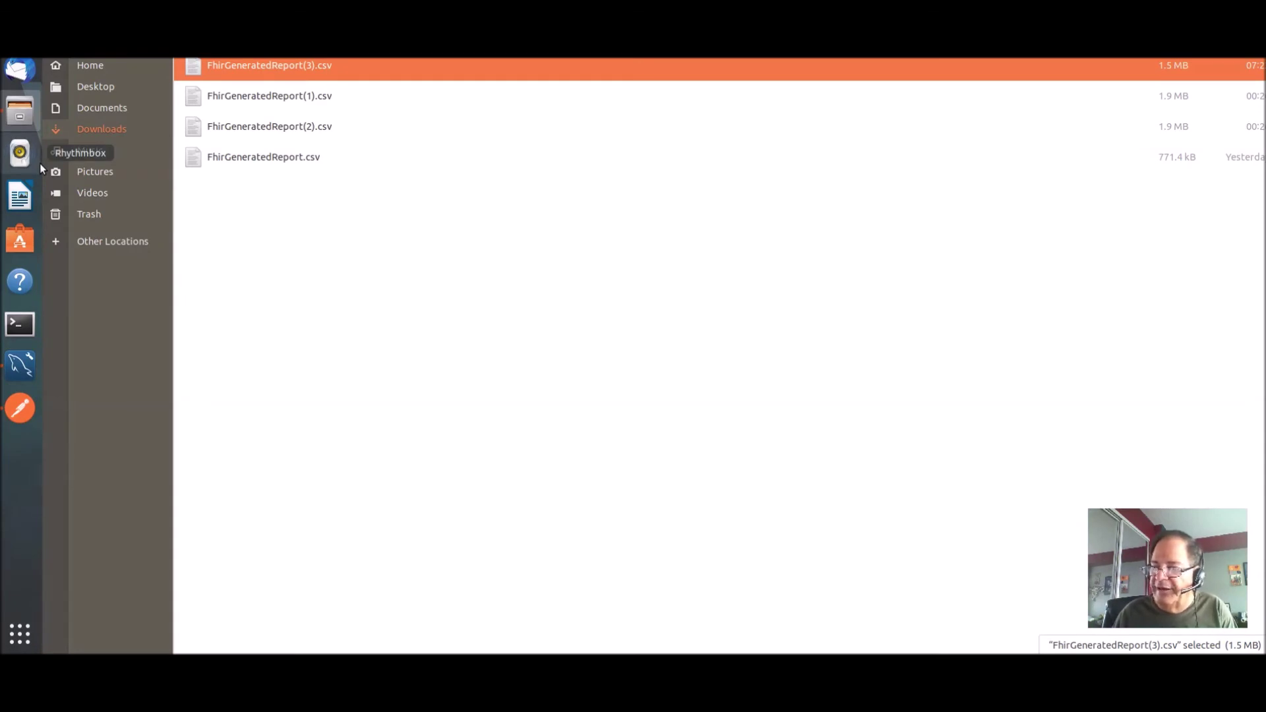
# - Switch to MySQL Workbench, query the rows of the SEQ_SPIDX_STRING table in BDRFHIRR4, and close that query
pyautogui.click(20, 368)
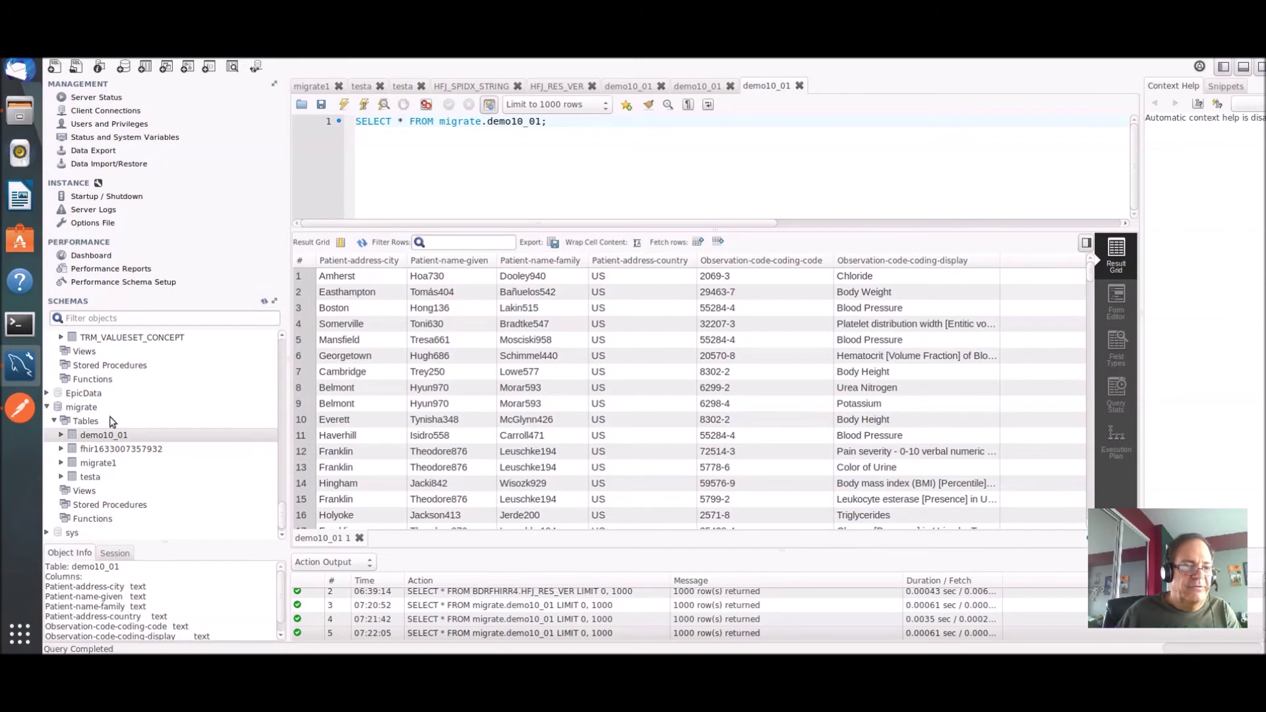
pyautogui.scroll(5, 98, 416)
pyautogui.scroll(2, 125, 422)
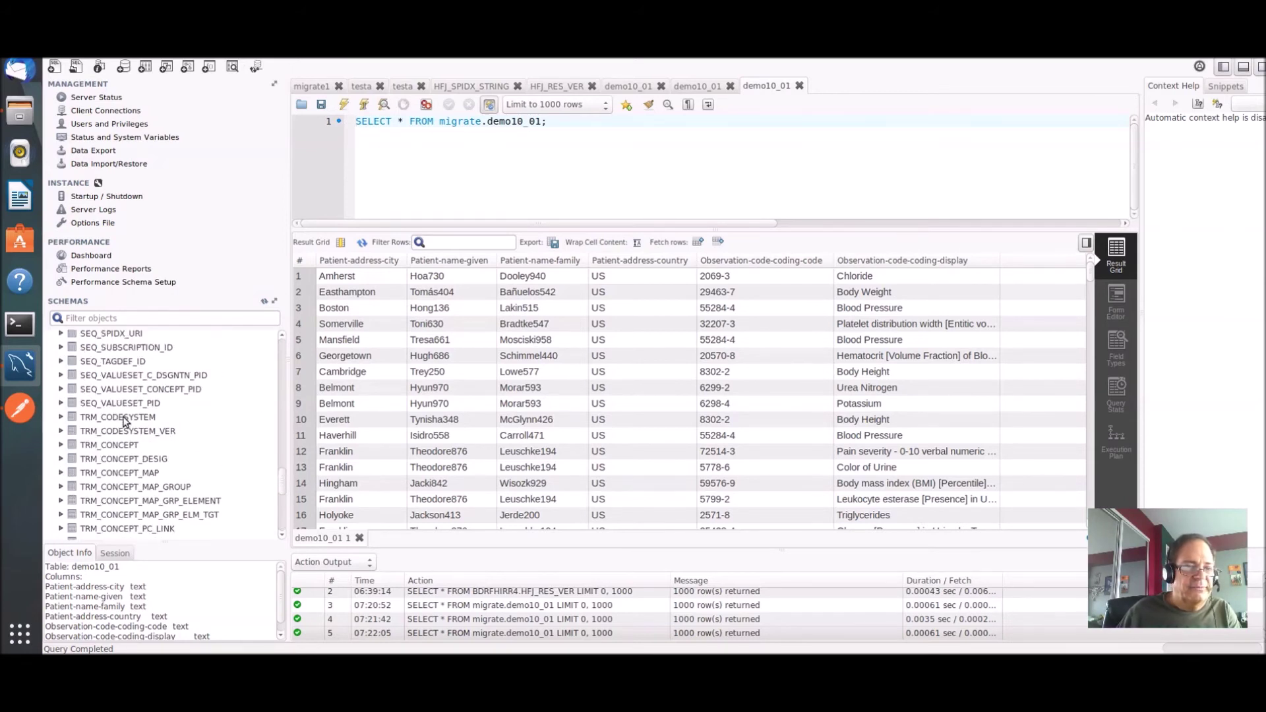
pyautogui.scroll(1, 125, 422)
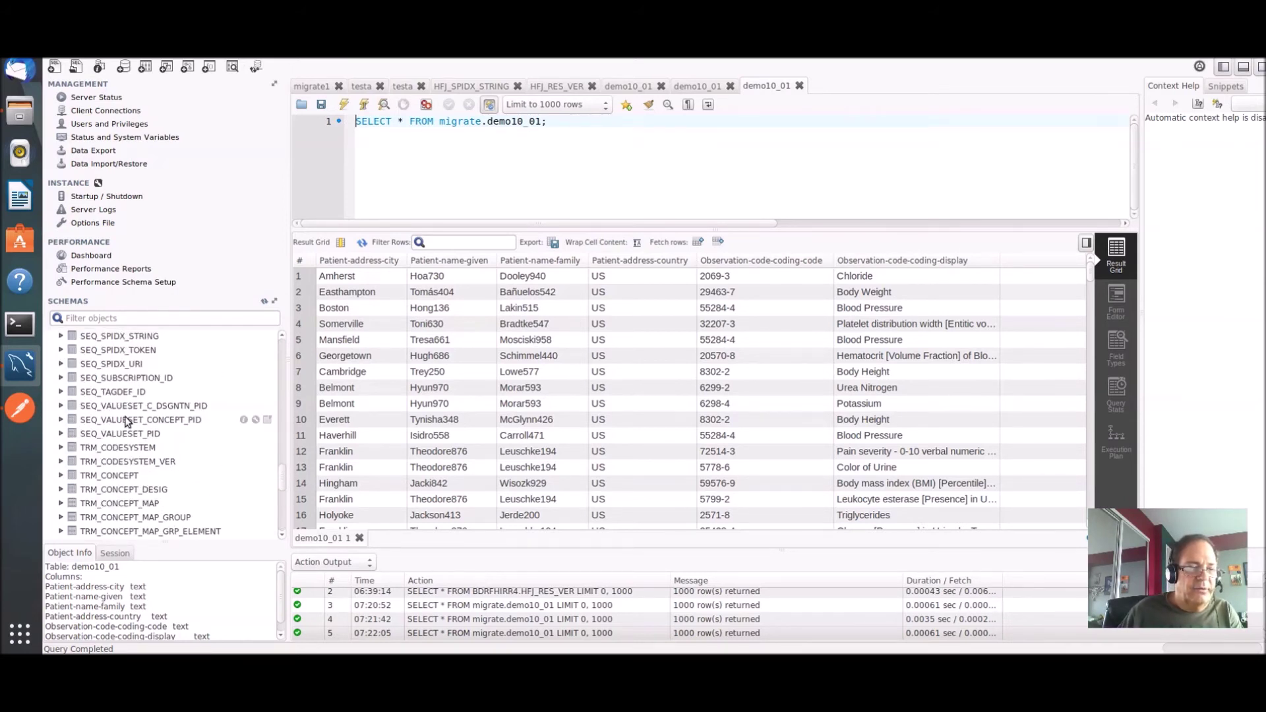
pyautogui.click(125, 336)
pyautogui.rightClick(125, 335)
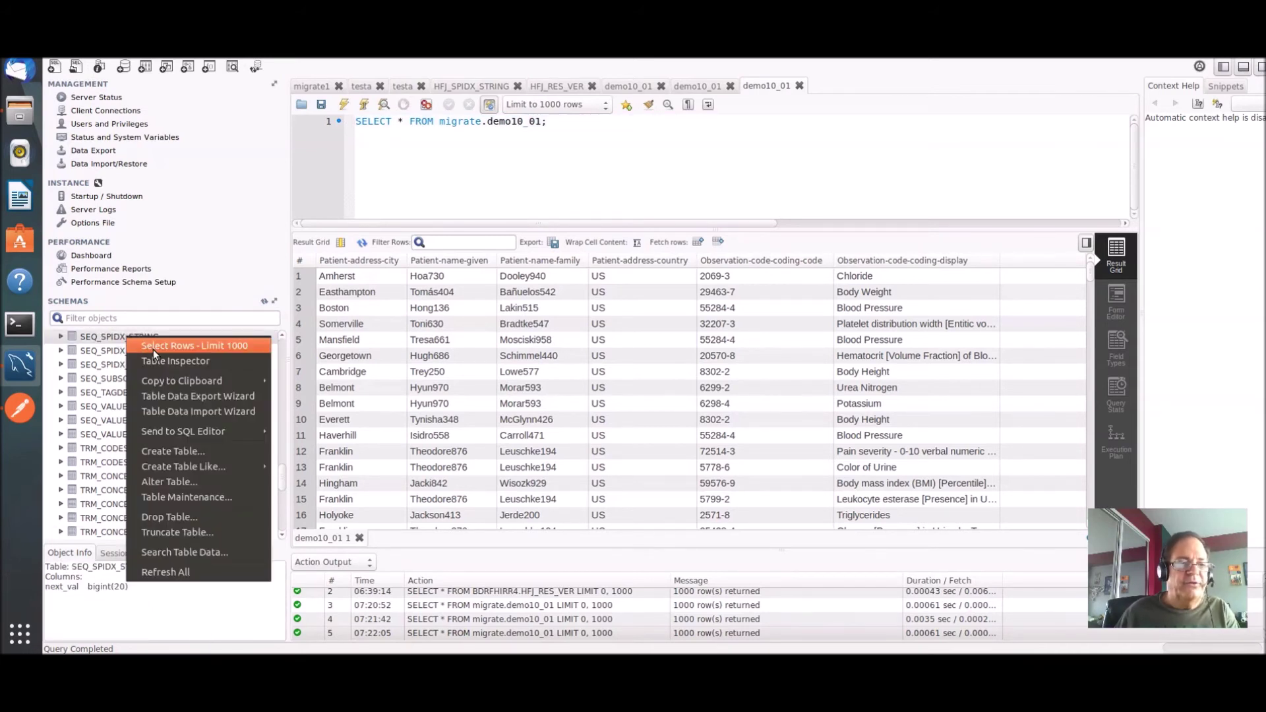
pyautogui.click(153, 348)
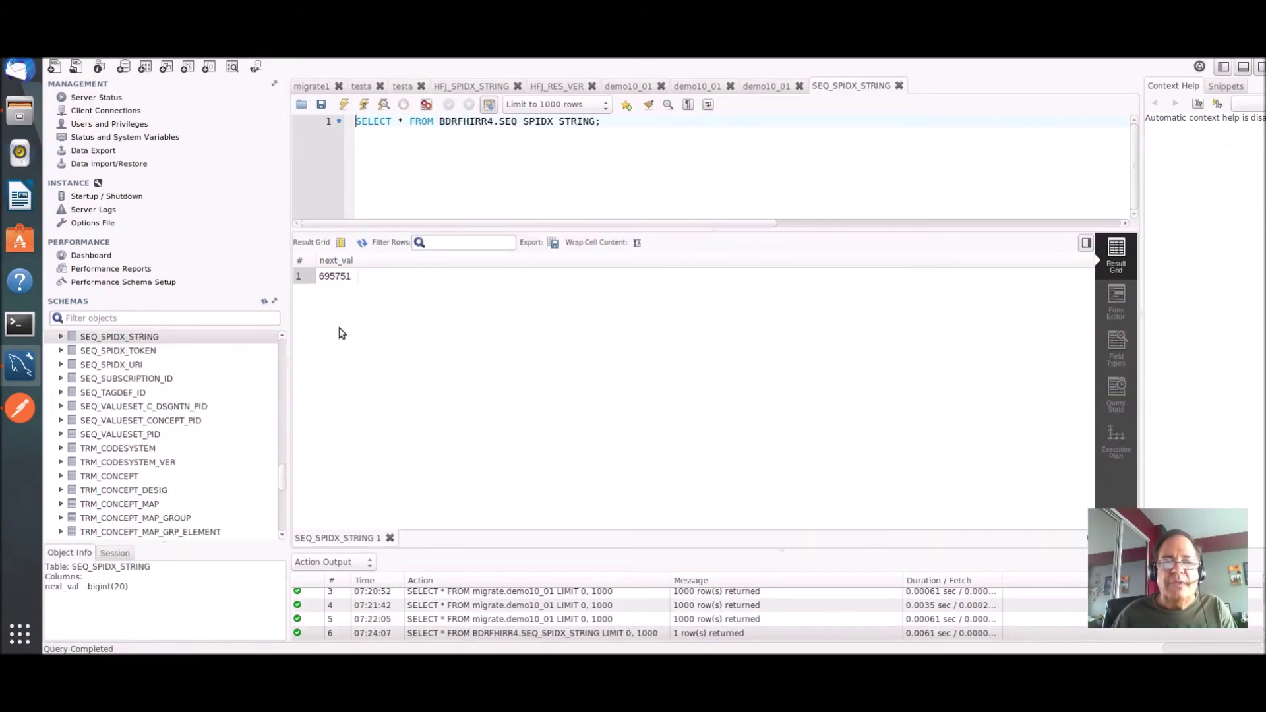
pyautogui.click(898, 88)
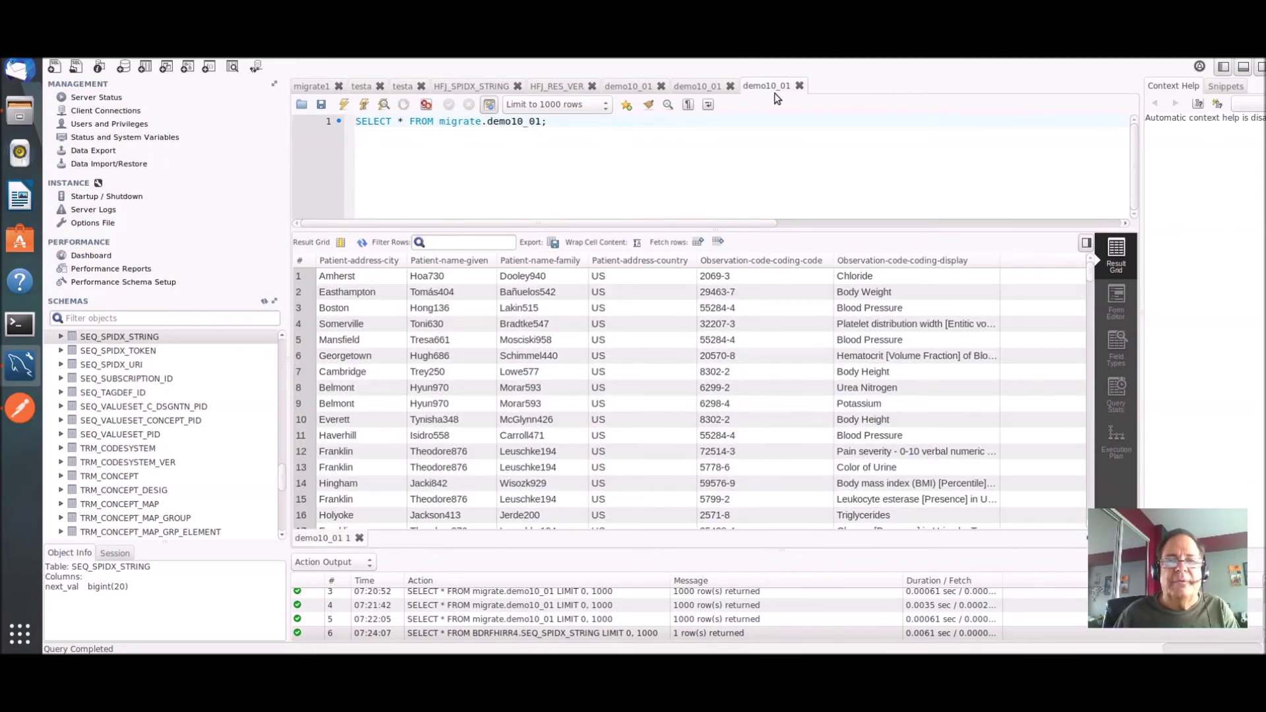
# - View the existing HFJ_SPIDX_STRING results and query the SEQ_SPIDX_STRING rows again for comparison
pyautogui.click(473, 89)
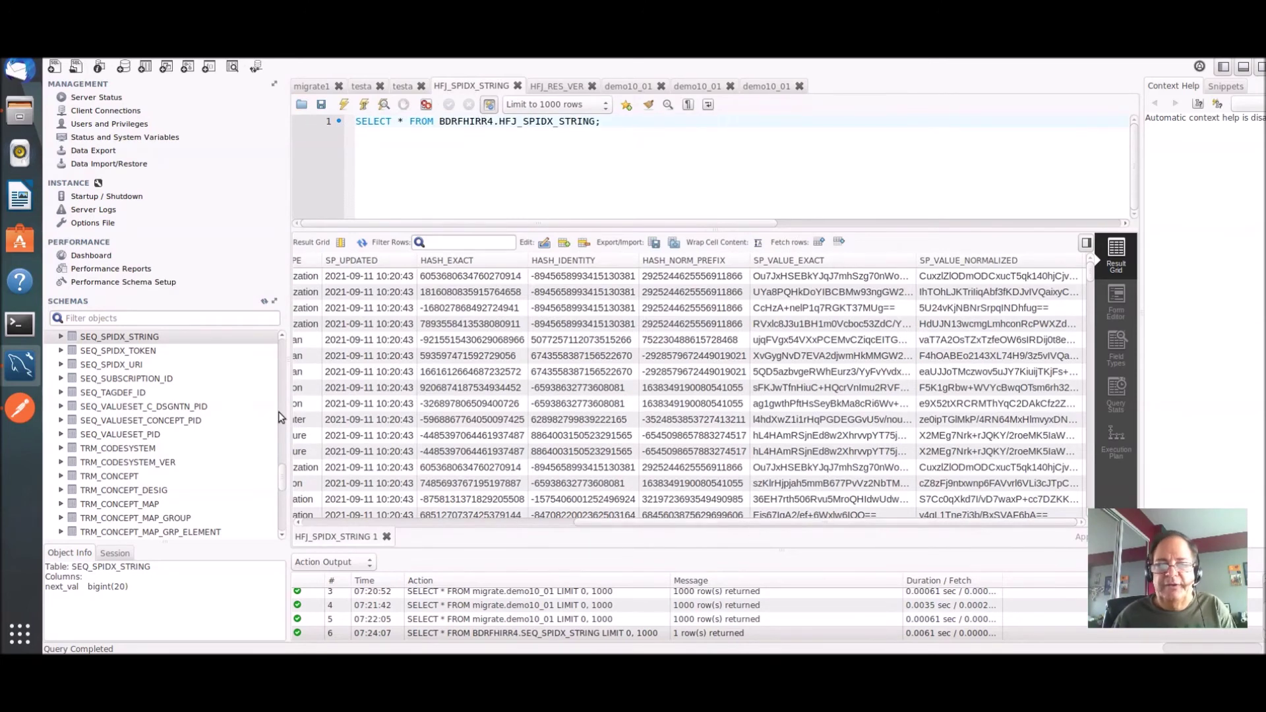
pyautogui.rightClick(144, 337)
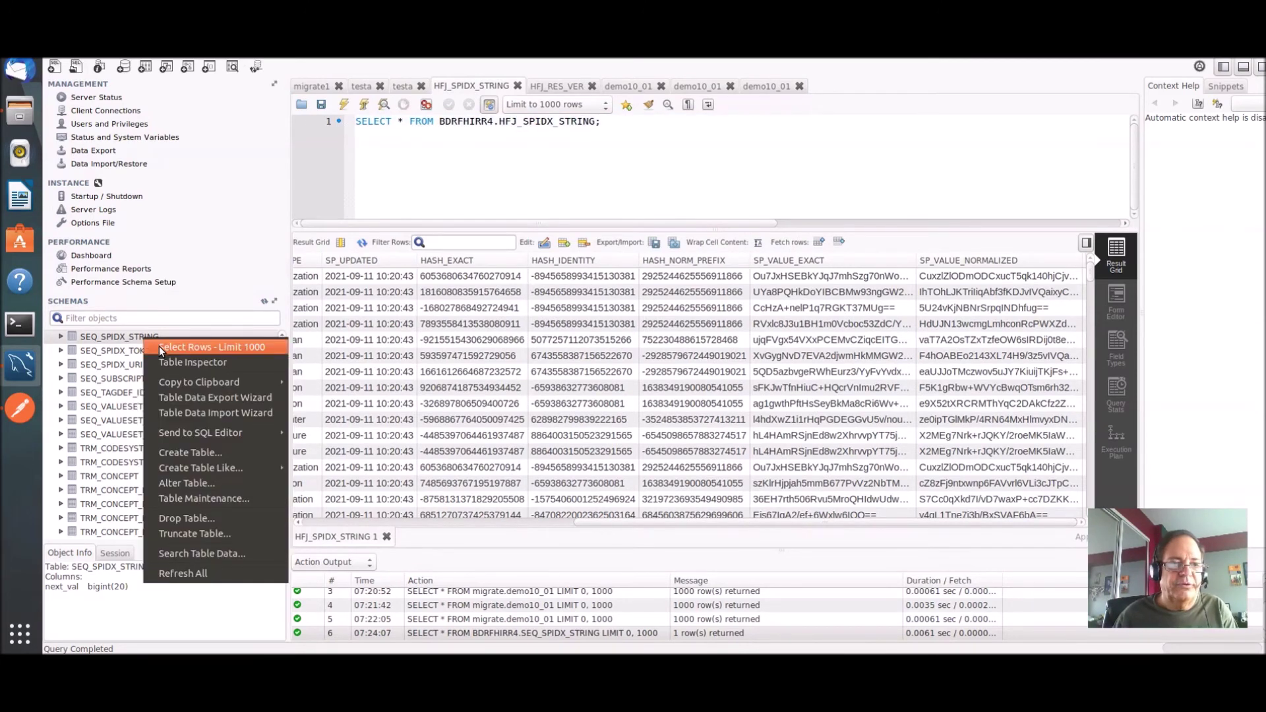
pyautogui.click(159, 346)
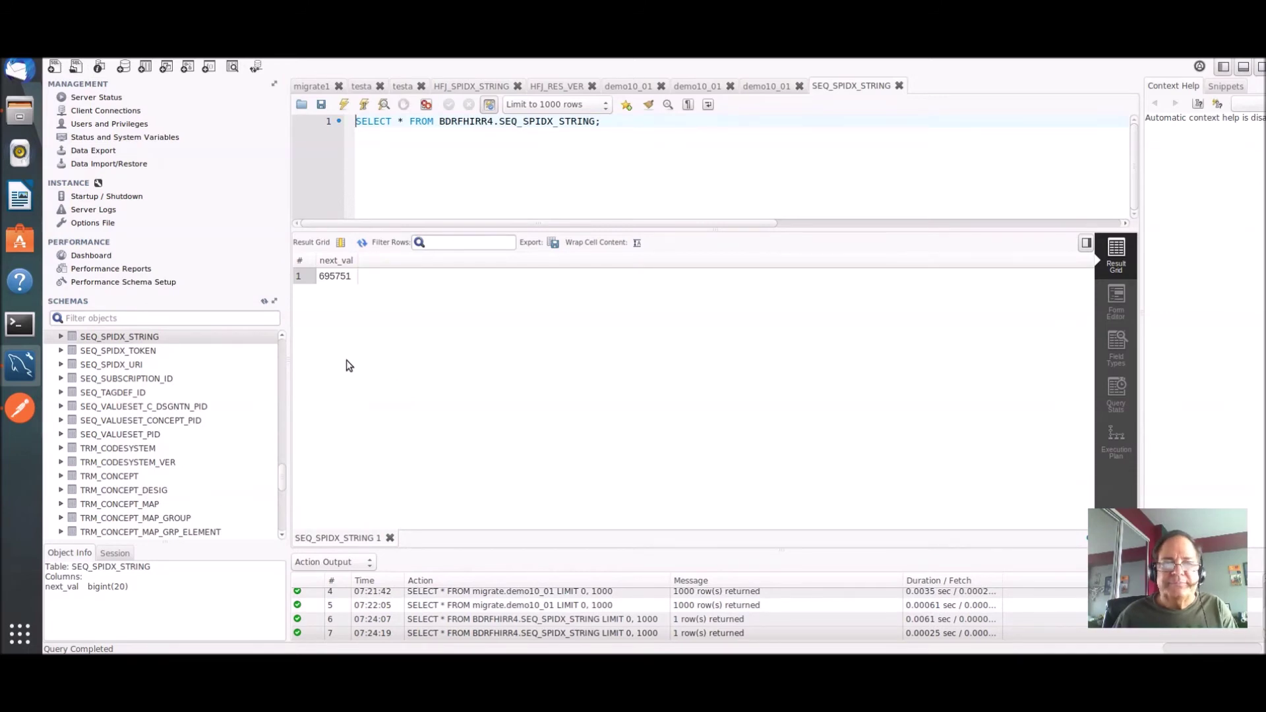
pyautogui.rightClick(133, 337)
pyautogui.click(136, 346)
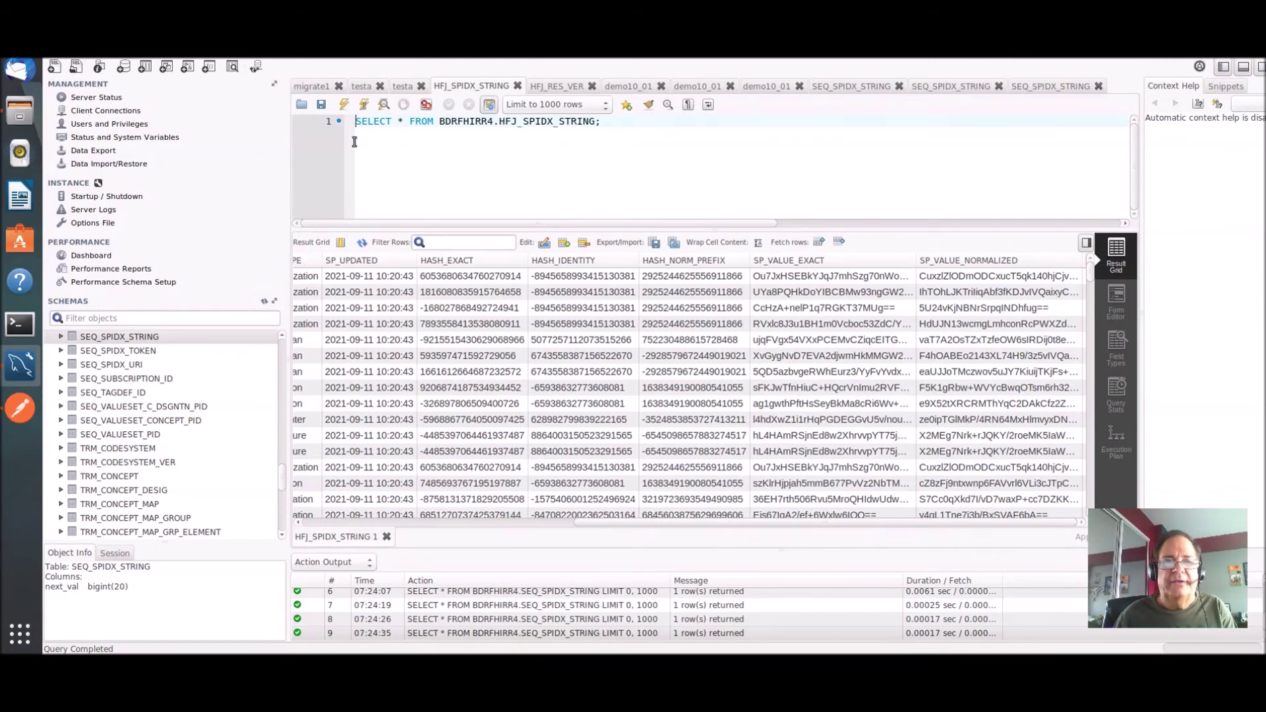
# - Rerun the BDRFHIRR4.HFJ_SPIDX_STRING query and examine its SP_VALUE_EXACT and SP_VALUE_NORMALIZED columns
pyautogui.click(343, 108)
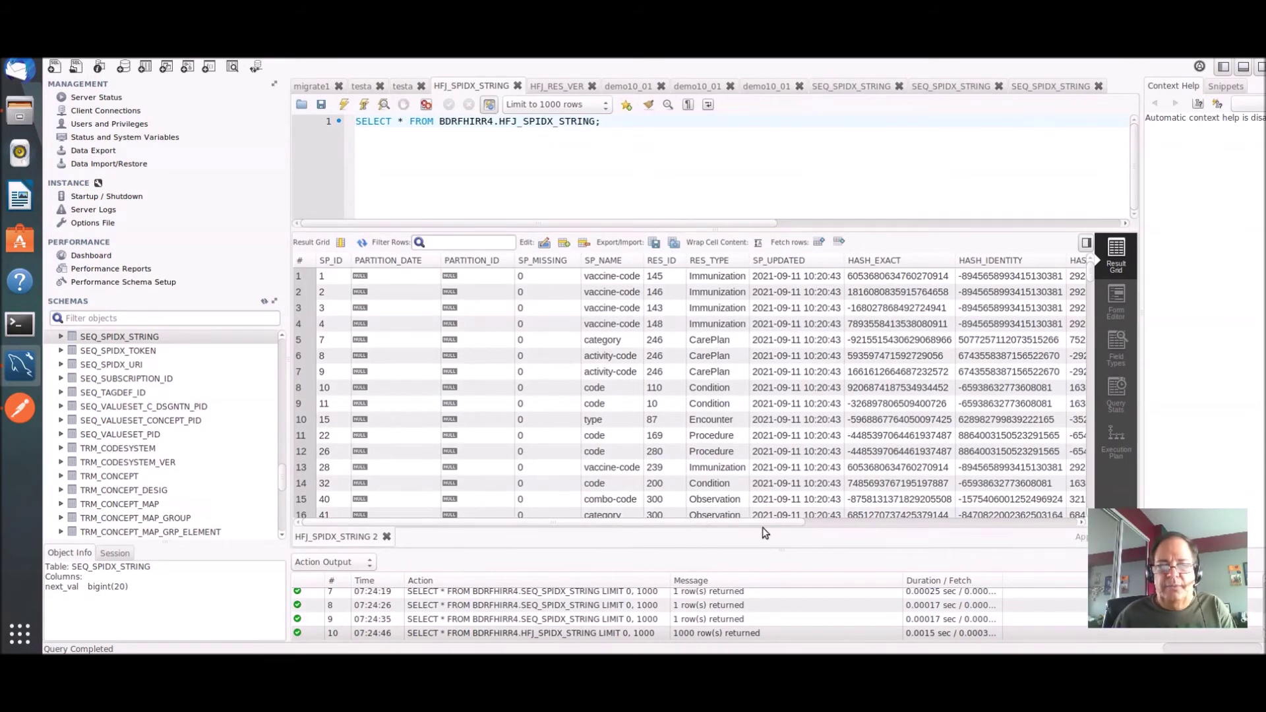
pyautogui.moveTo(798, 522); pyautogui.dragTo(1067, 539)
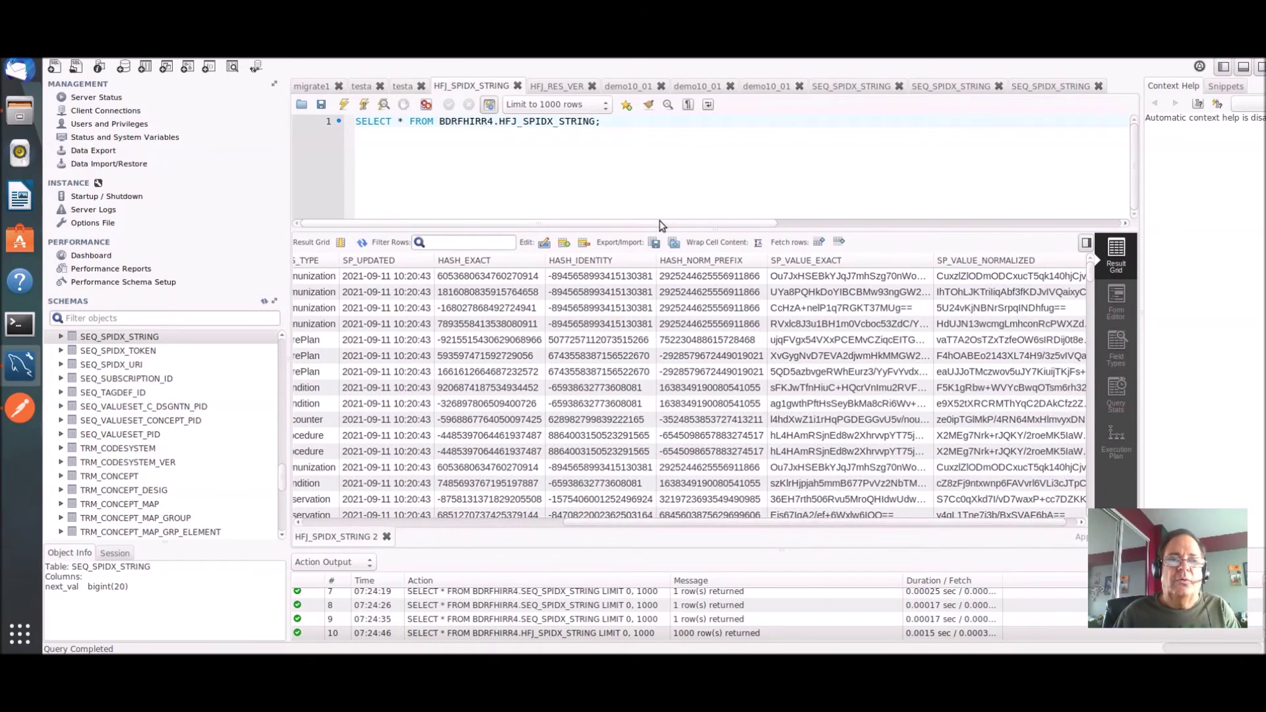
# - Inspect the RES_TEXT blob of the PID 4 row in the HFJ_RES_VER results as text, and close the value editor
pyautogui.click(565, 87)
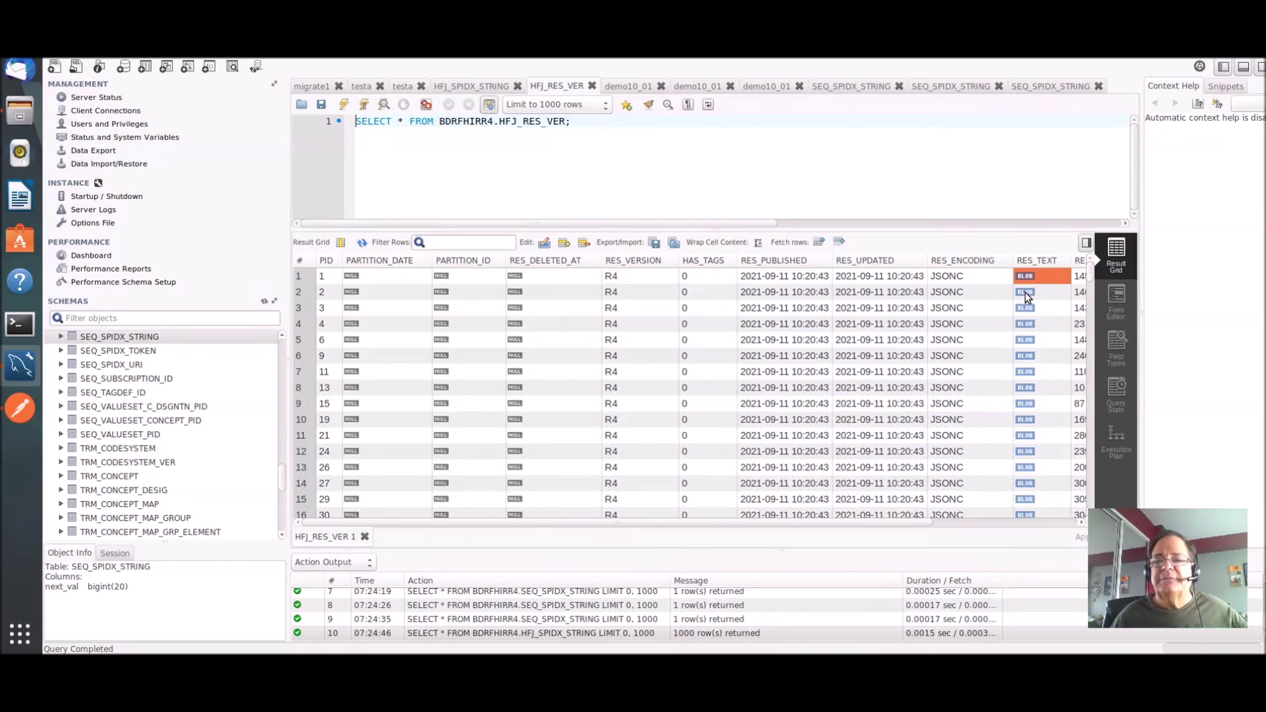
pyautogui.rightClick(1027, 326)
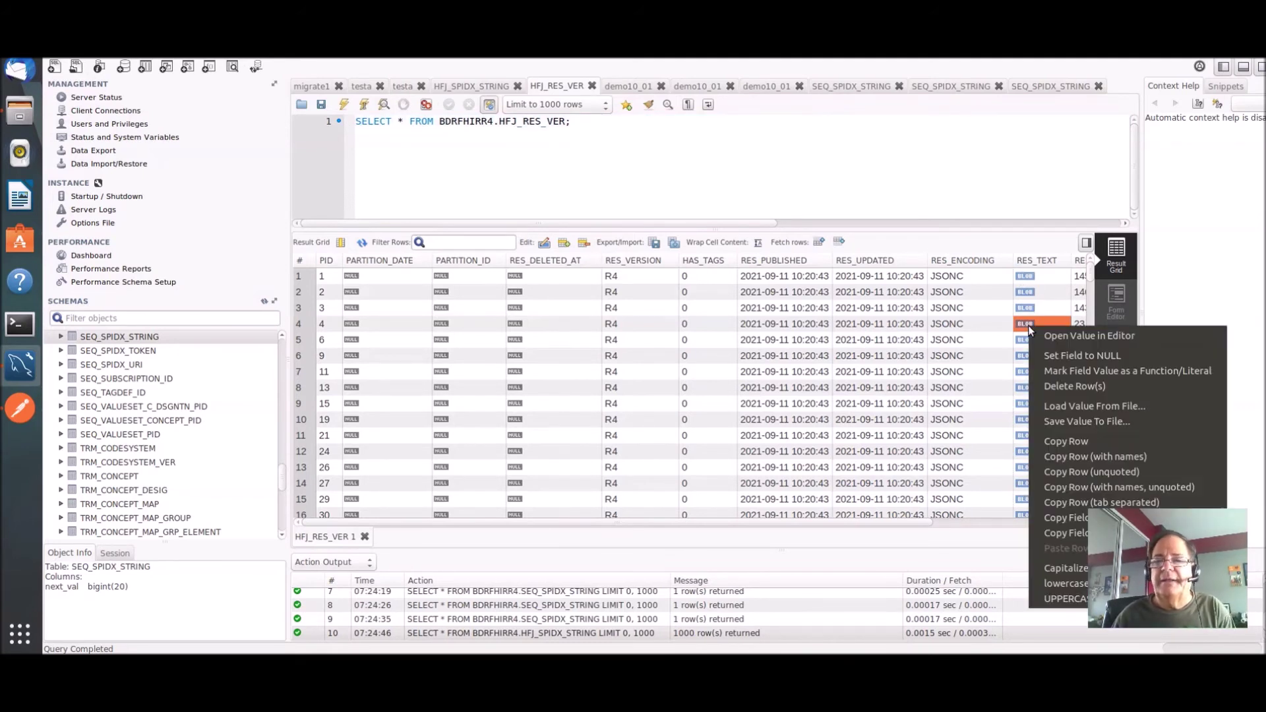
pyautogui.click(1042, 335)
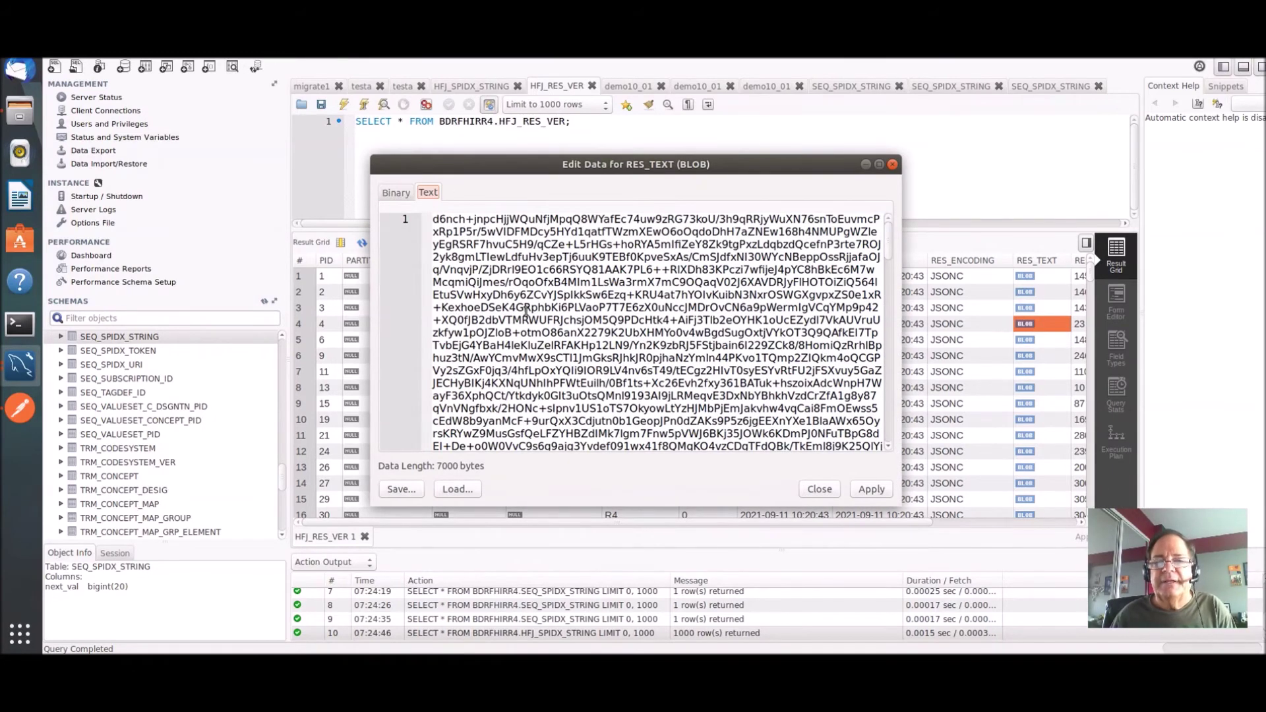
pyautogui.click(821, 491)
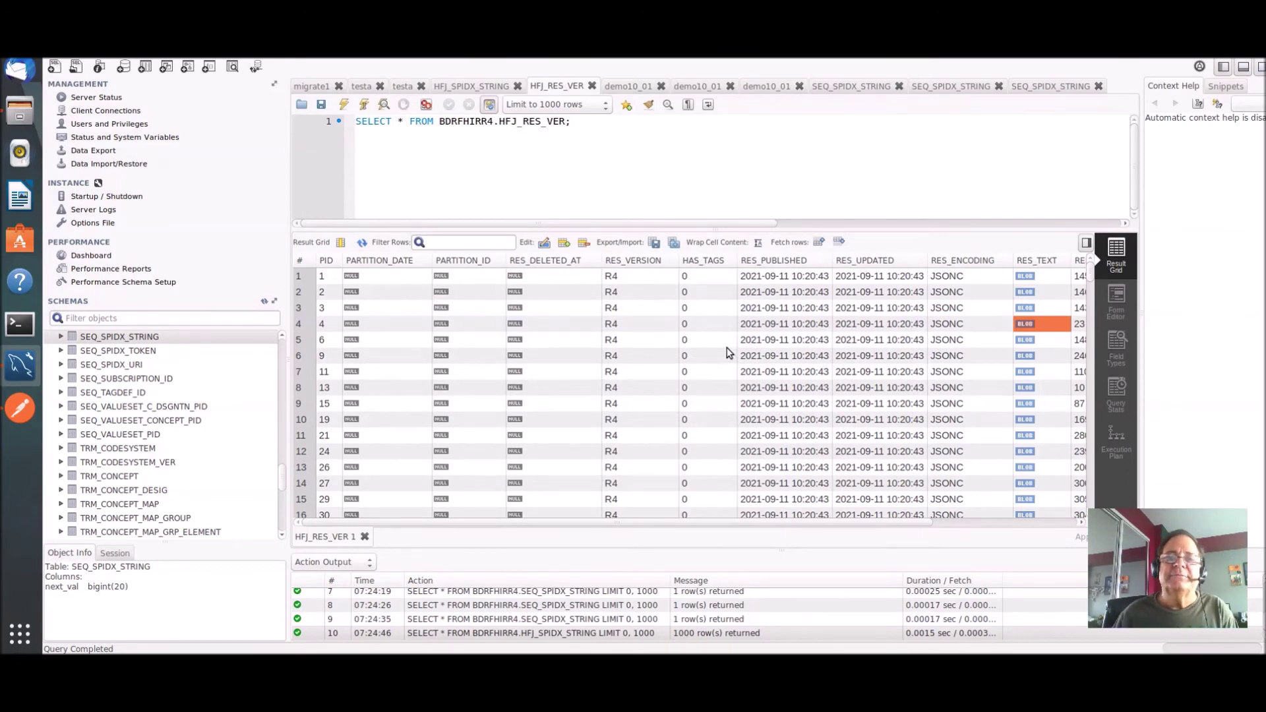
pyautogui.click(21, 414)
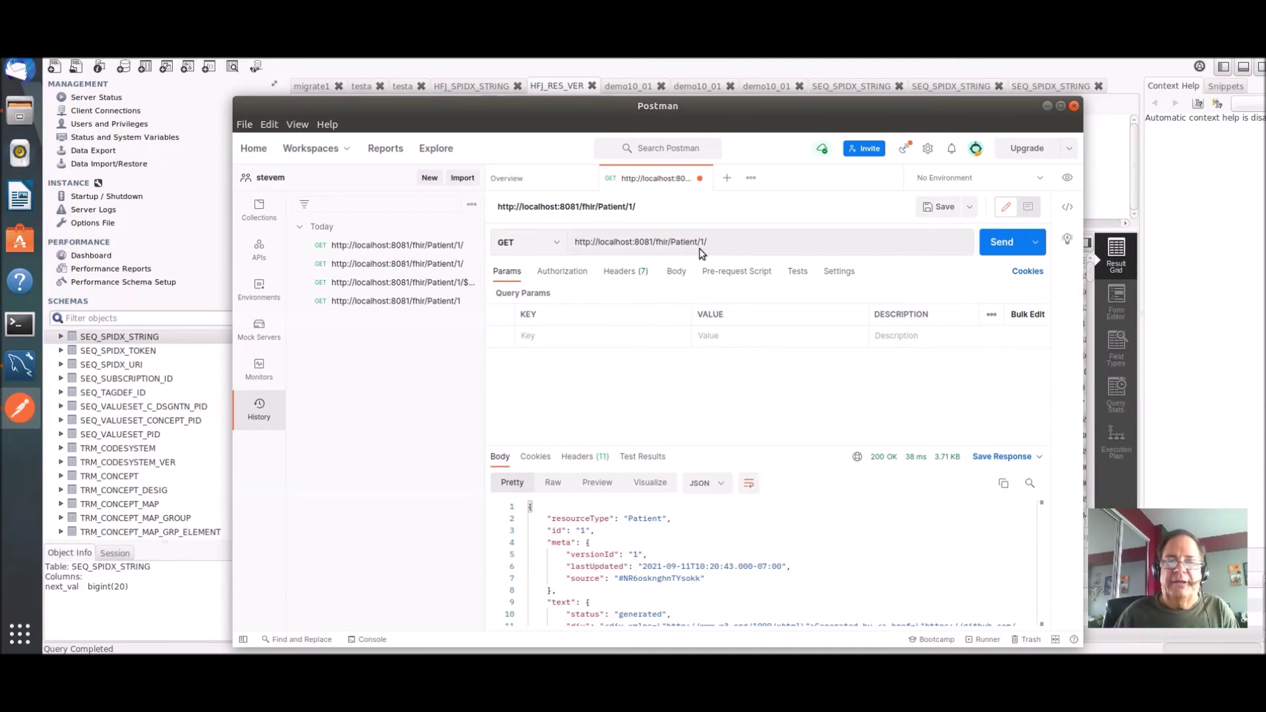
pyautogui.click(1002, 245)
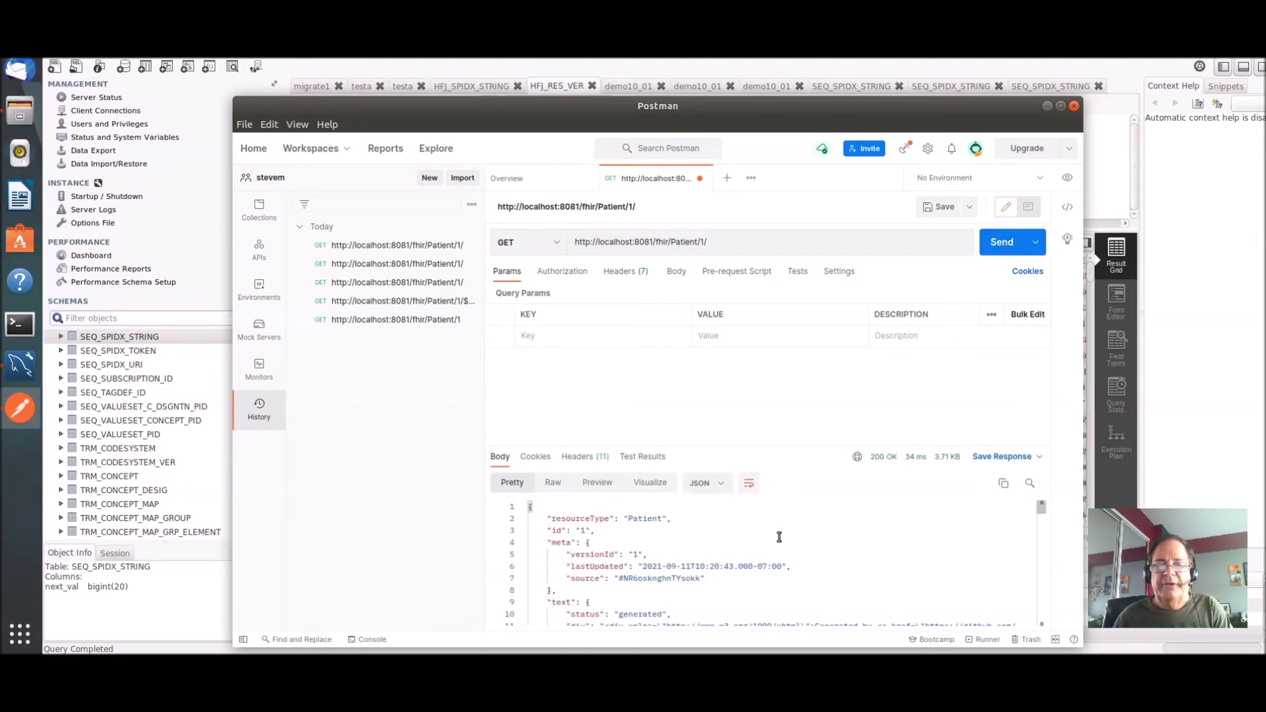
pyautogui.scroll(-2, 778, 536)
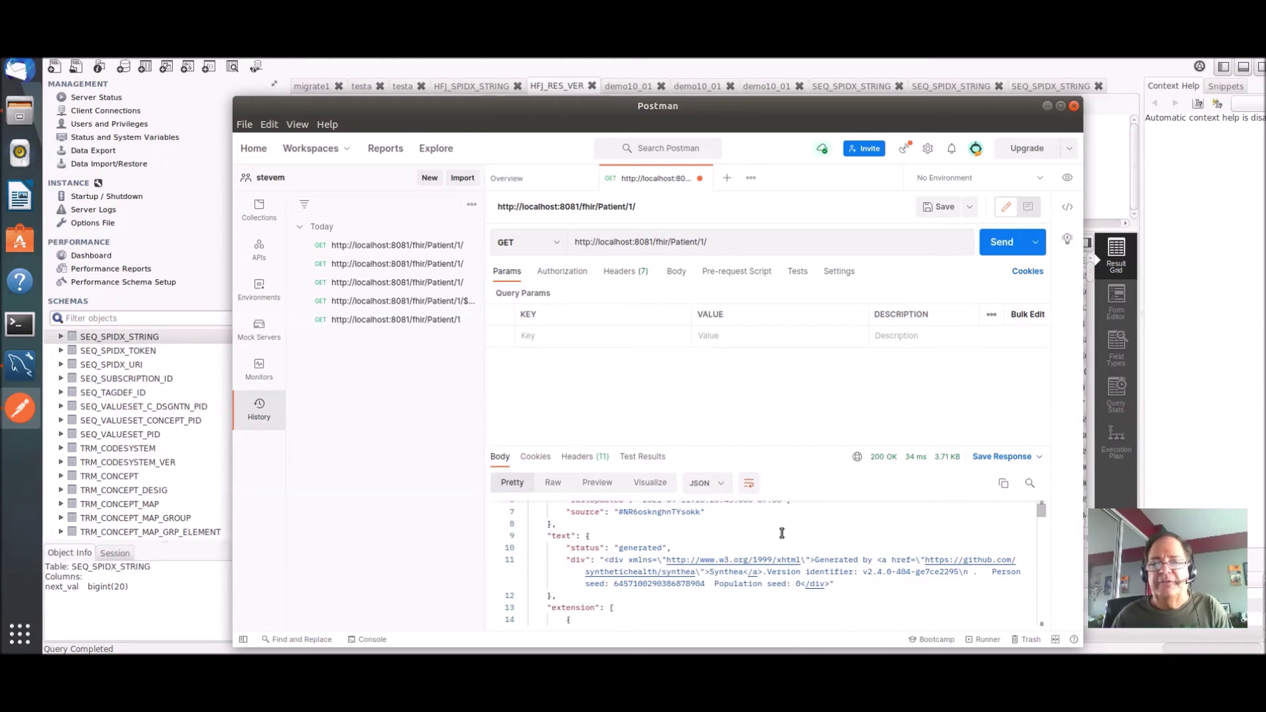
pyautogui.scroll(1, 781, 532)
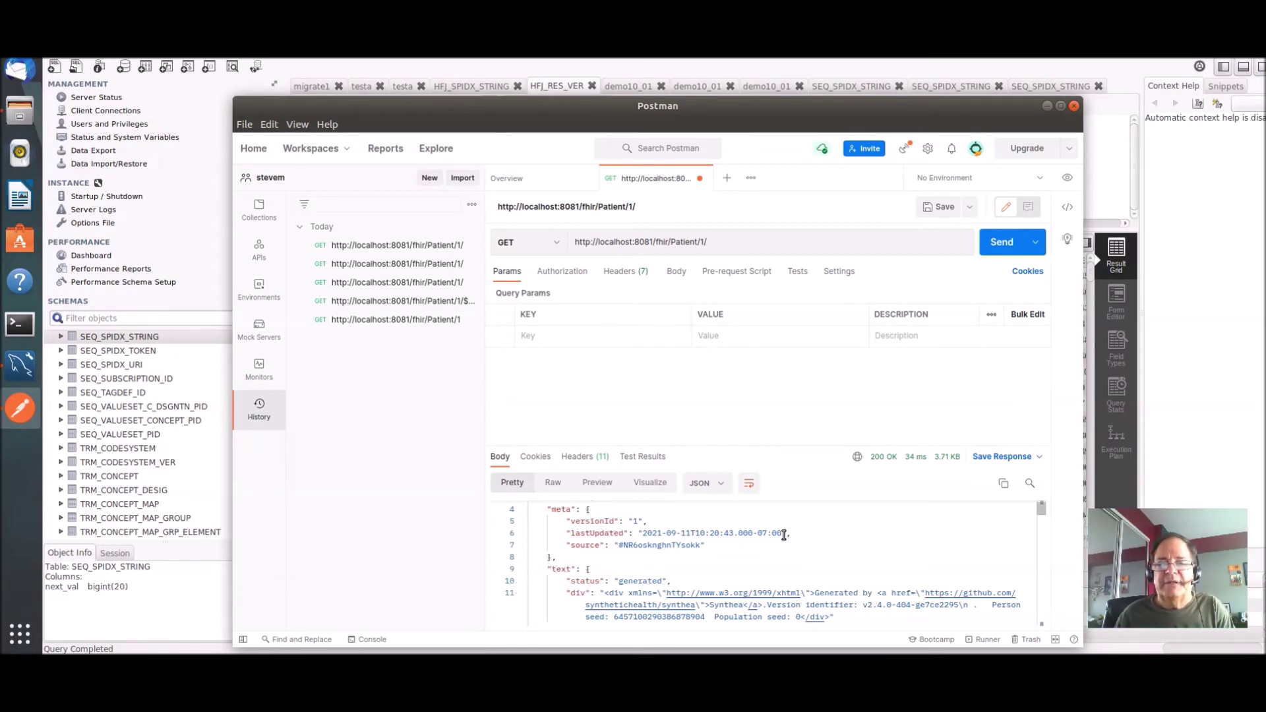
pyautogui.scroll(-1, 784, 536)
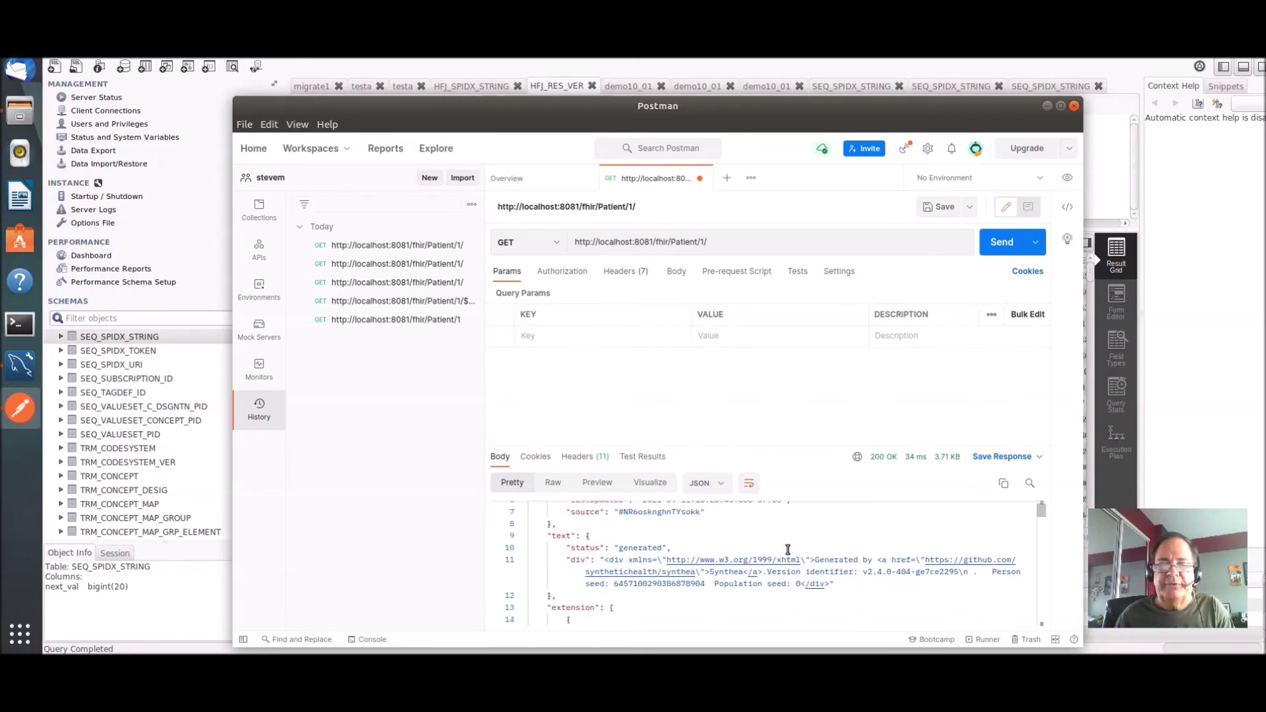
pyautogui.scroll(-3, 787, 549)
pyautogui.scroll(-5, 789, 549)
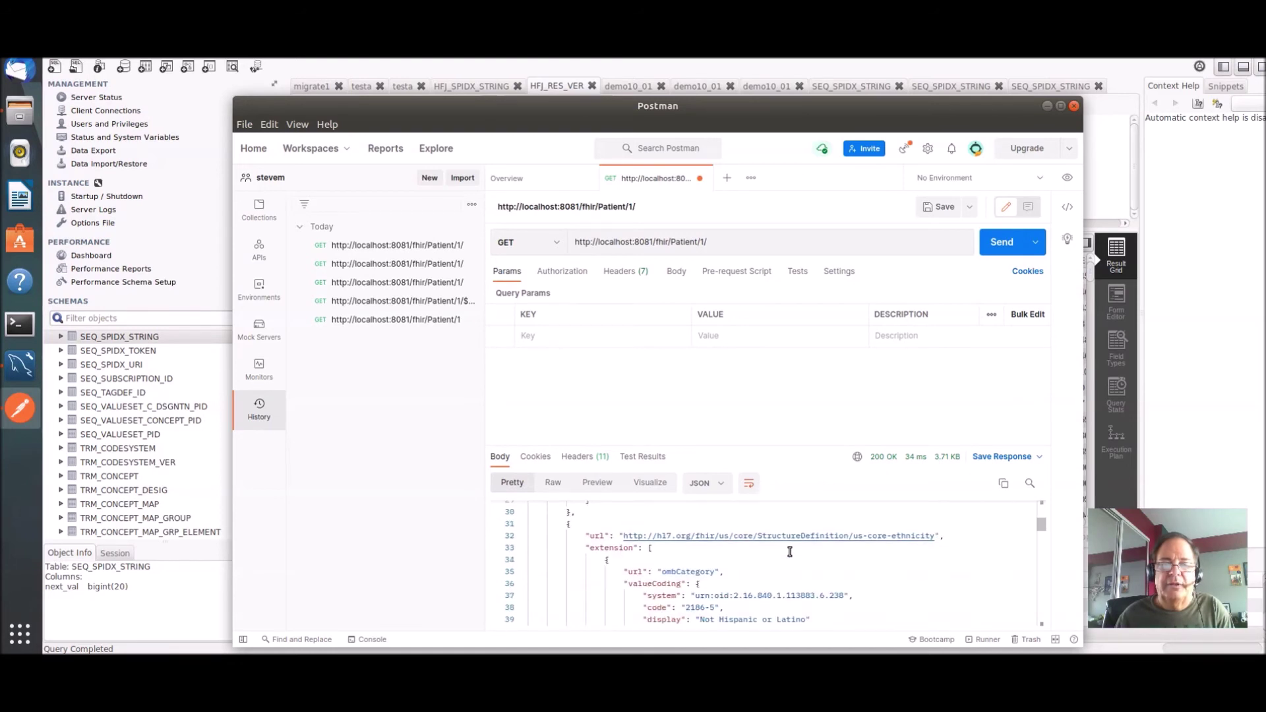
pyautogui.scroll(-2, 790, 551)
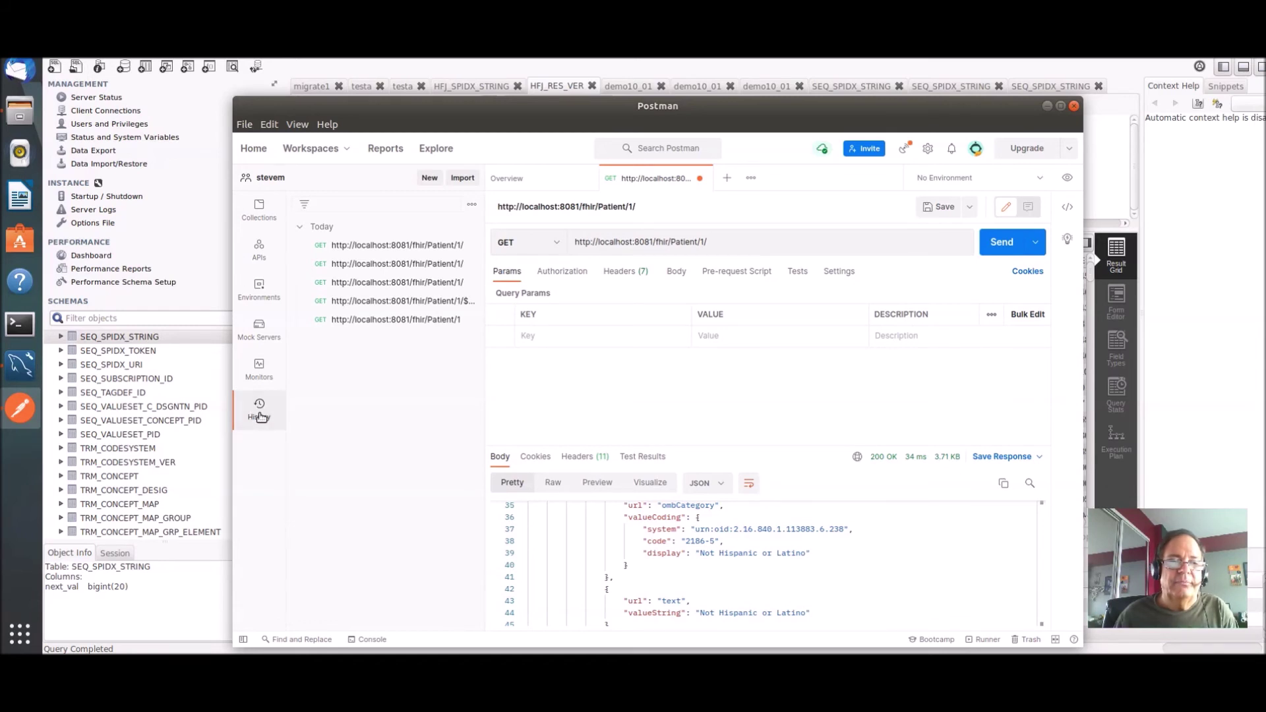
pyautogui.click(400, 265)
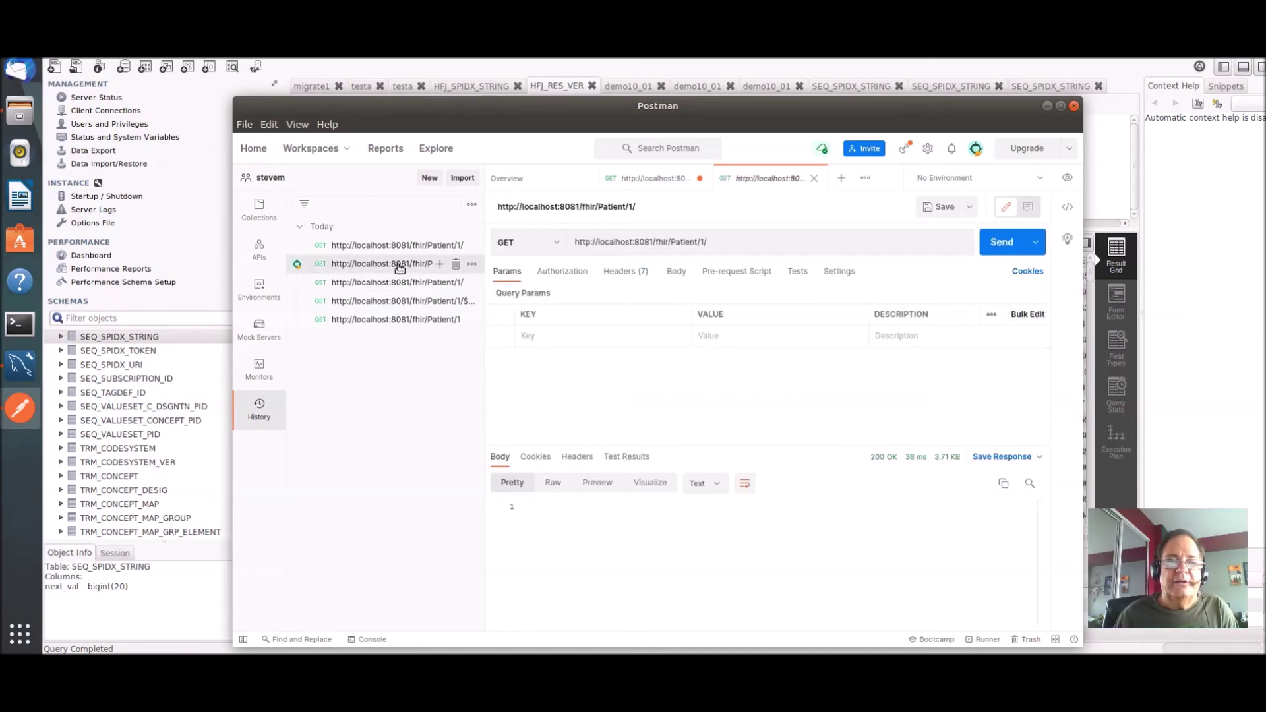
pyautogui.click(398, 287)
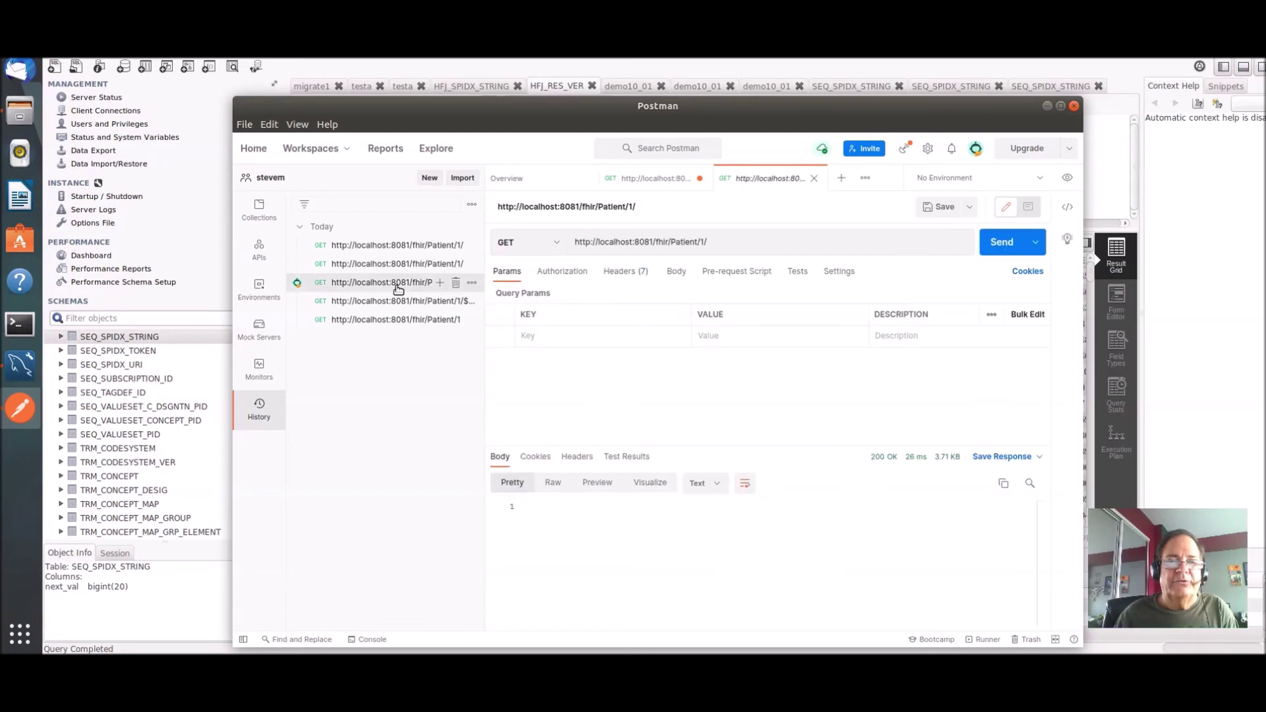
pyautogui.click(398, 302)
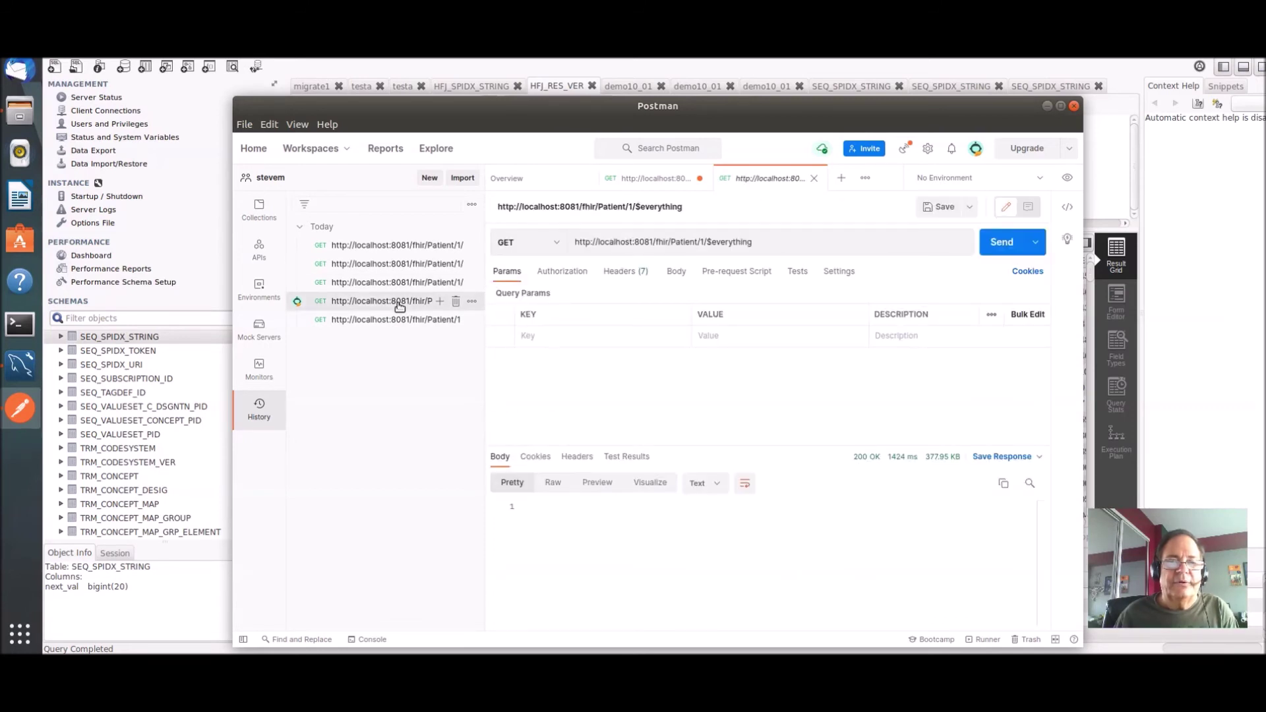
pyautogui.click(1001, 244)
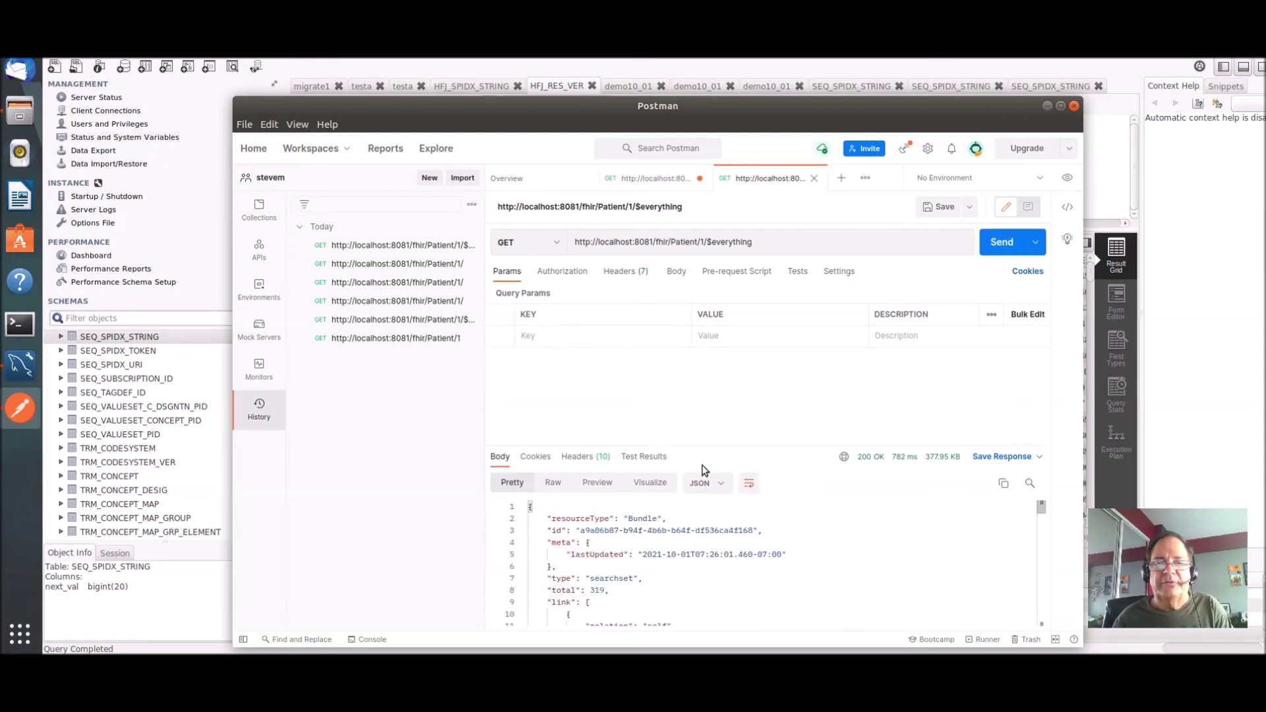
pyautogui.scroll(-4, 689, 556)
pyautogui.scroll(-5, 689, 557)
pyautogui.scroll(-2, 689, 557)
pyautogui.scroll(-3, 688, 557)
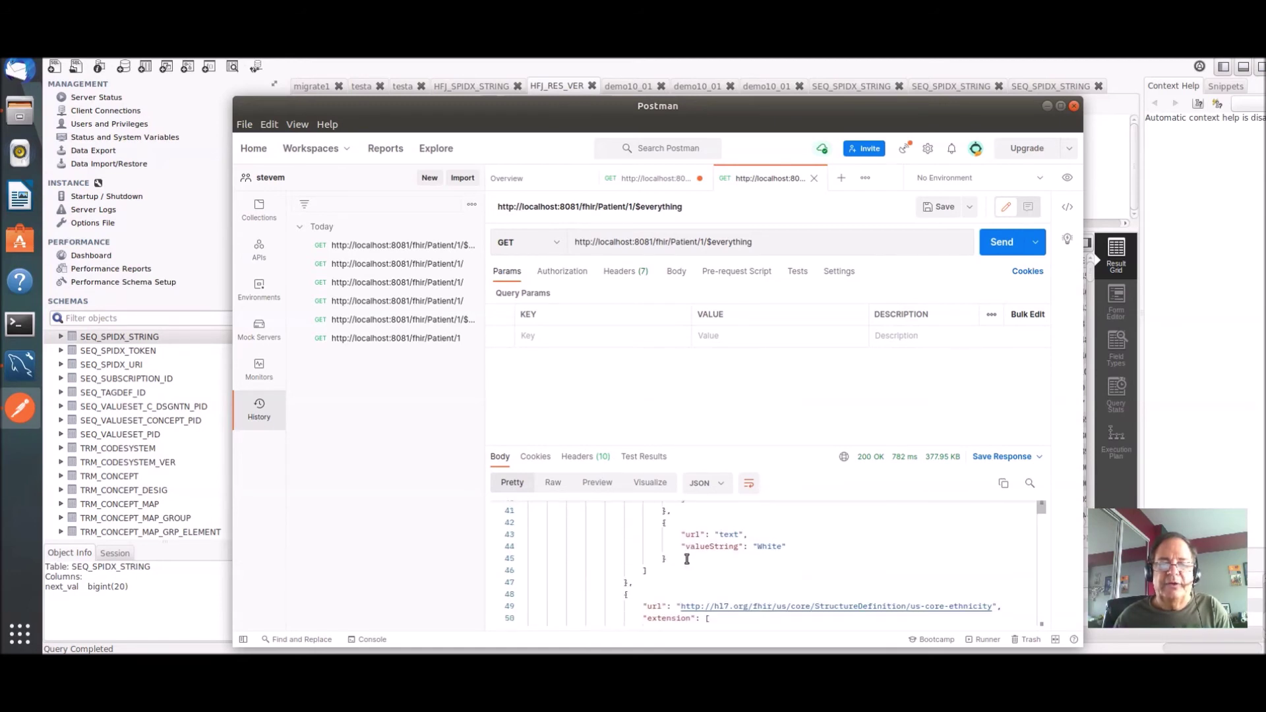
pyautogui.scroll(-3, 687, 559)
pyautogui.scroll(-7, 687, 557)
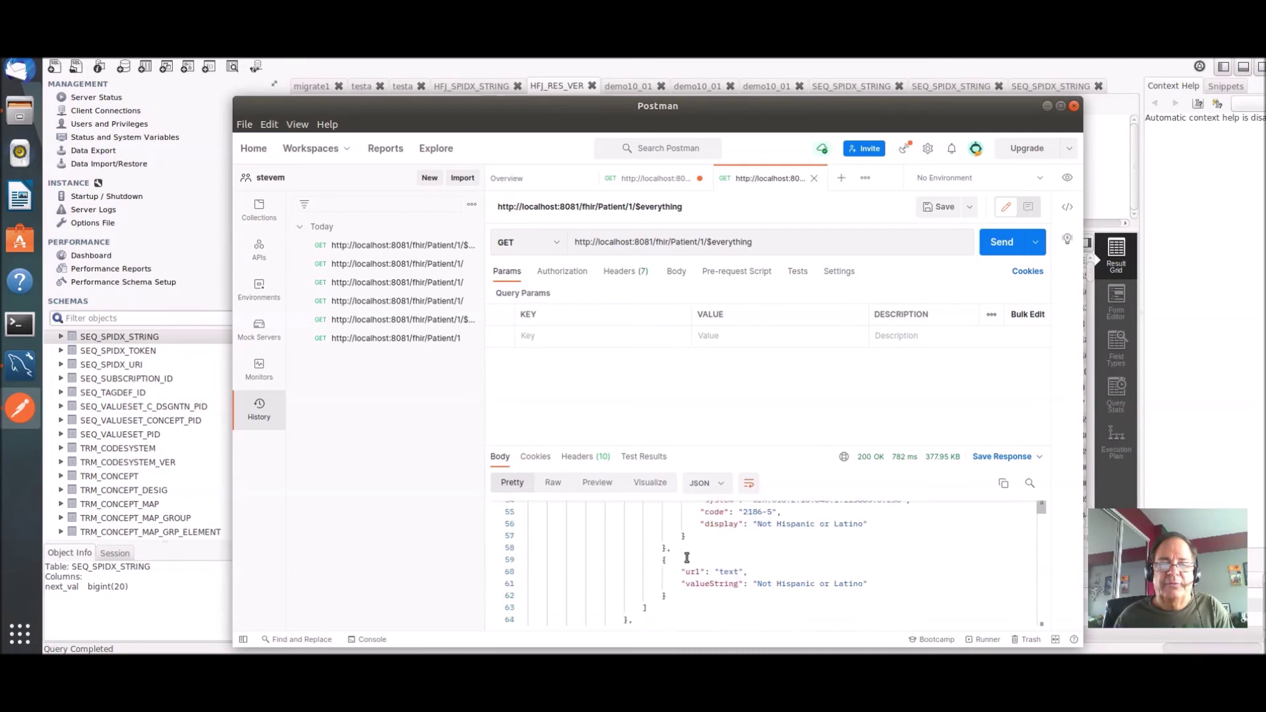
pyautogui.scroll(-1, 687, 557)
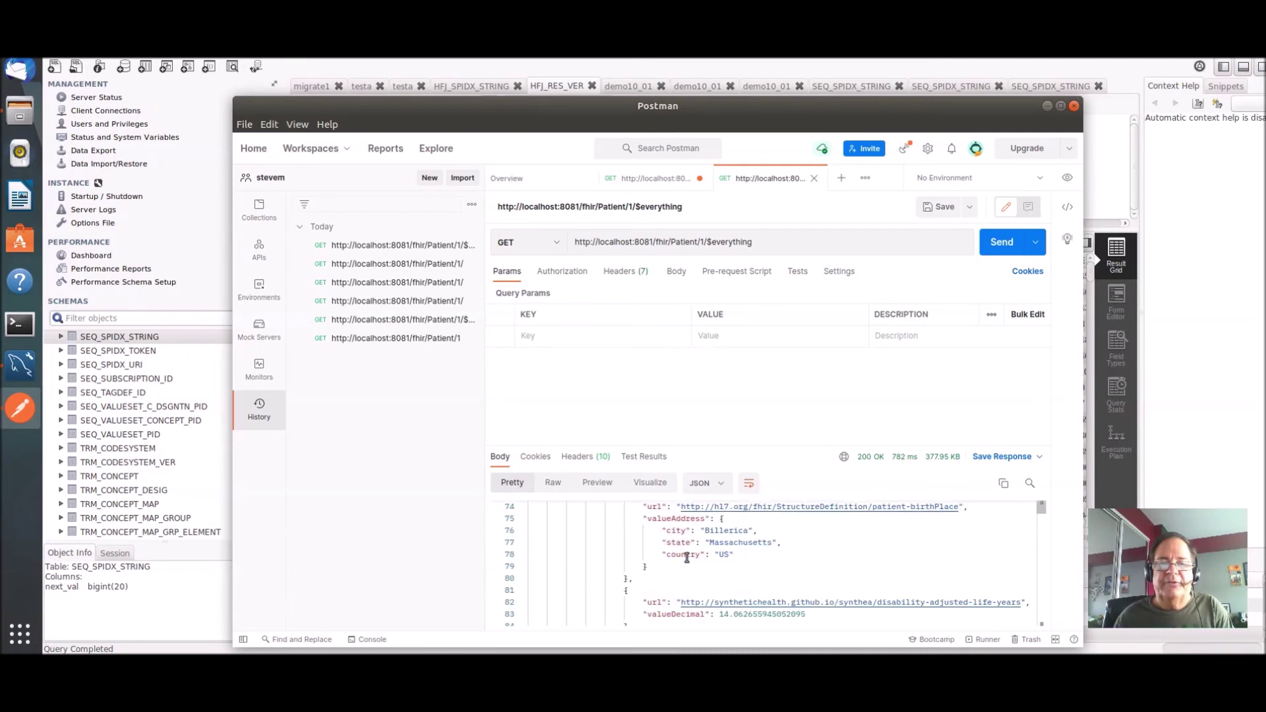
# - Read further through the $everything response to the patient's identifier section, and switch back to MySQL Workbench
pyautogui.scroll(-2, 687, 558)
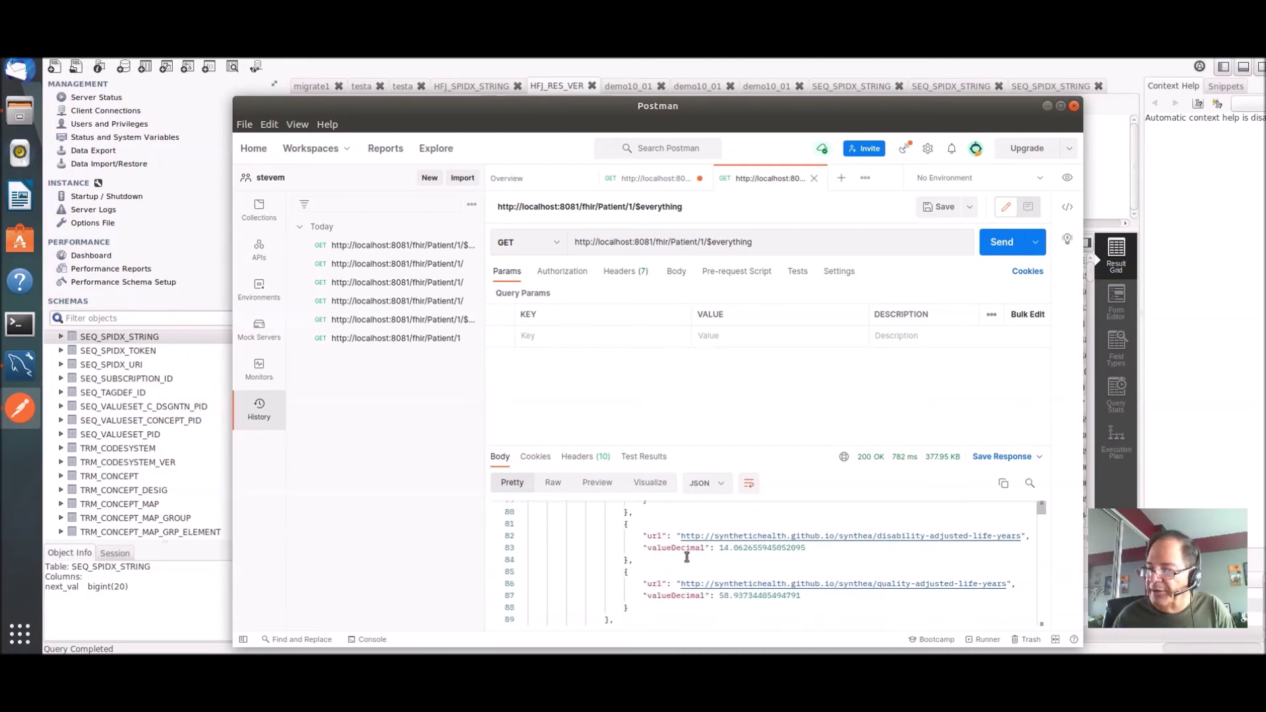
pyautogui.scroll(-1, 687, 558)
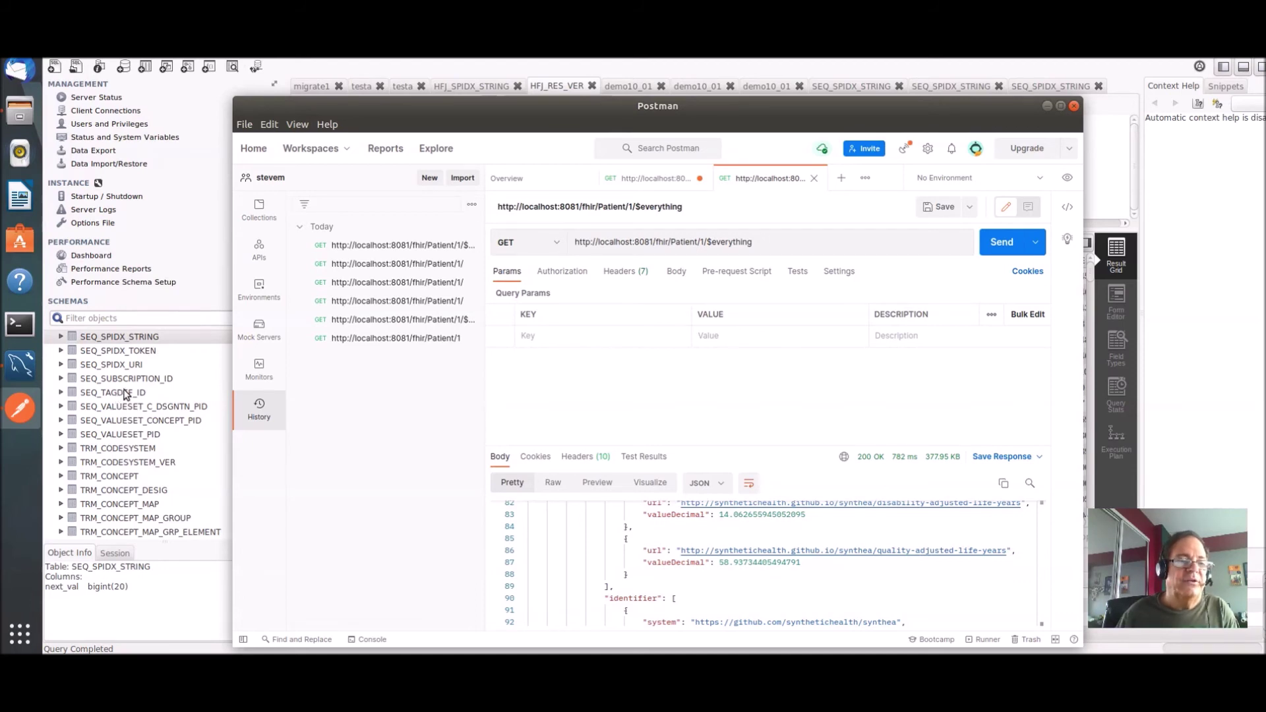
pyautogui.click(1047, 105)
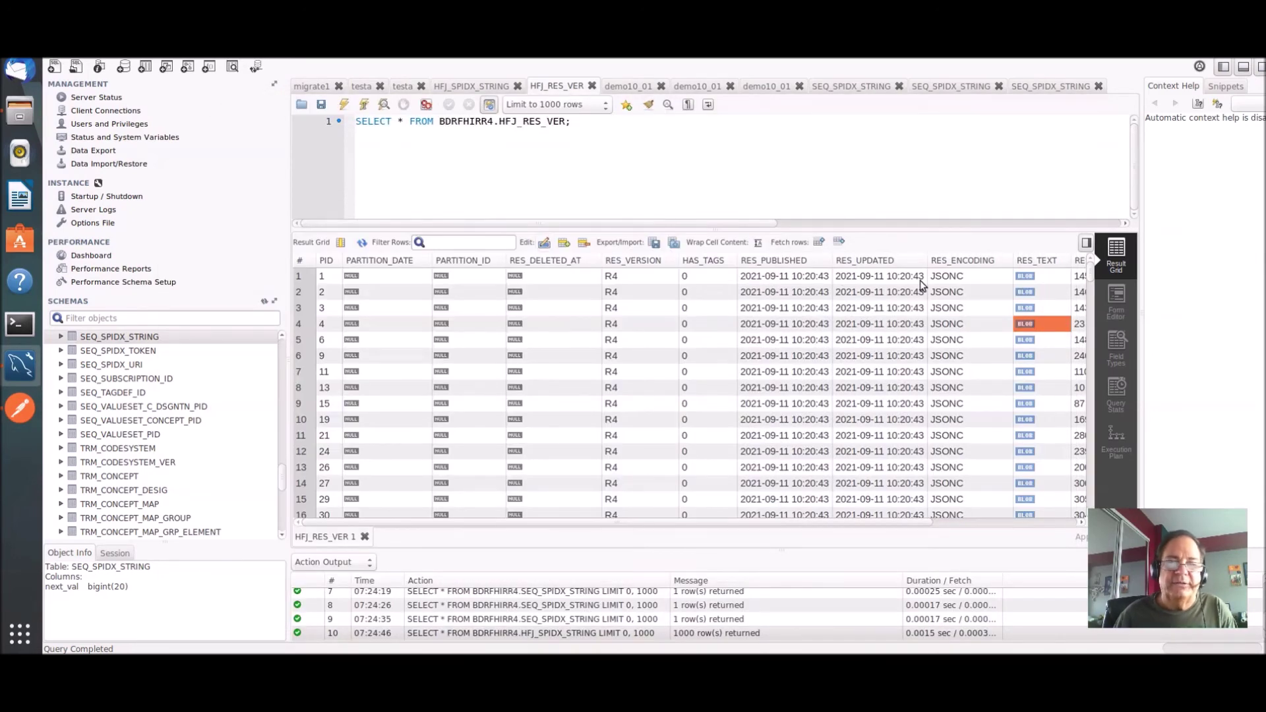
# - Review the RES_TEXT, RES_ID and RES_TYPE columns of HFJ_RES_VER, and the SP_VALUE_EXACT and SP_VALUE_NORMALIZED columns of HFJ_SPIDX_STRING
pyautogui.moveTo(848, 525); pyautogui.dragTo(1010, 520)
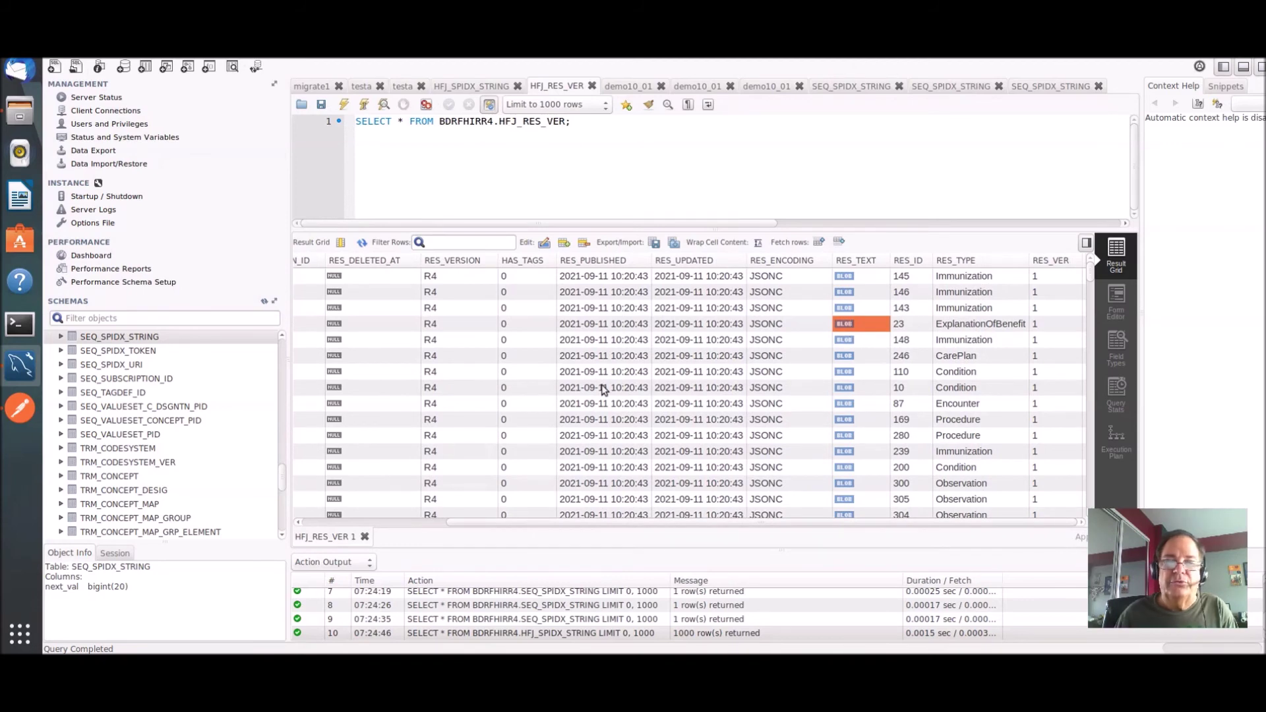
pyautogui.click(458, 87)
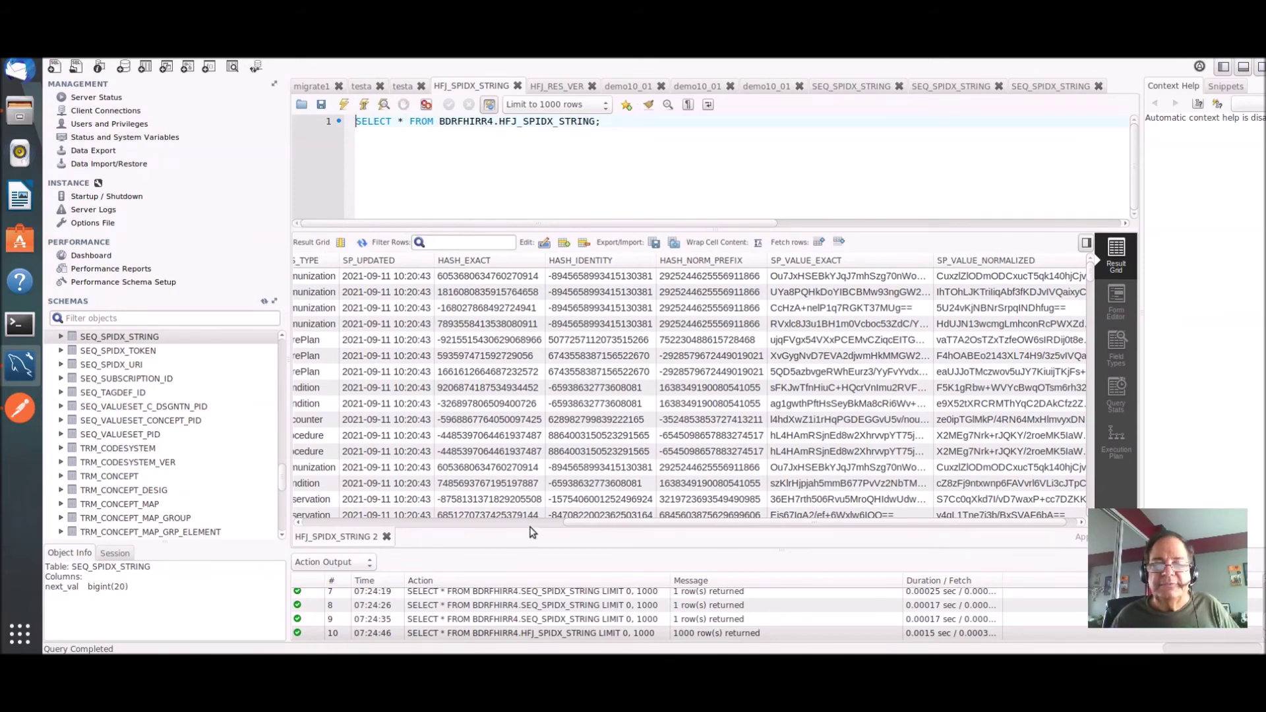
pyautogui.moveTo(596, 526); pyautogui.dragTo(605, 526)
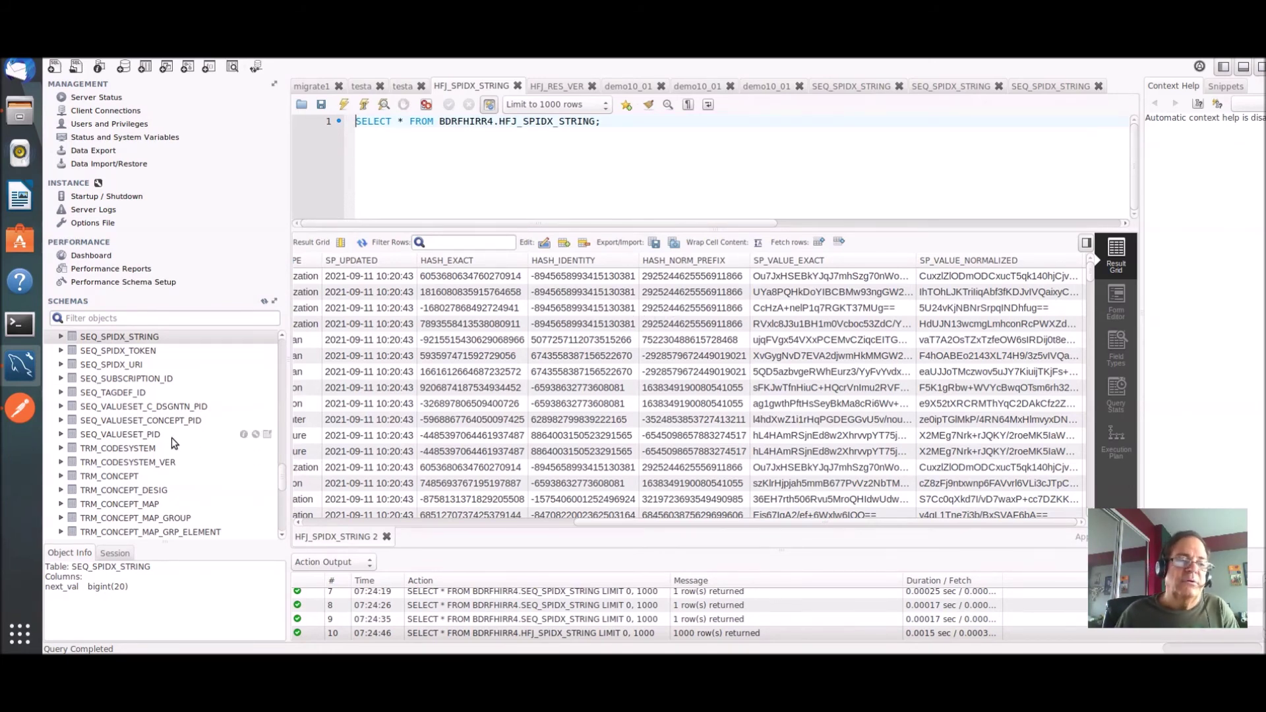
# - Look through the schema list down to the tables of the migrate schema
pyautogui.scroll(-8, 164, 447)
pyautogui.scroll(-1, 144, 449)
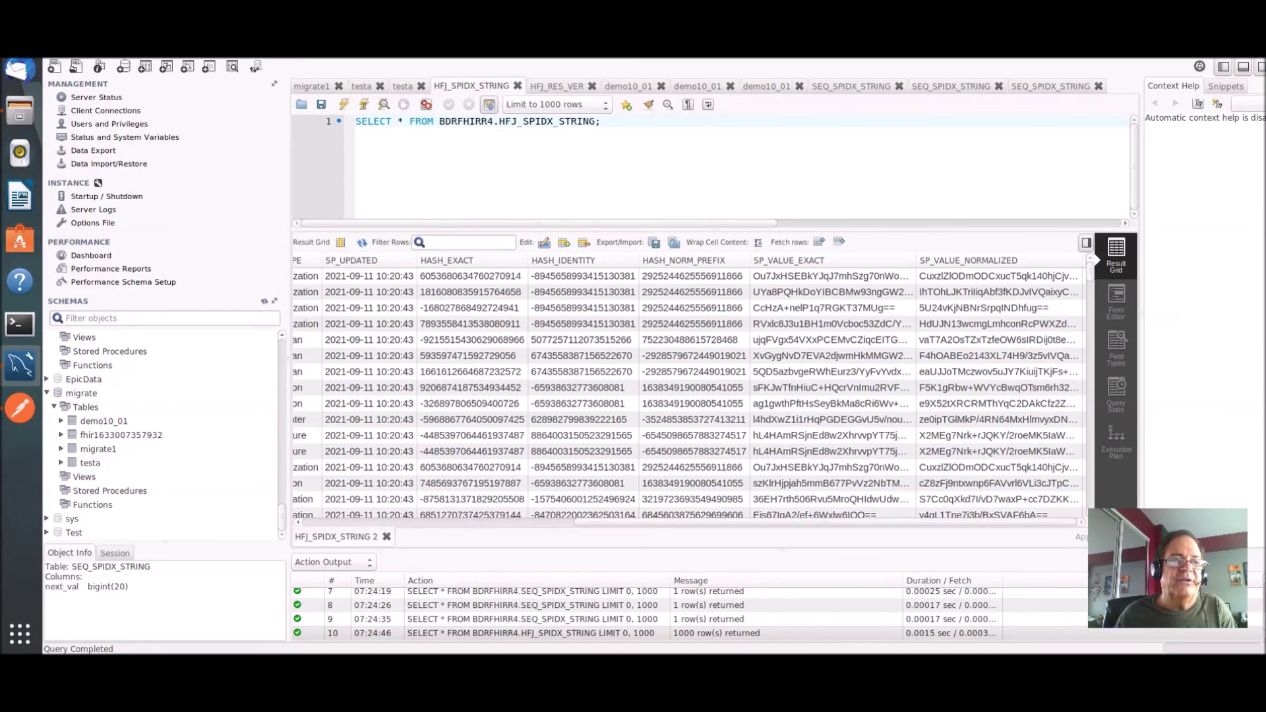
# - Switch to the Big Data Revealed Fhir Report result and check the descriptions of the Patient-address-city, Patient-name-given and Patient-name-family column headings
pyautogui.hotkey('alt', 'Tab')
pyautogui.moveTo(186, 376)
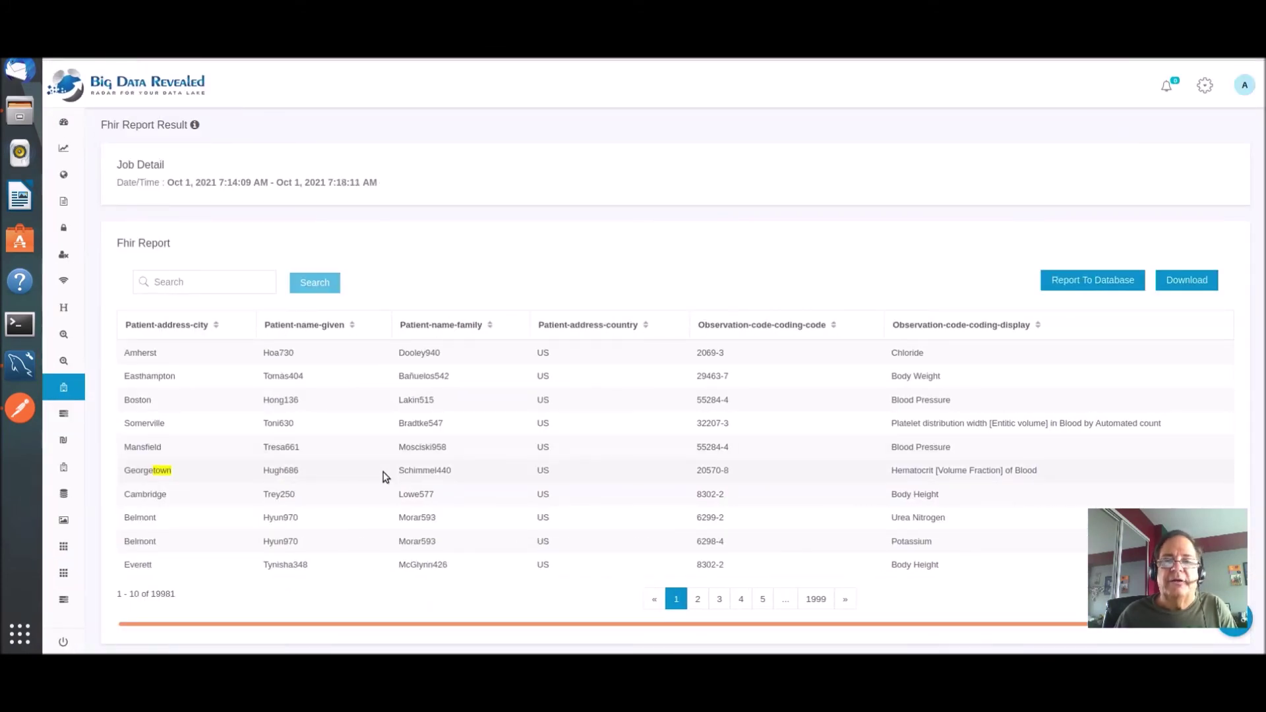
pyautogui.moveTo(310, 327)
pyautogui.moveTo(190, 330)
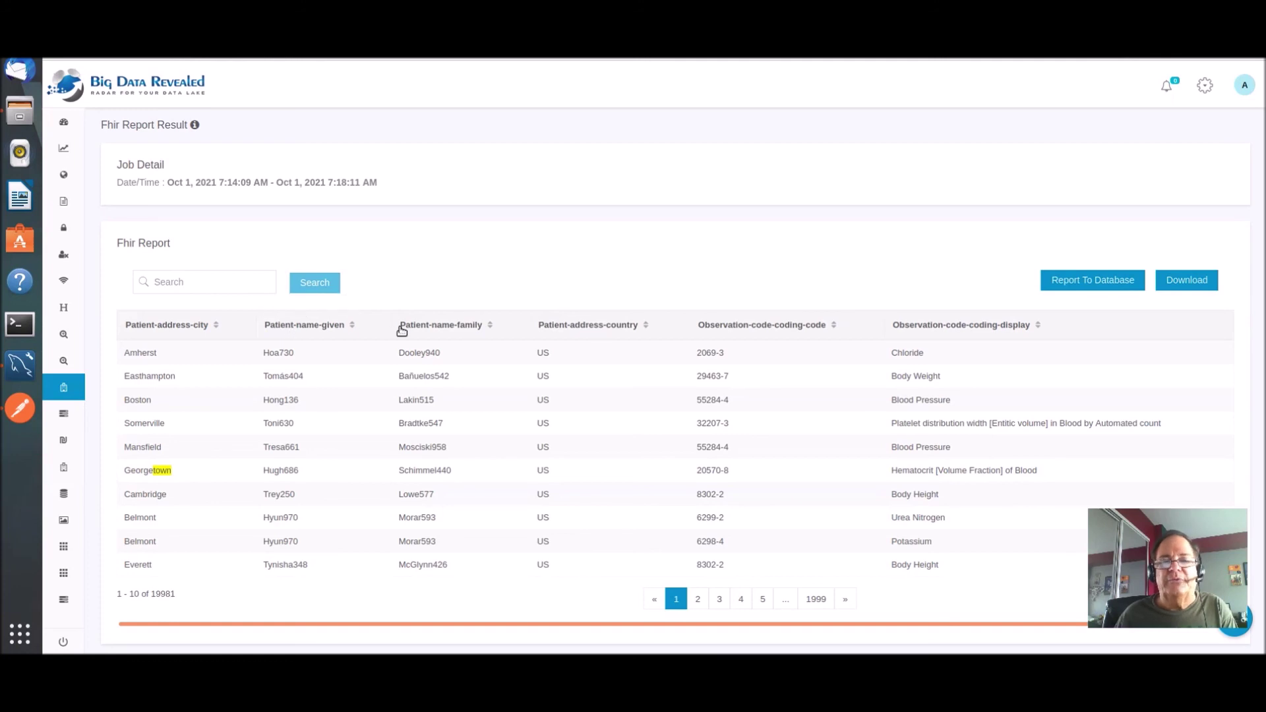
pyautogui.moveTo(434, 328)
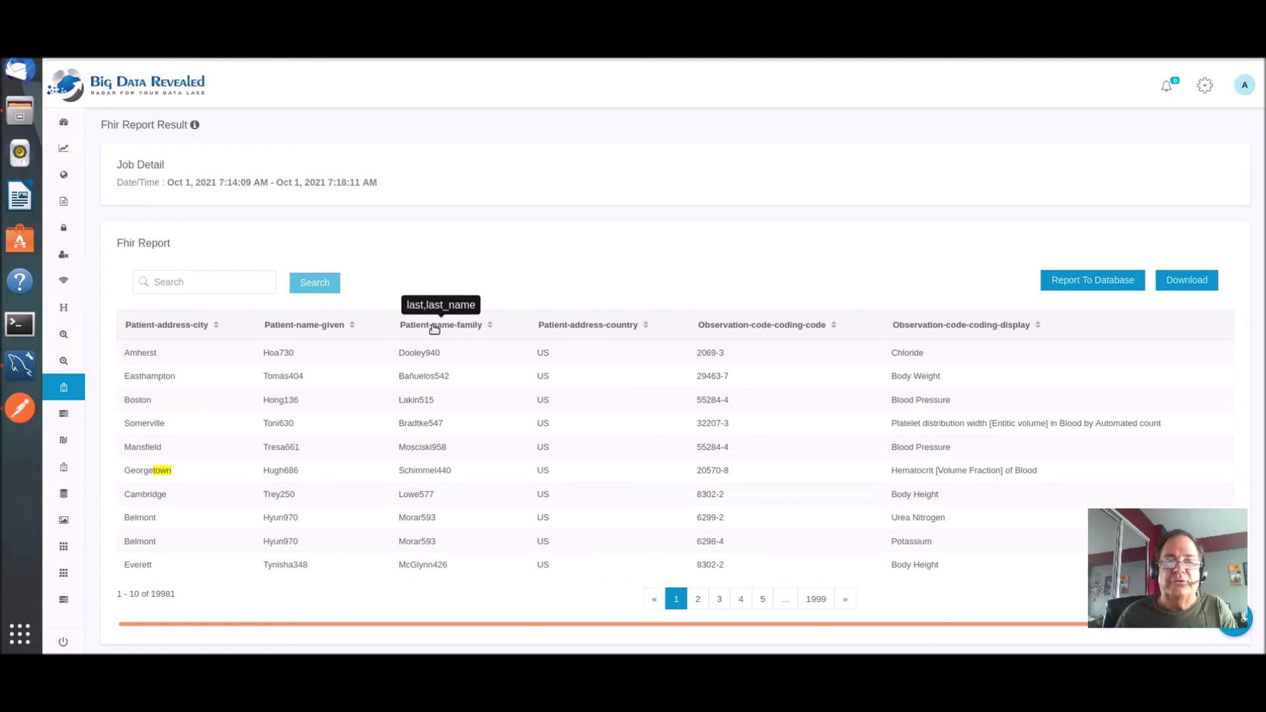